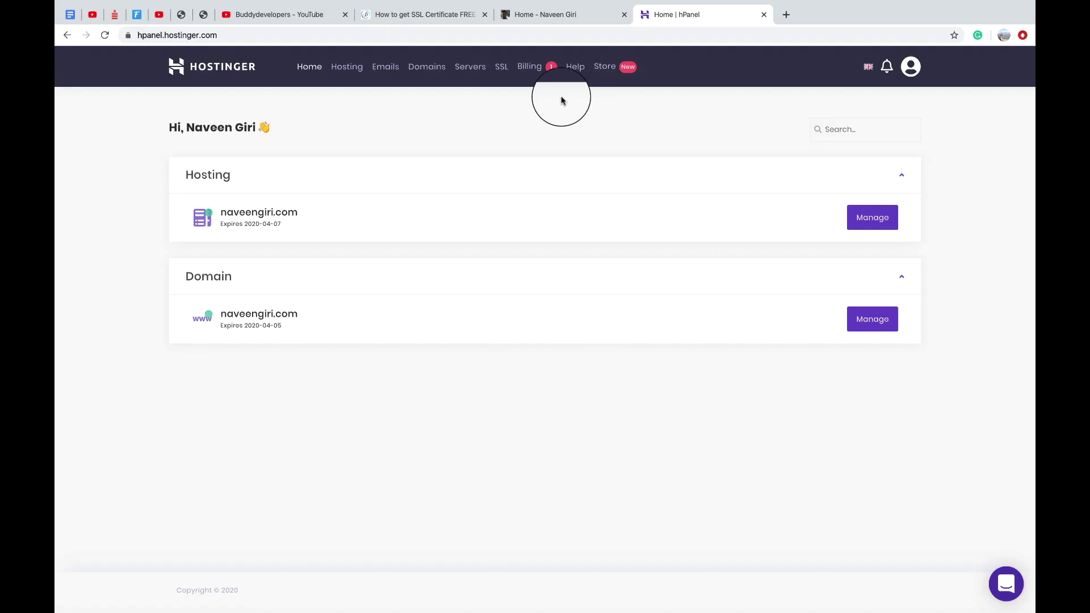
# Go to hPanel's SSL page, which shows the Rs. 855.00 lifetime SSL offer.
pyautogui.click(499, 67)
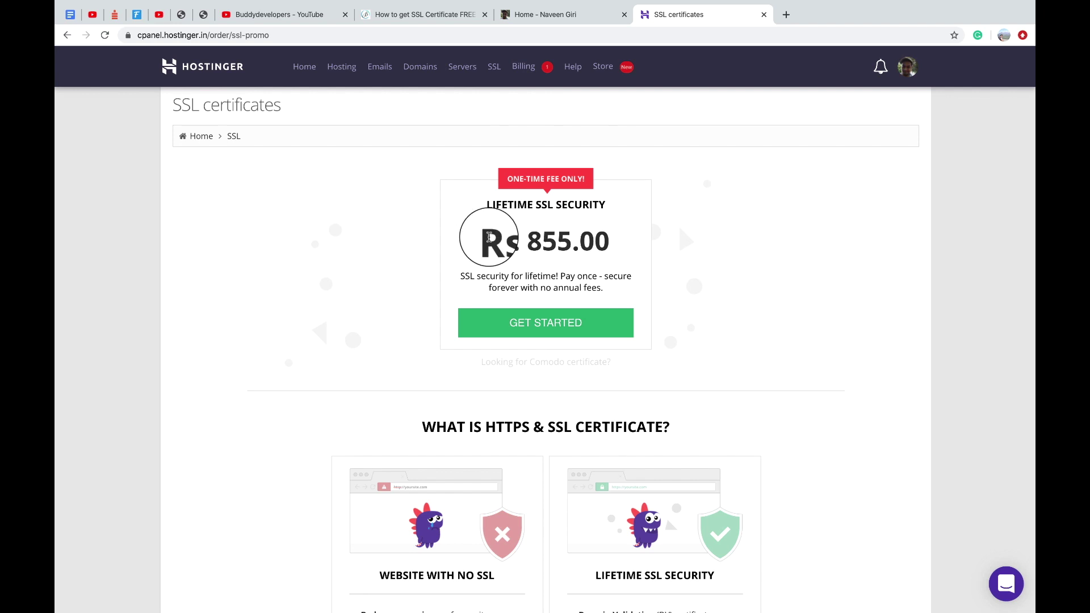
# Open a new browser tab and enter 'SSl for free'.
pyautogui.click(786, 15)
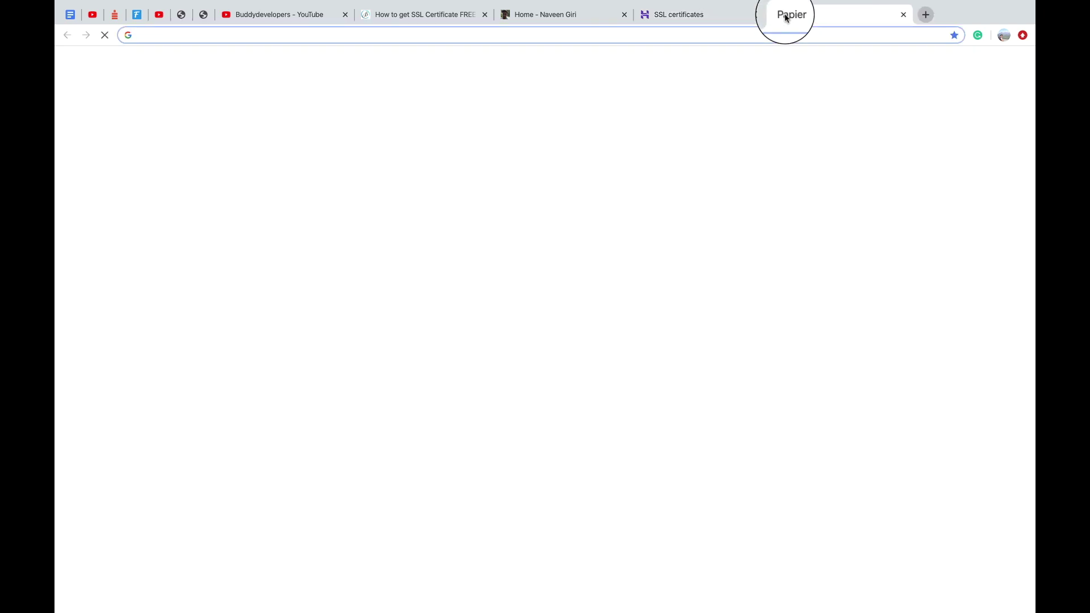
pyautogui.write('SSl for free')
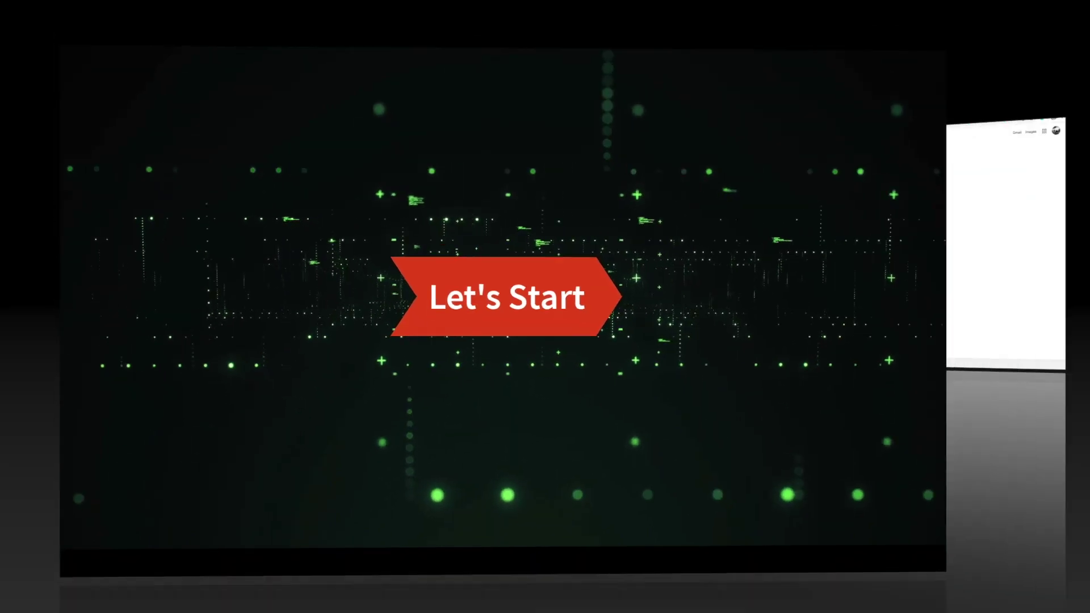
# Search Google for 'lets encrypt' and open the letsencrypt.org result.
pyautogui.write('Lets')
pyautogui.press('Down')
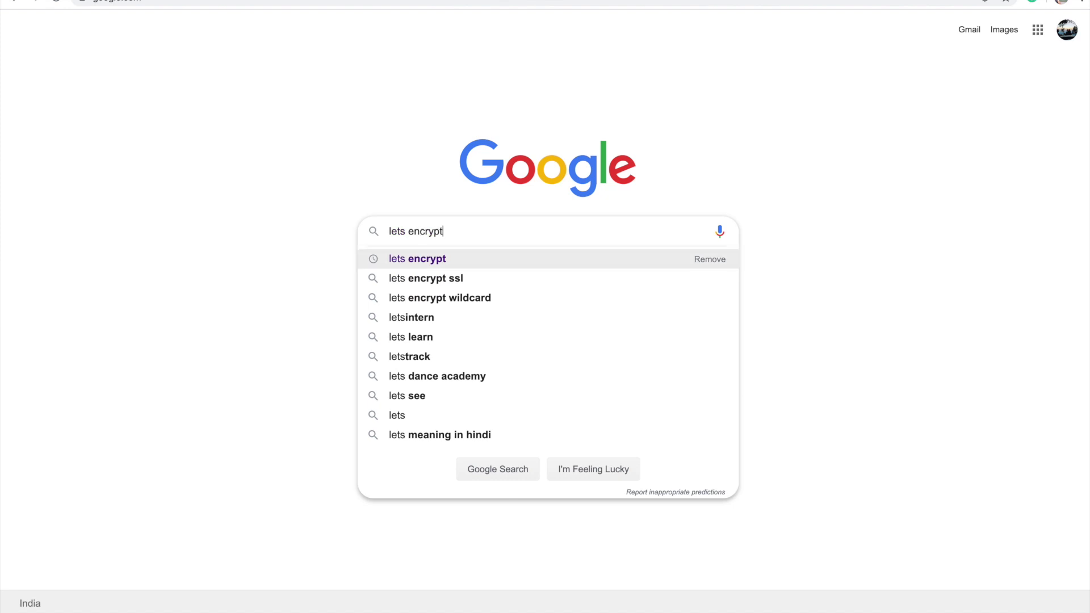
pyautogui.press('Return')
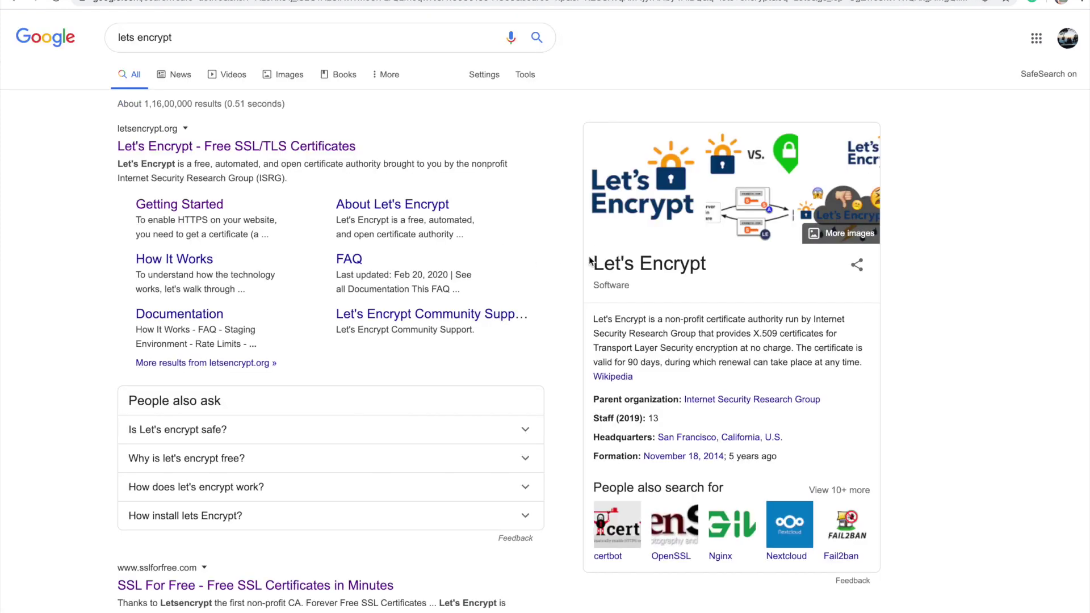
pyautogui.moveTo(622, 318); pyautogui.dragTo(755, 353)
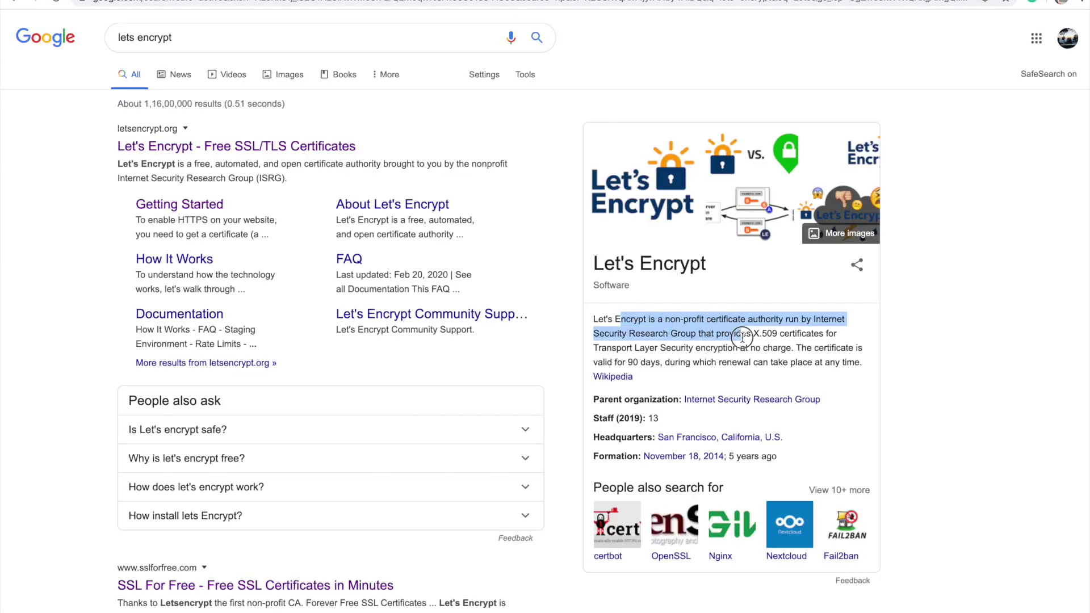
pyautogui.click(754, 352)
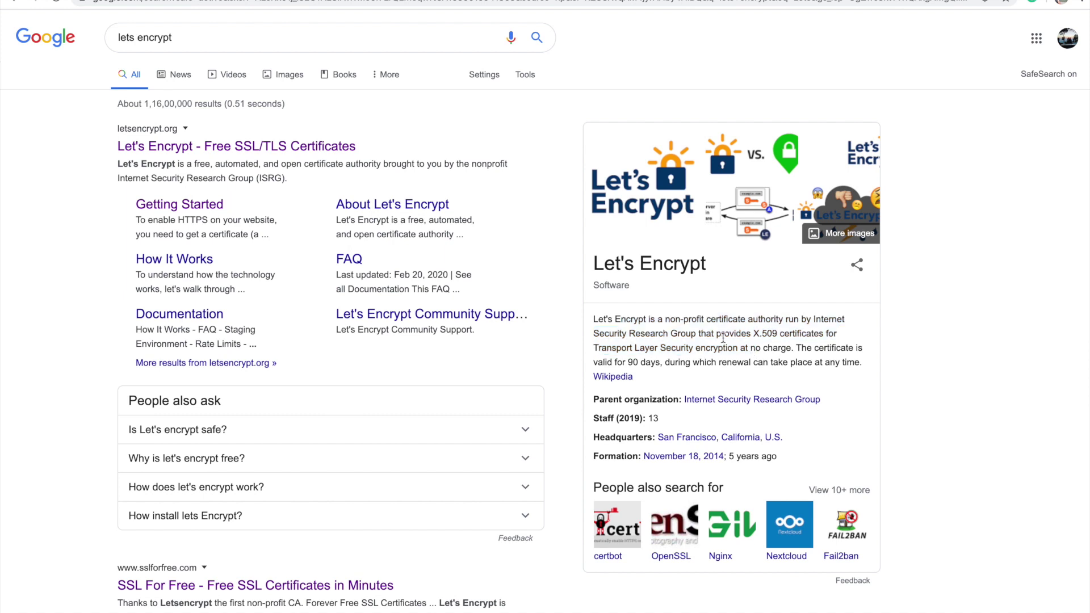
pyautogui.click(220, 149)
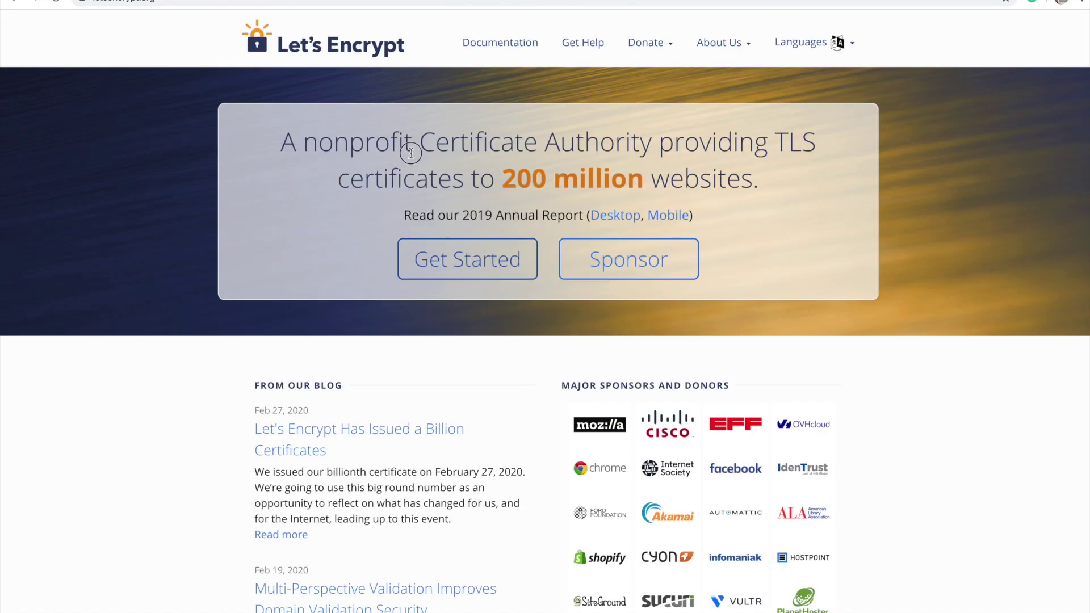
# Highlight key phrases on the Let's Encrypt homepage, including the 200 million figure.
pyautogui.moveTo(509, 153); pyautogui.dragTo(373, 179)
pyautogui.click(665, 153)
pyautogui.doubleClick(665, 153)
pyautogui.scroll(-1, 665, 153)
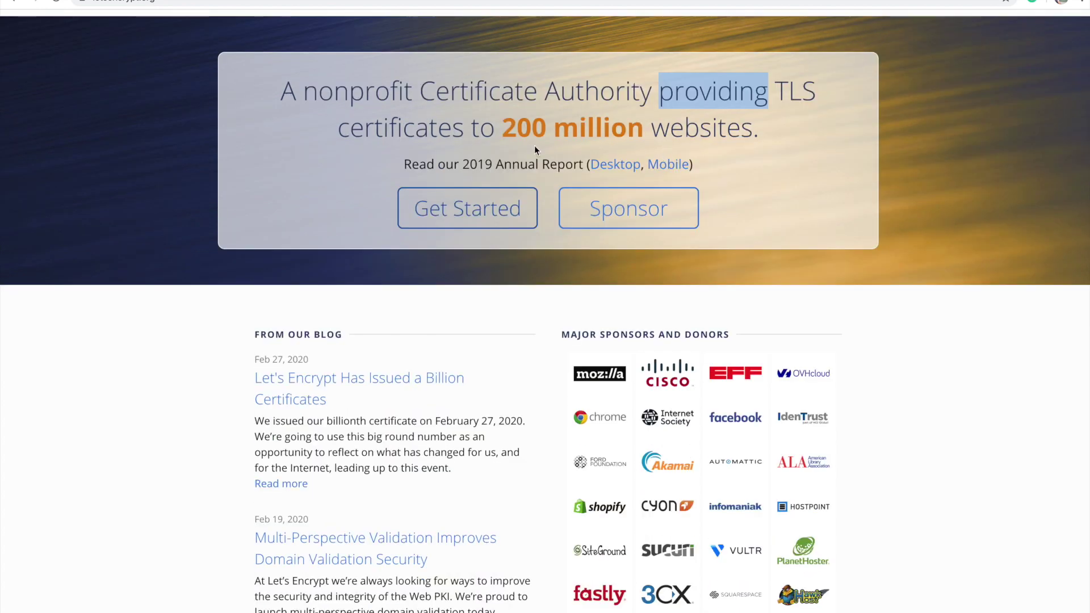
pyautogui.moveTo(502, 134); pyautogui.dragTo(551, 135)
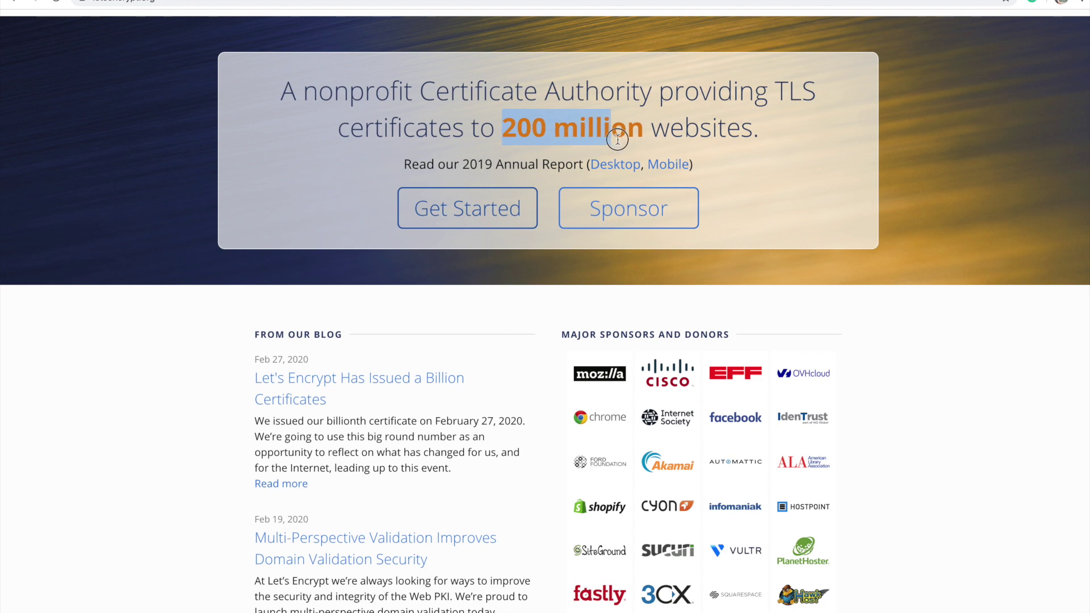
# Scroll through the rest of the Let's Encrypt homepage.
pyautogui.scroll(-4, 508, 298)
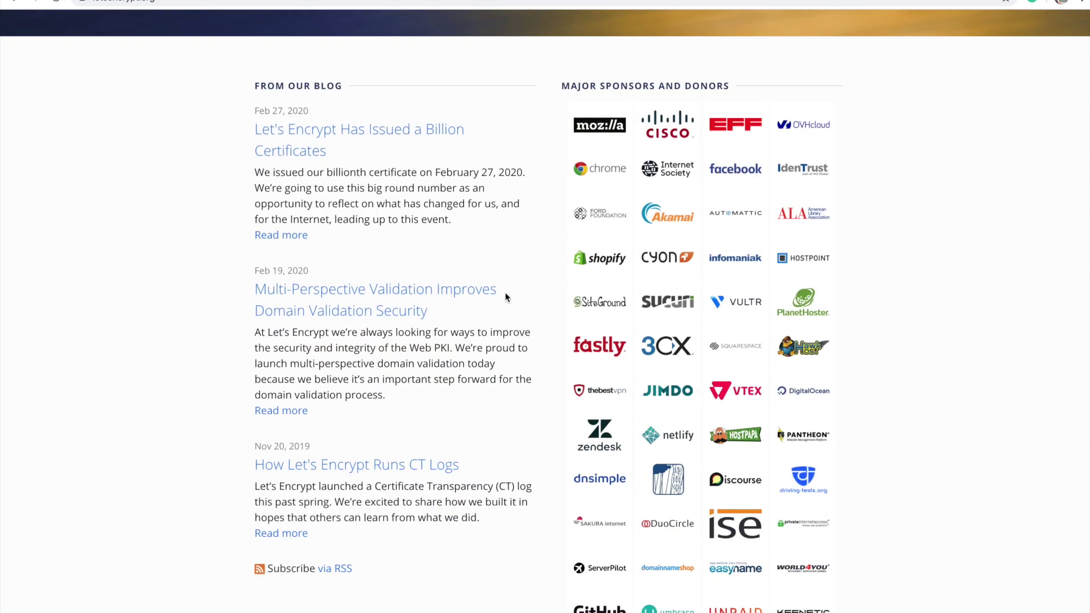
pyautogui.scroll(-1, 506, 292)
pyautogui.scroll(-1, 505, 292)
pyautogui.scroll(-1, 505, 292)
pyautogui.scroll(1, 505, 293)
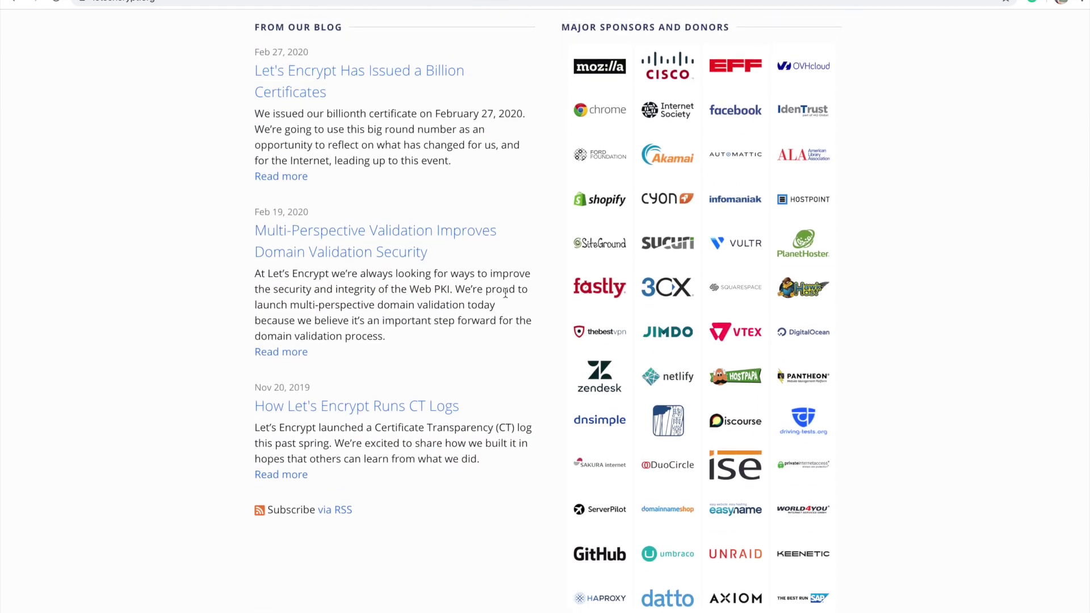
pyautogui.scroll(-1, 568, 278)
pyautogui.scroll(1, 654, 261)
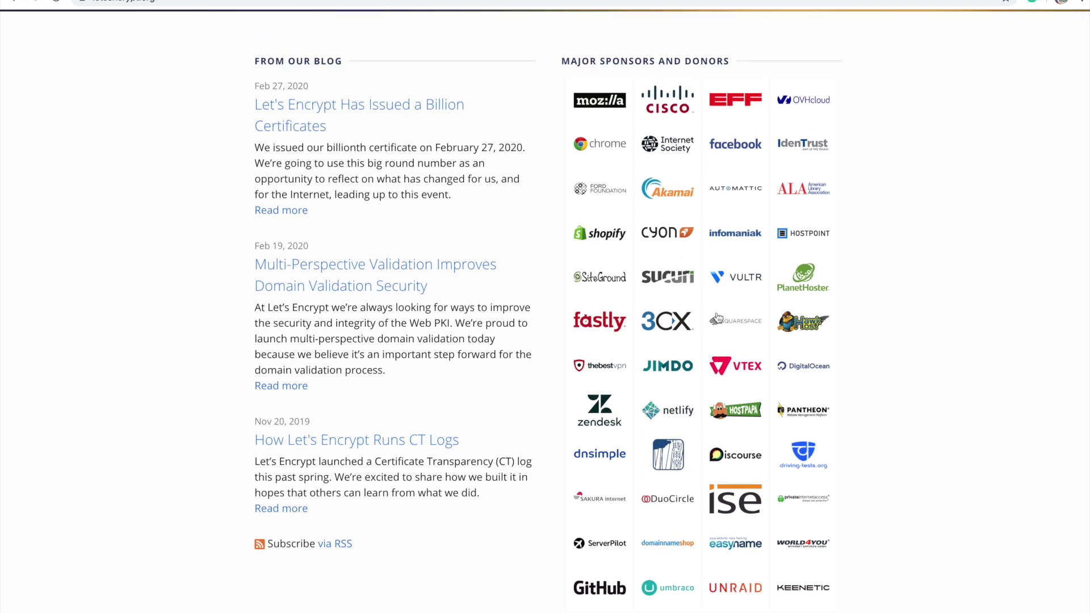
pyautogui.scroll(-4, 718, 318)
pyautogui.scroll(-2, 718, 320)
pyautogui.scroll(-2, 719, 320)
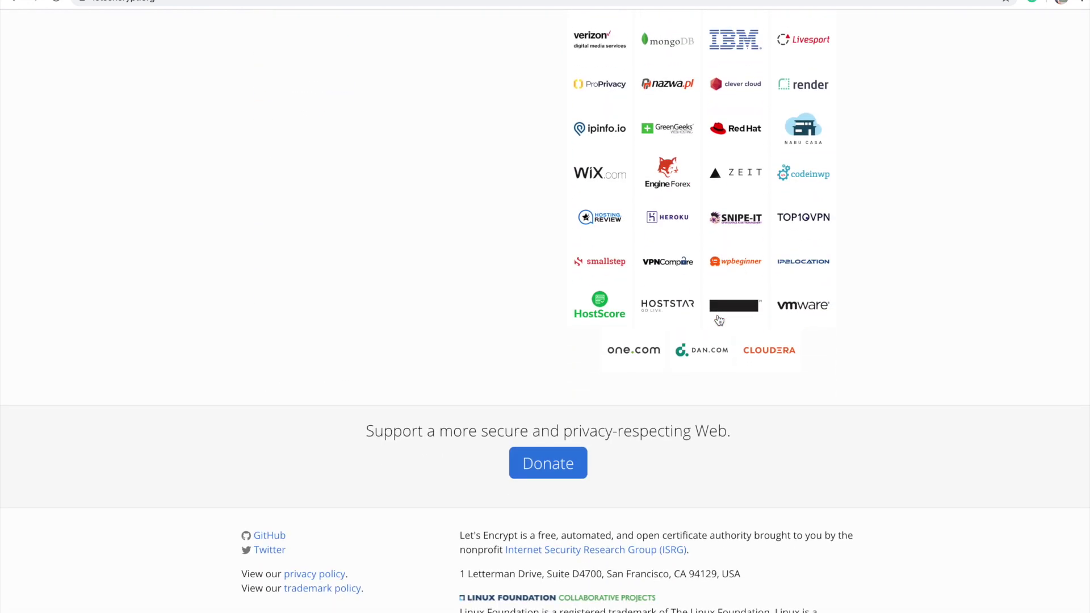
pyautogui.scroll(1, 719, 321)
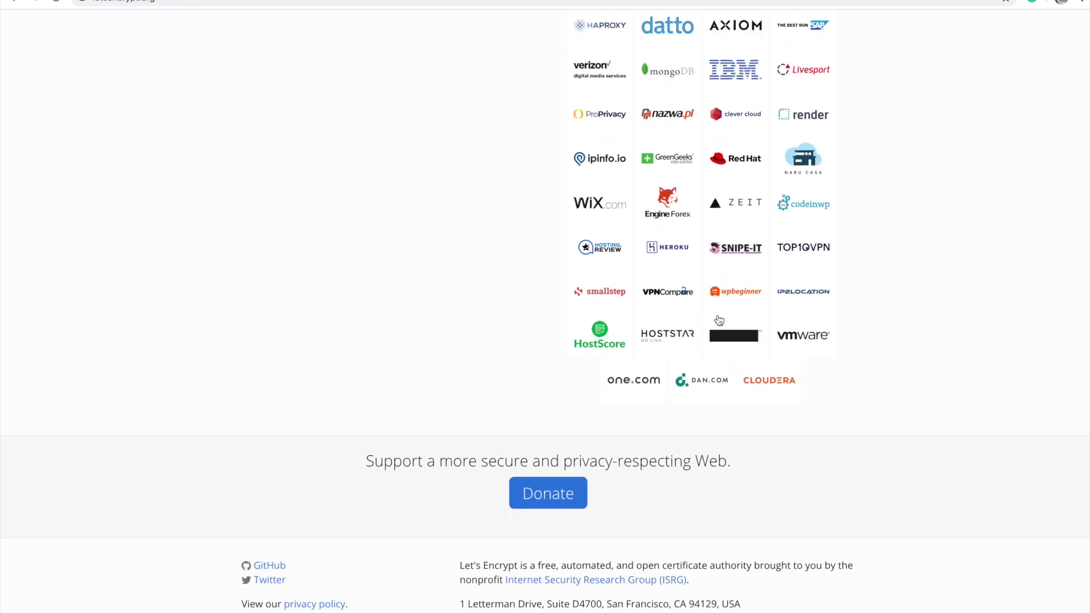
pyautogui.scroll(-1, 249, 430)
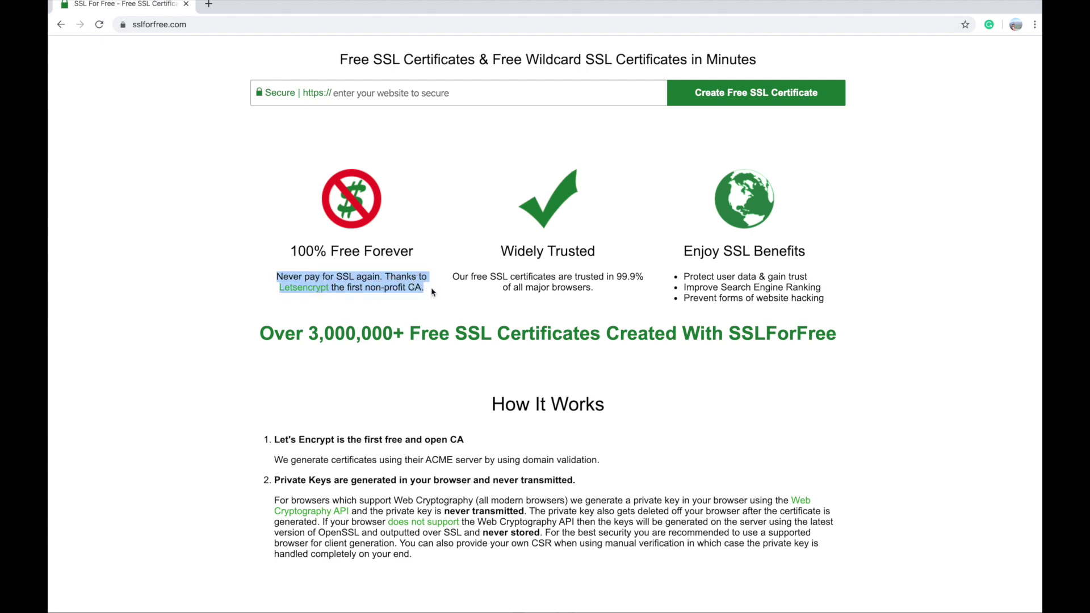
# Read down the SSL For Free page, highlighting its domain validation sentence.
pyautogui.scroll(-1, 438, 299)
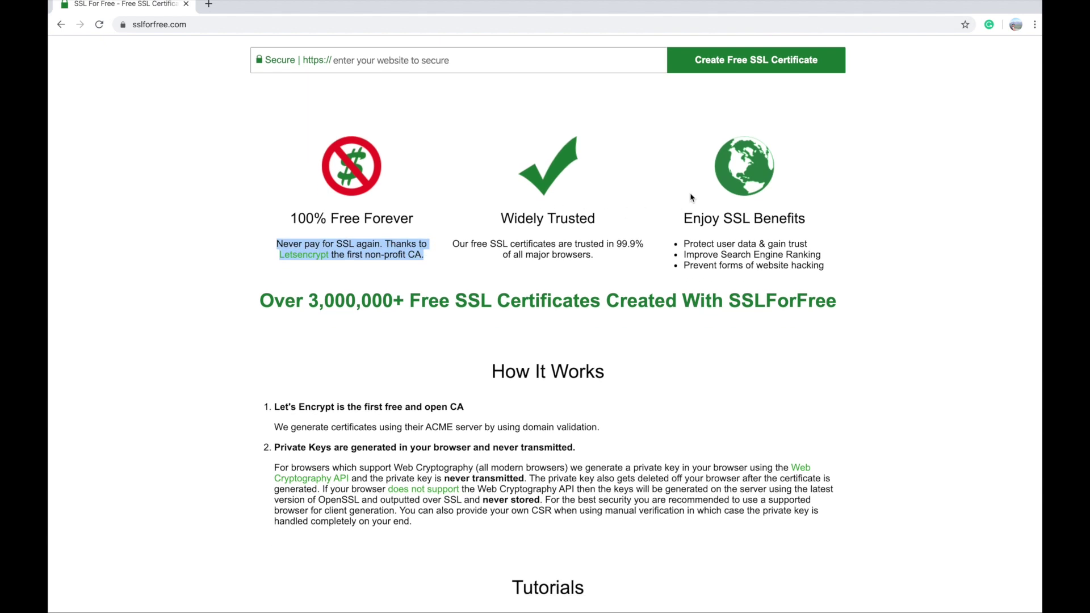
pyautogui.scroll(-5, 607, 435)
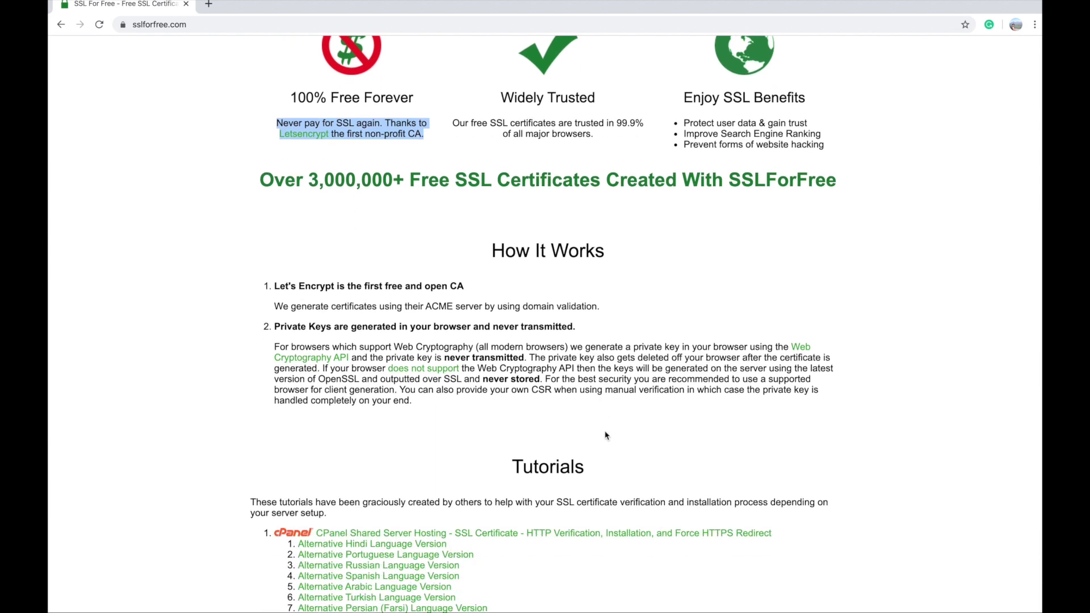
pyautogui.tripleClick(329, 278)
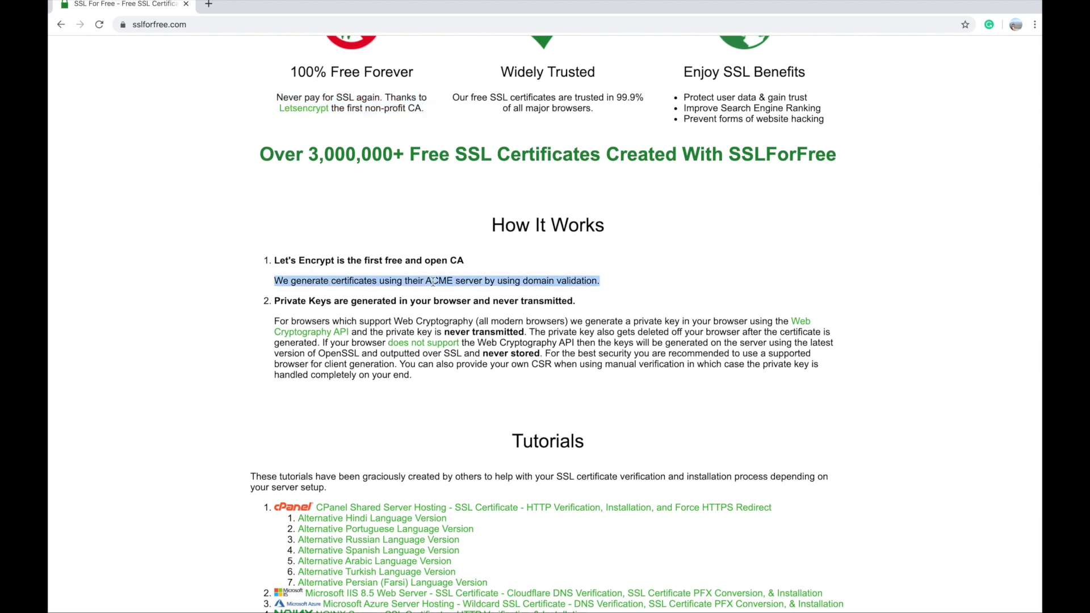
pyautogui.scroll(-1, 477, 388)
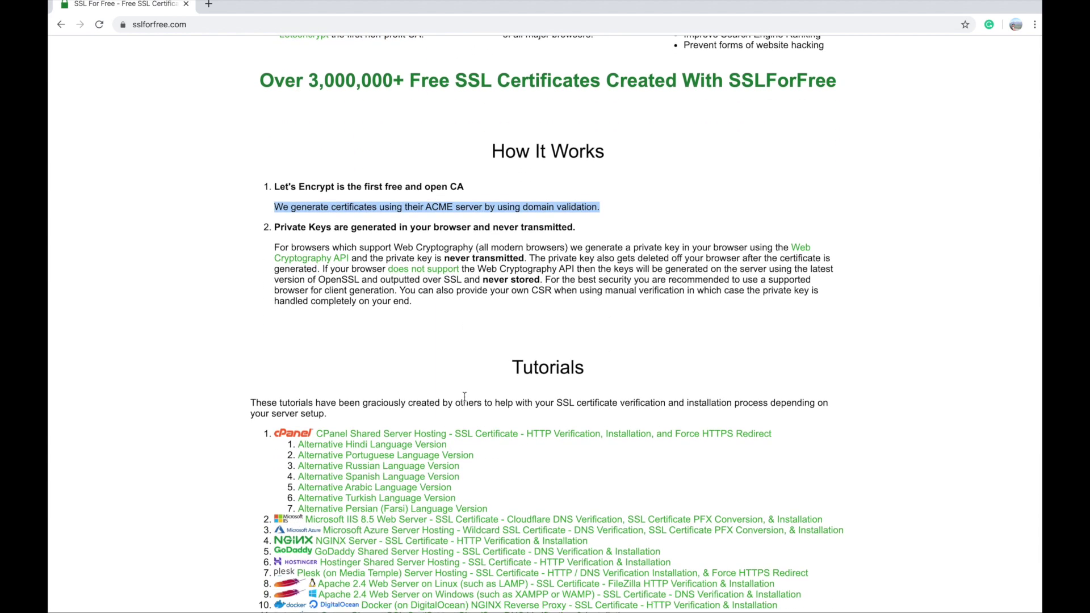
pyautogui.scroll(-4, 474, 392)
pyautogui.scroll(-1, 468, 397)
pyautogui.scroll(-1, 464, 401)
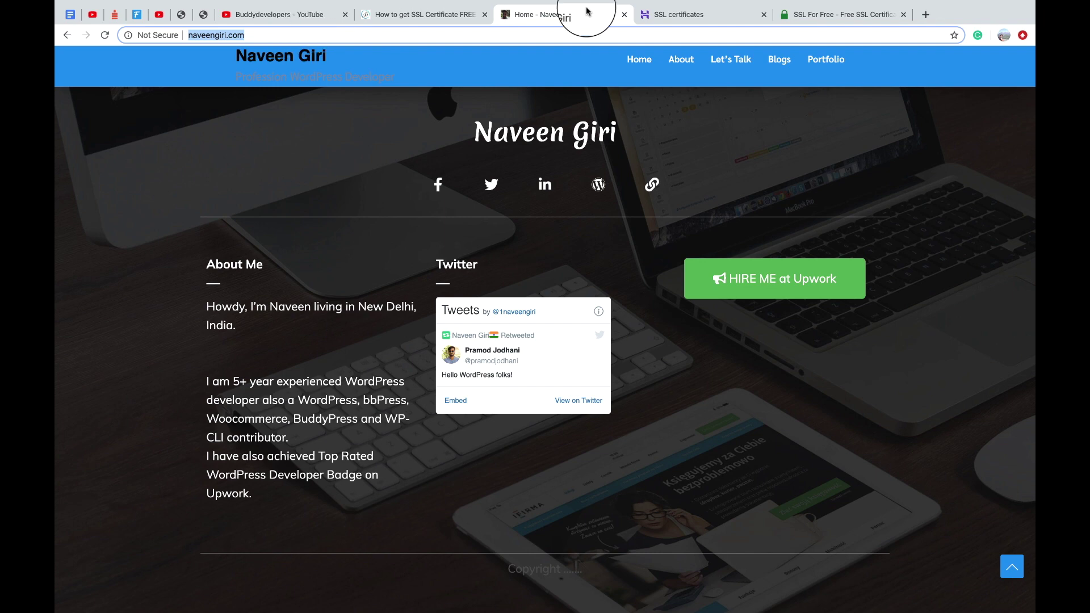
# Paste naveengiri.com into SSL For Free and create the free certificate.
pyautogui.click(795, 15)
pyautogui.click(430, 209)
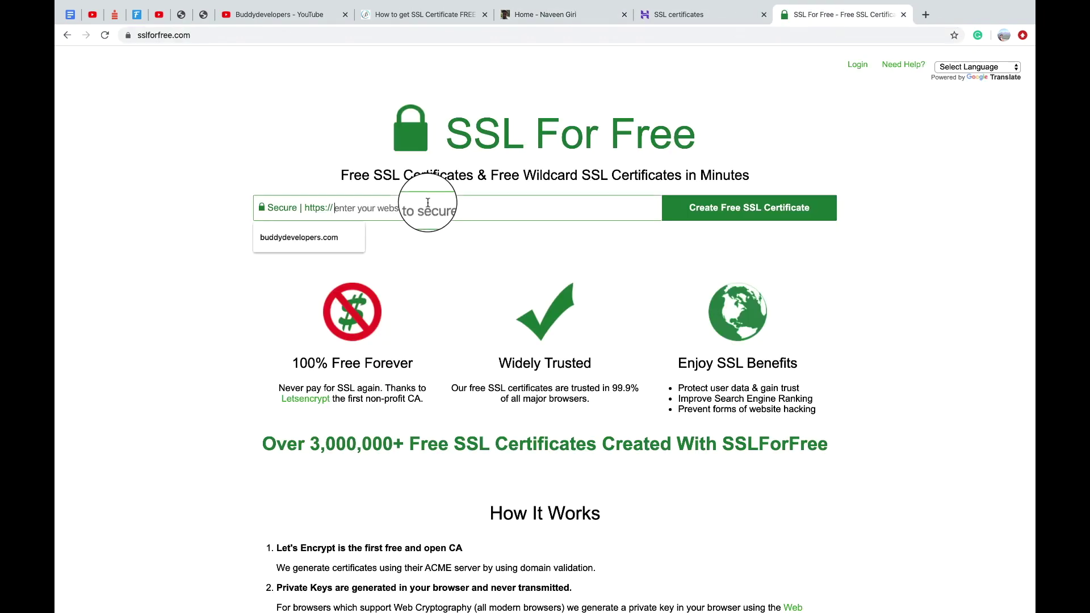
pyautogui.write('http://naveengiri.com/')
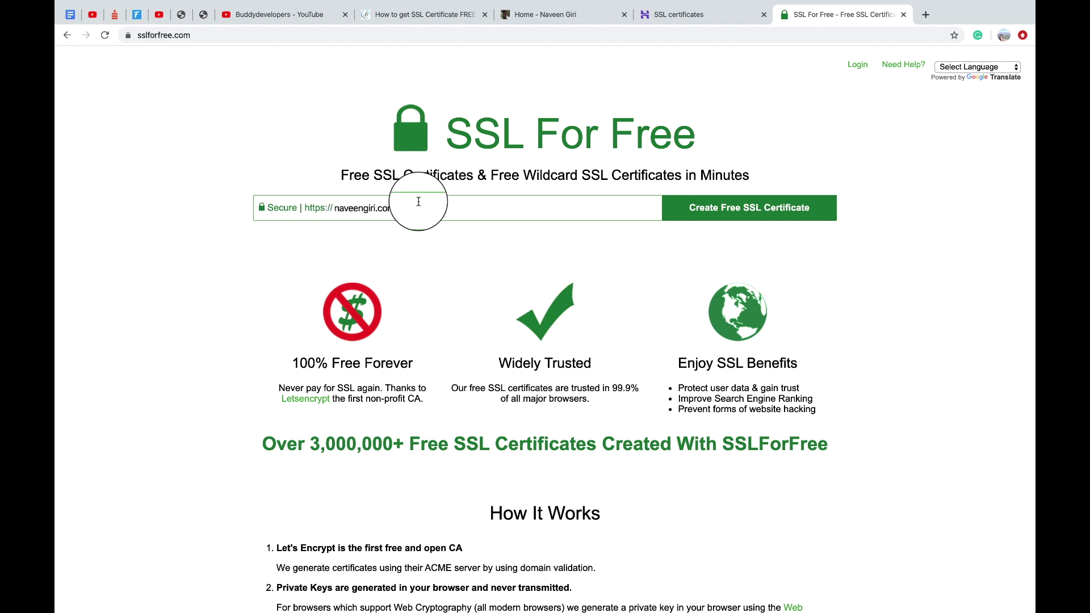
pyautogui.click(699, 221)
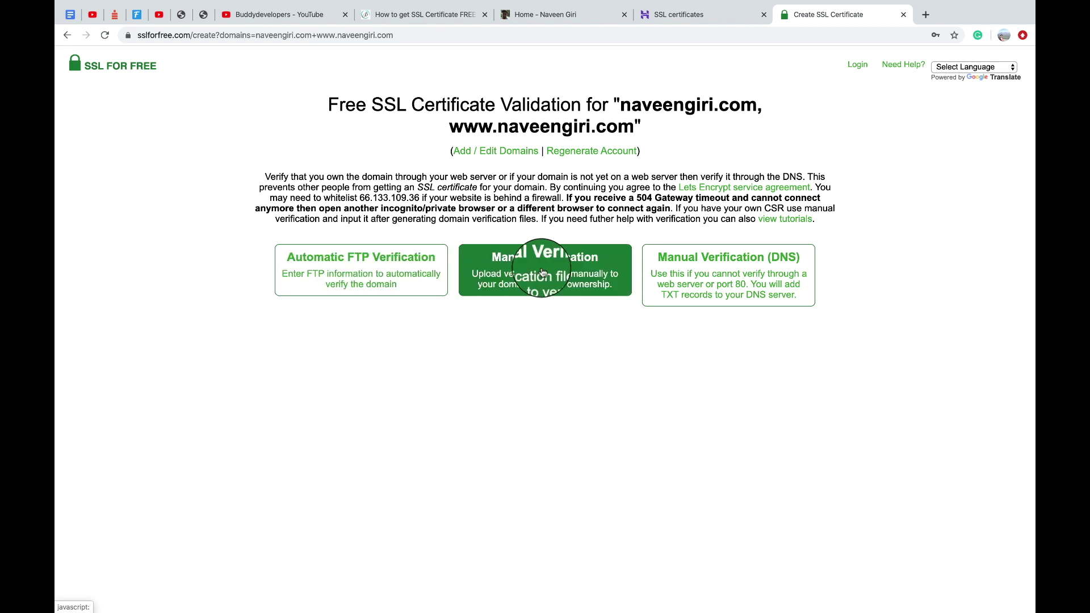
# Choose manual verification and download verification files #1 and #2 for naveengiri.com.
pyautogui.click(567, 265)
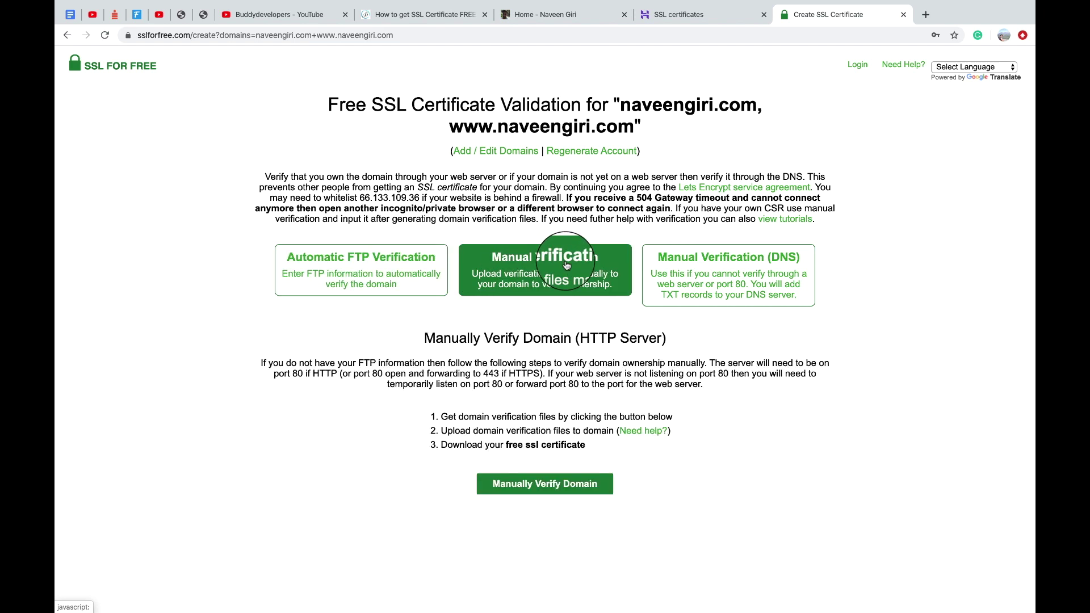
pyautogui.click(549, 478)
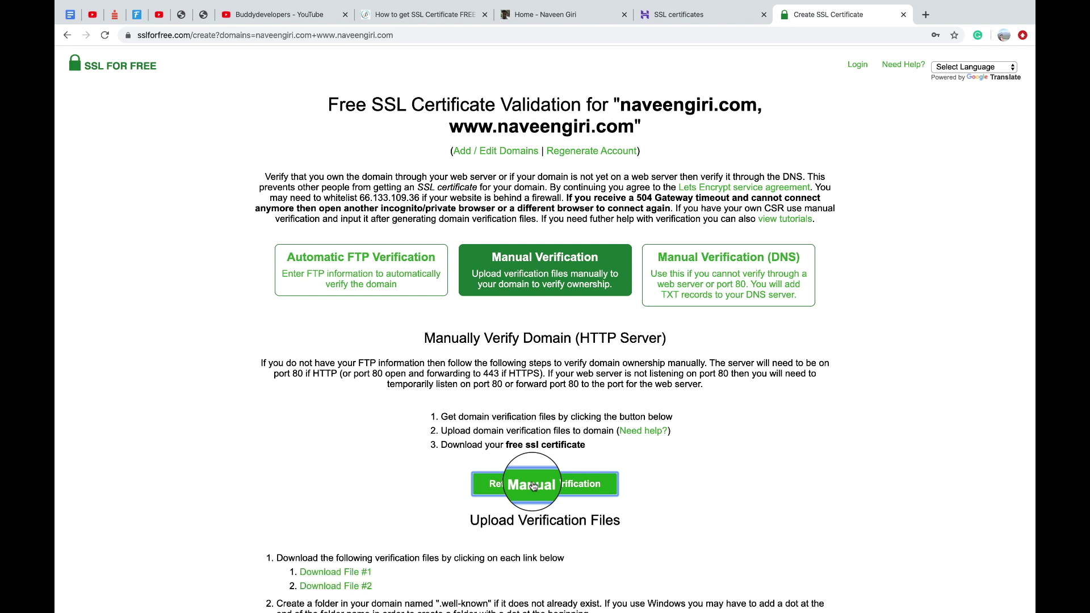
pyautogui.scroll(-4, 534, 487)
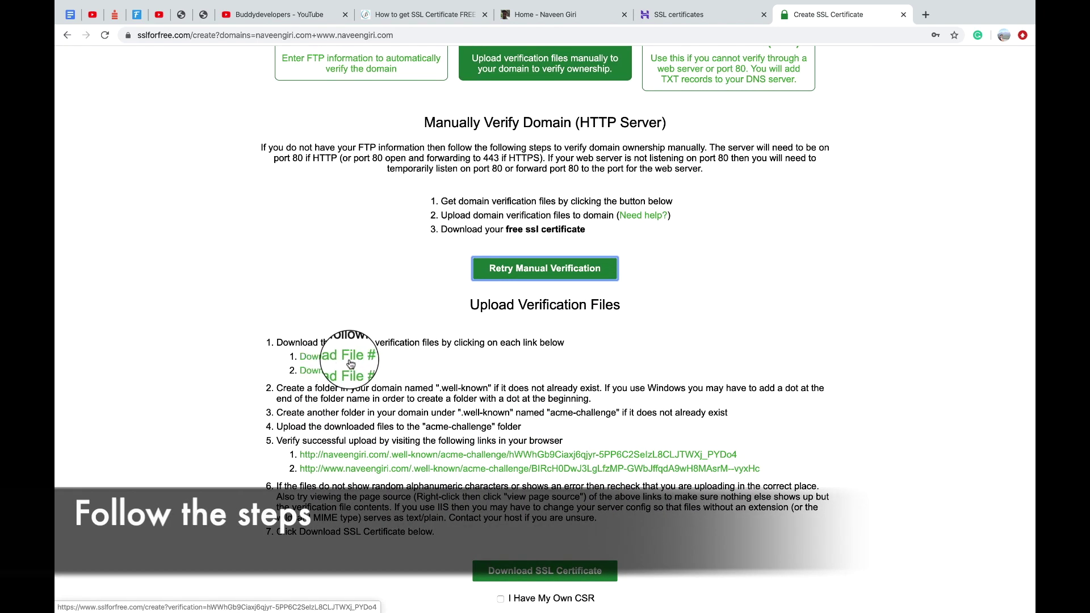
pyautogui.click(348, 362)
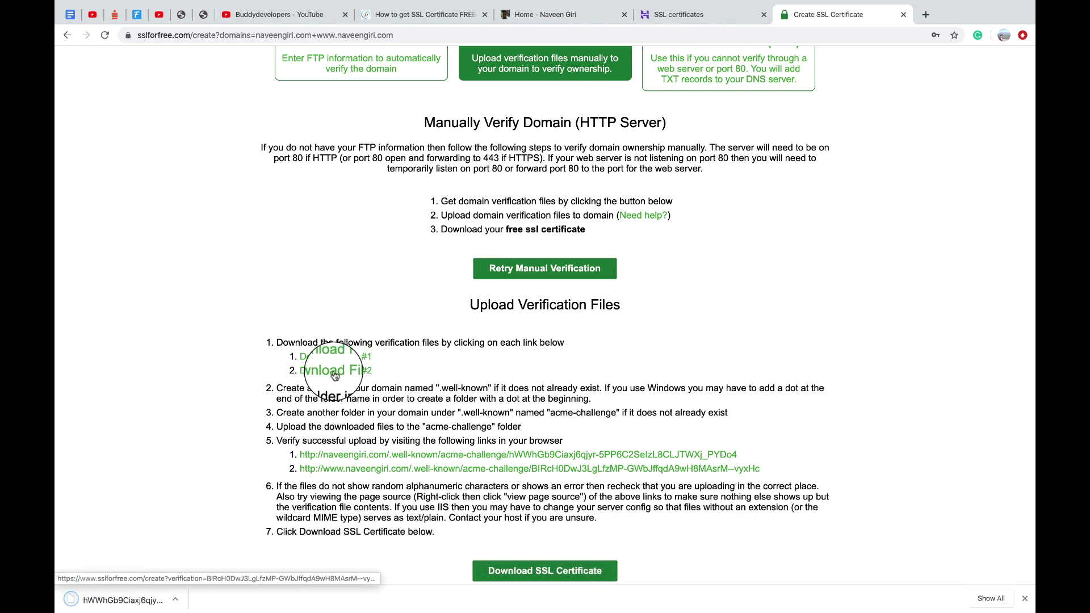
pyautogui.click(336, 370)
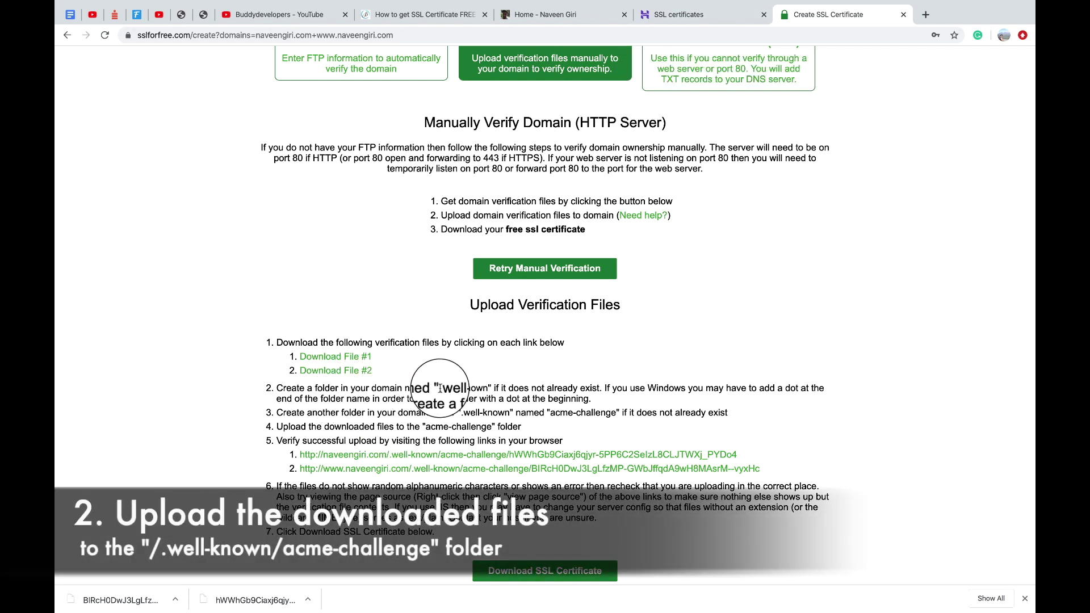
pyautogui.moveTo(440, 388); pyautogui.dragTo(474, 391)
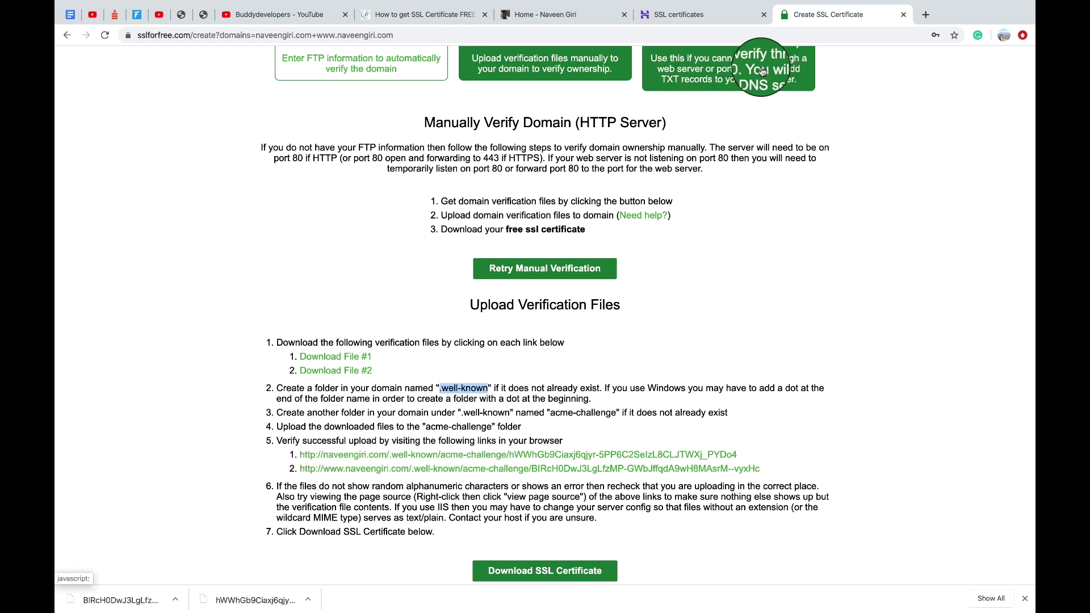
pyautogui.click(695, 13)
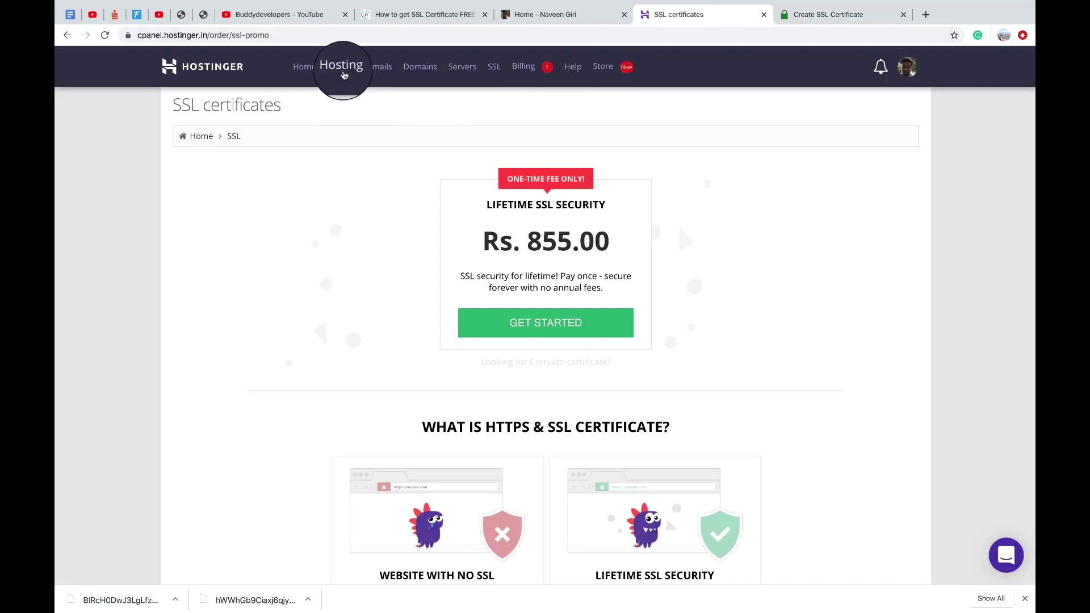
# Open naveengiri.com's hosting account and launch its File Manager at public_html.
pyautogui.click(342, 72)
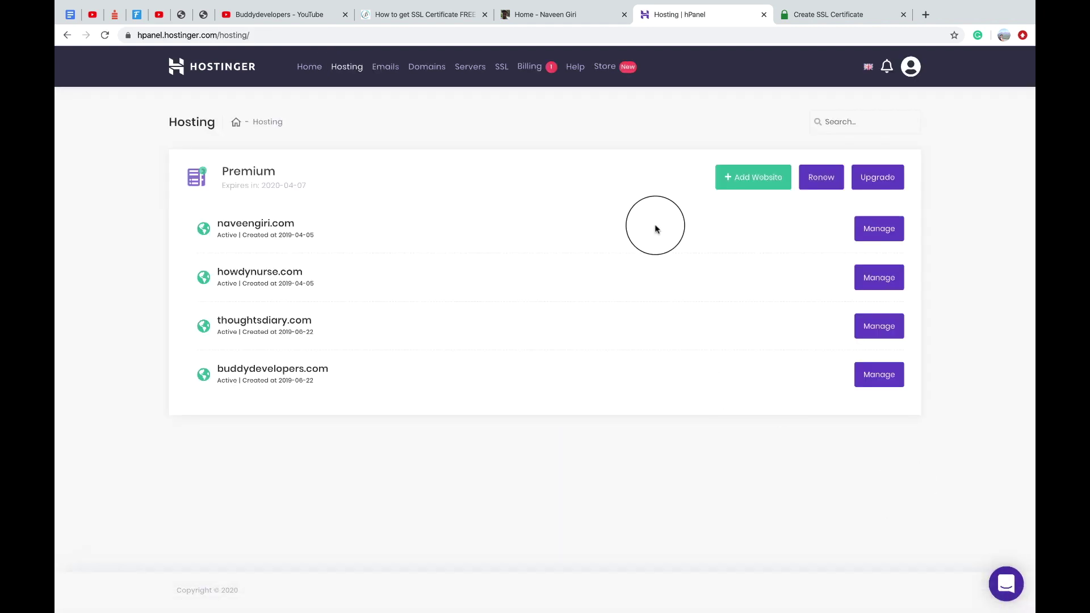
pyautogui.click(879, 229)
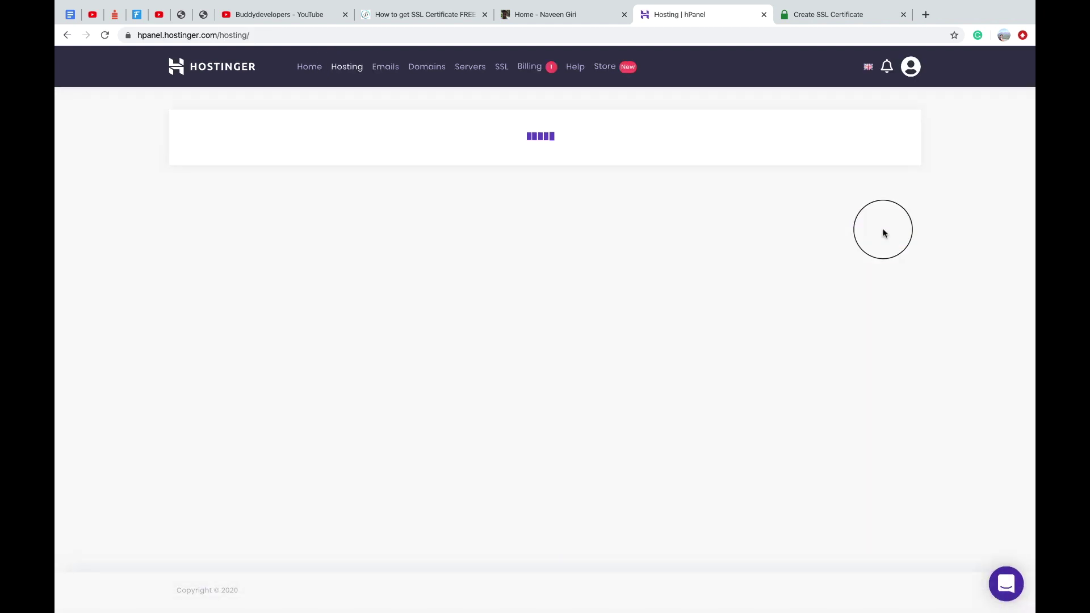
pyautogui.scroll(-4, 542, 275)
pyautogui.scroll(-1, 543, 275)
pyautogui.scroll(-2, 543, 277)
pyautogui.press('super+f')
pyautogui.write('f')
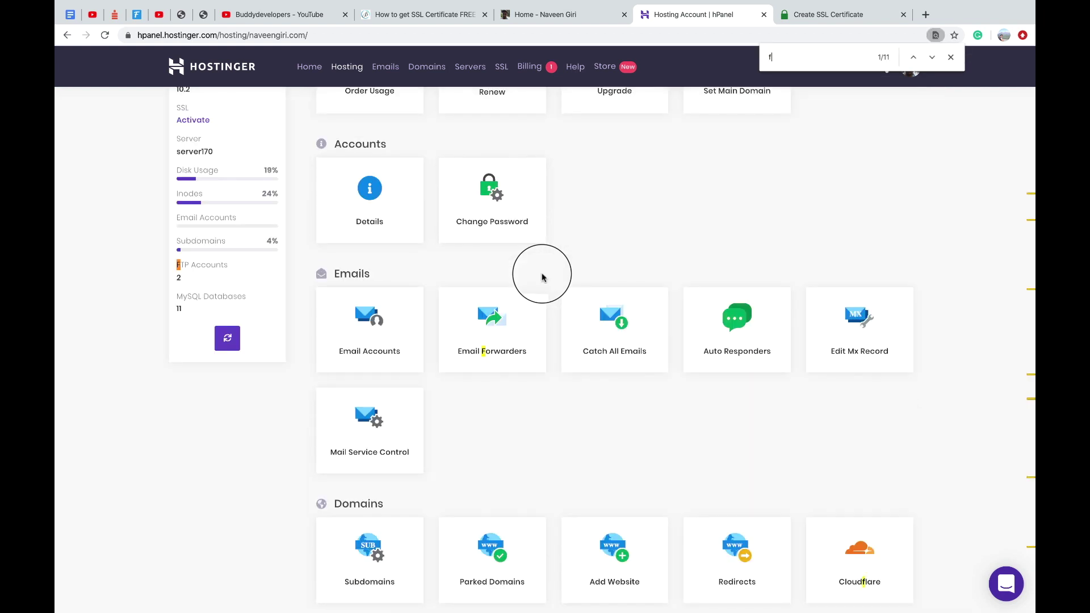
pyautogui.write('ile')
pyautogui.scroll(-2, 392, 454)
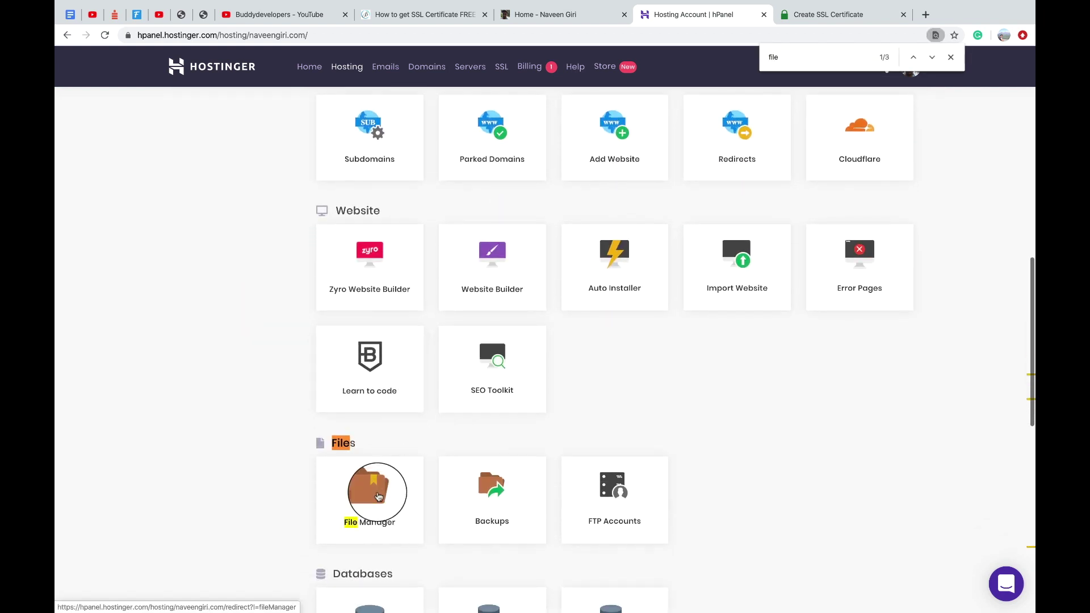
pyautogui.click(369, 508)
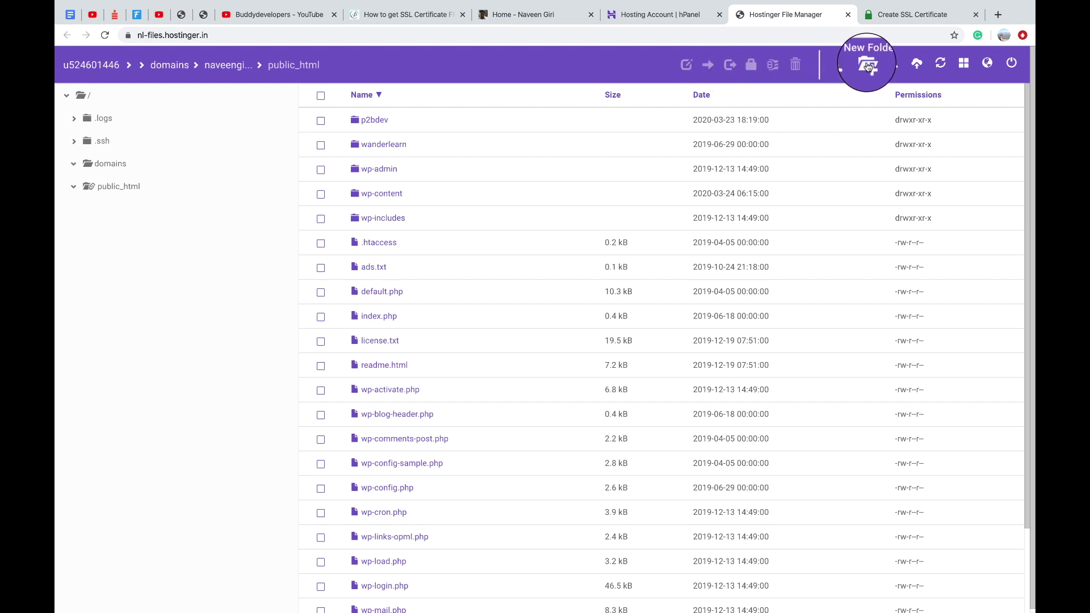
# Upload both SSL For Free verification files from Downloads into public_html.
pyautogui.click(918, 65)
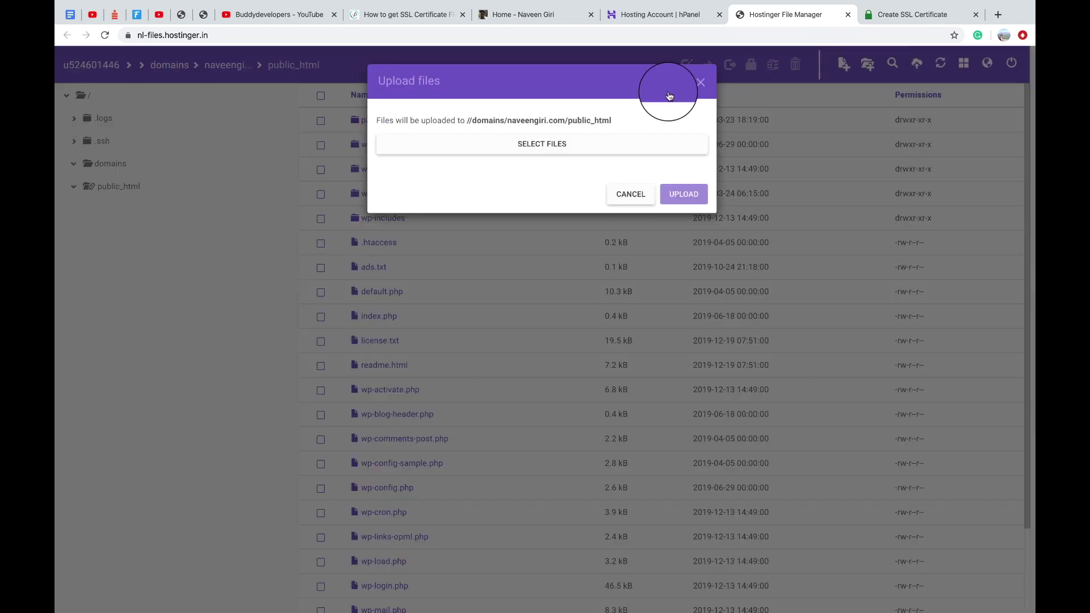
pyautogui.click(484, 147)
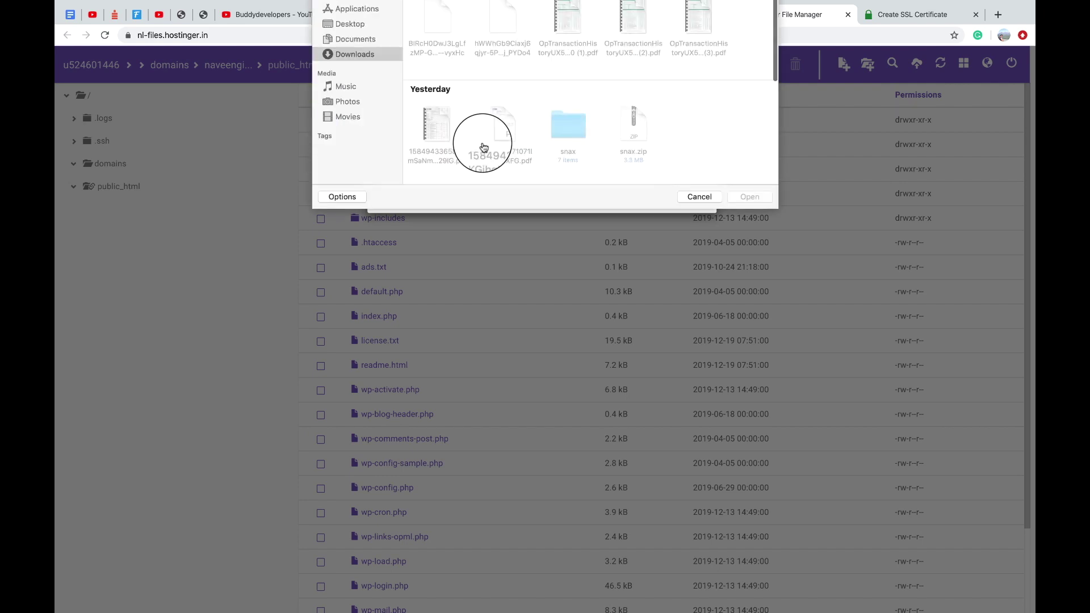
pyautogui.click(496, 70)
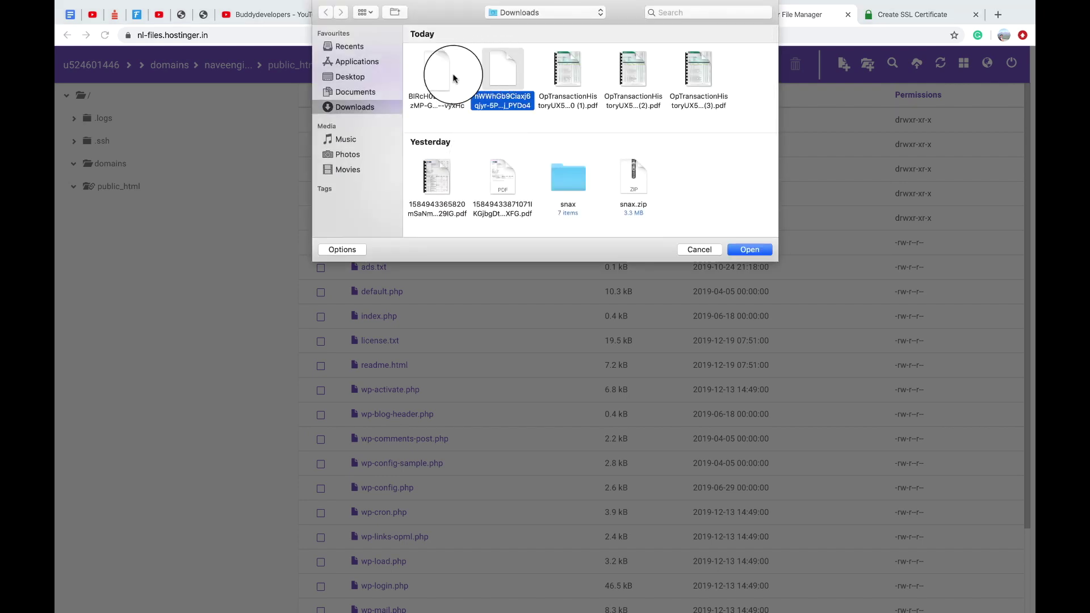
pyautogui.keyDown('super'); pyautogui.click(430, 76); pyautogui.keyUp('super')
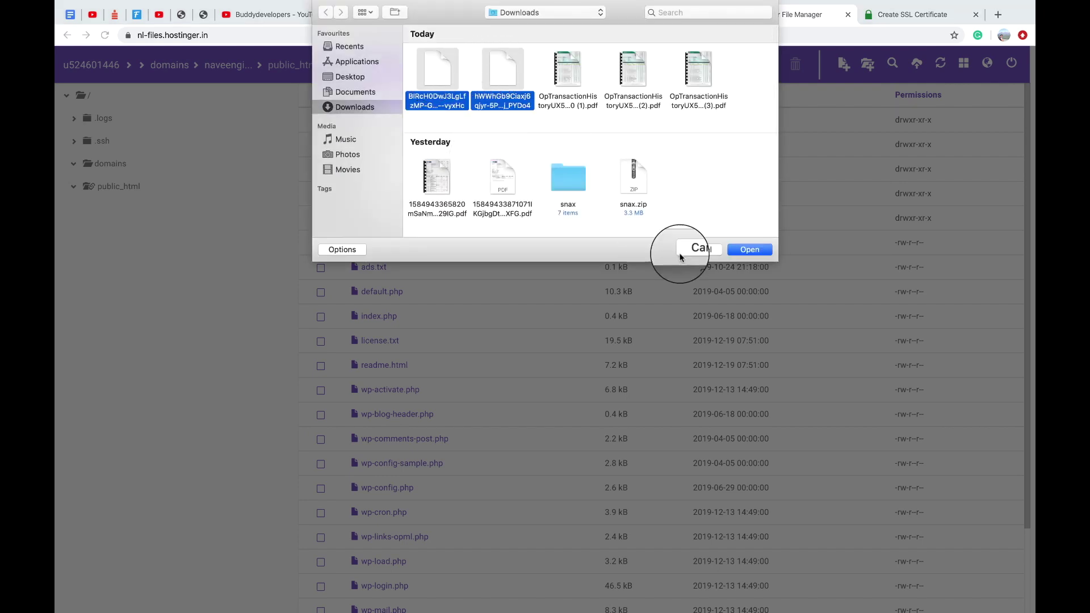
pyautogui.click(750, 250)
pyautogui.click(684, 293)
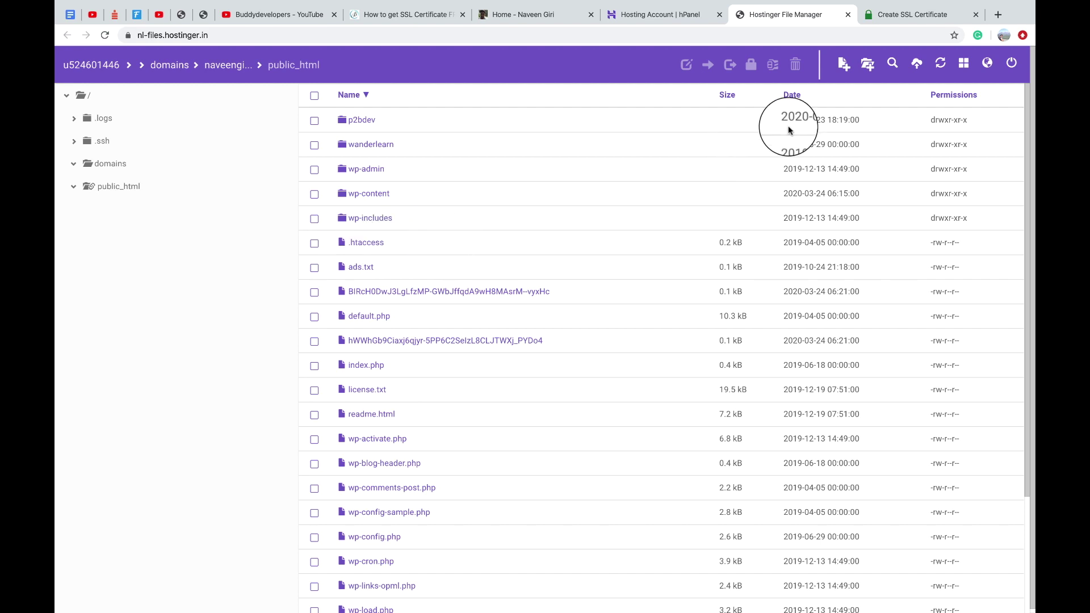
pyautogui.click(871, 65)
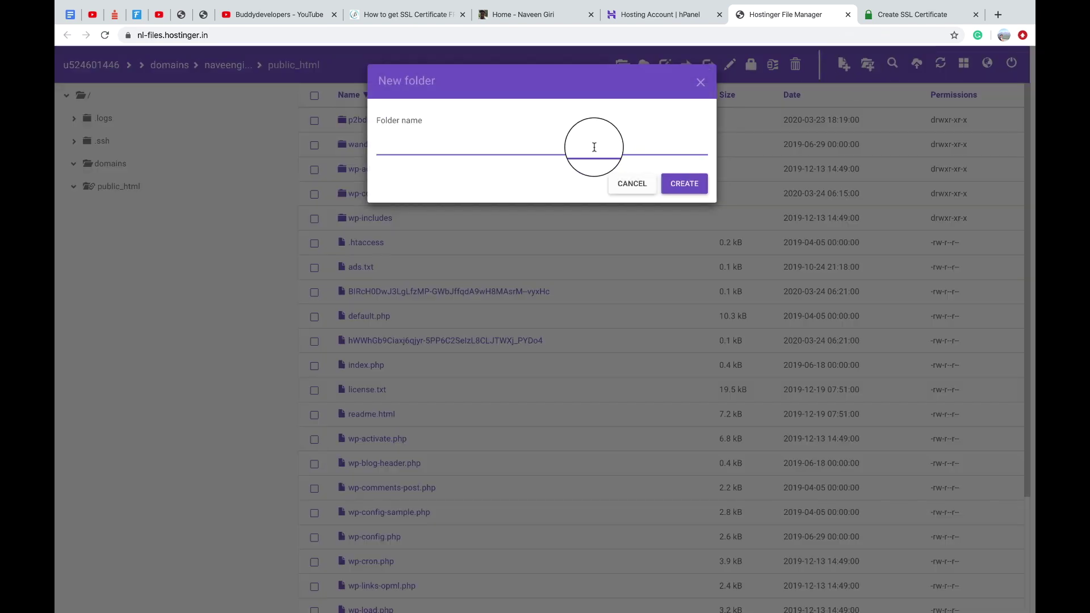
# Create a .well-known folder in public_html, checking the SSL For Free instructions.
pyautogui.write('.well-known')
pyautogui.click(685, 183)
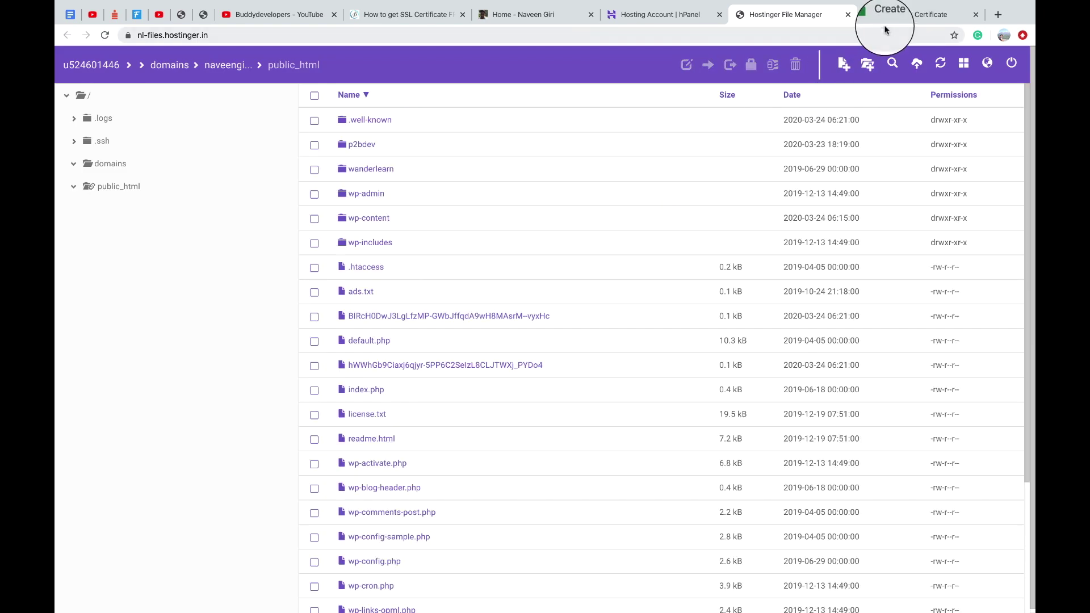
pyautogui.click(903, 14)
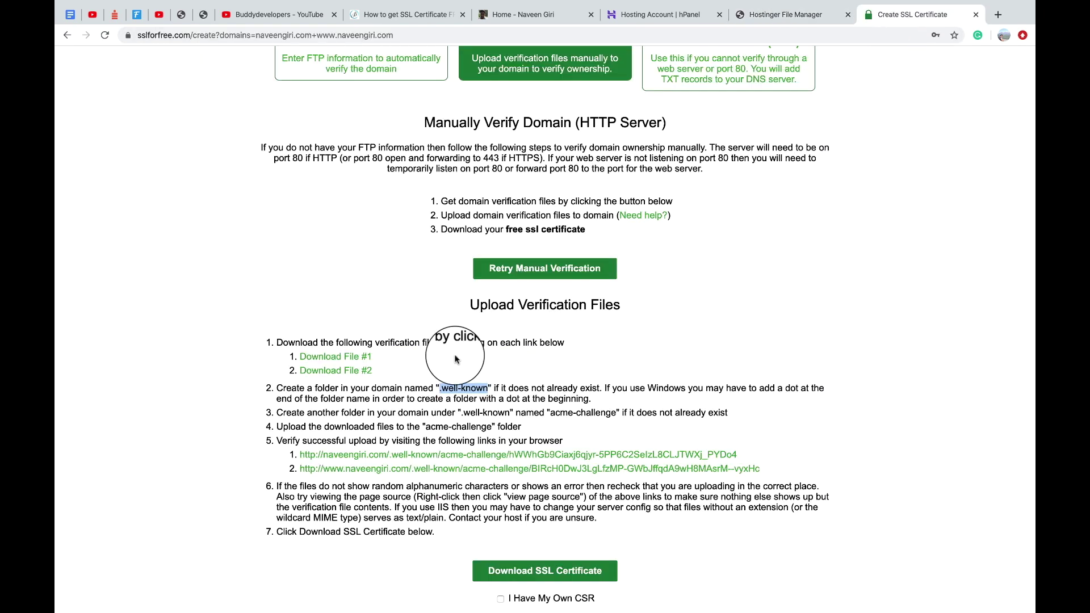
pyautogui.moveTo(550, 412); pyautogui.dragTo(610, 410)
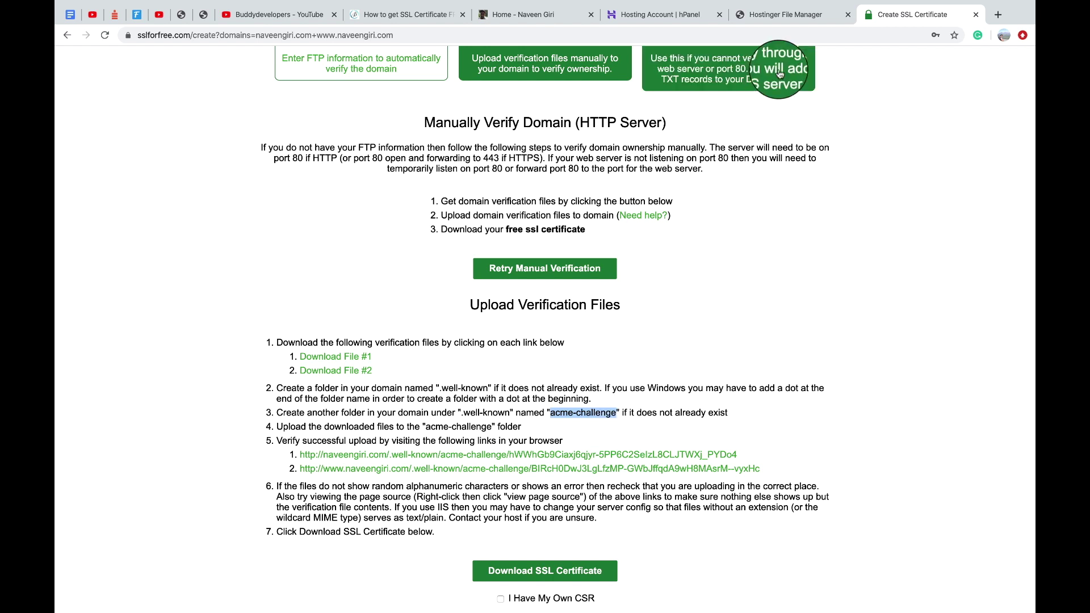
pyautogui.click(786, 14)
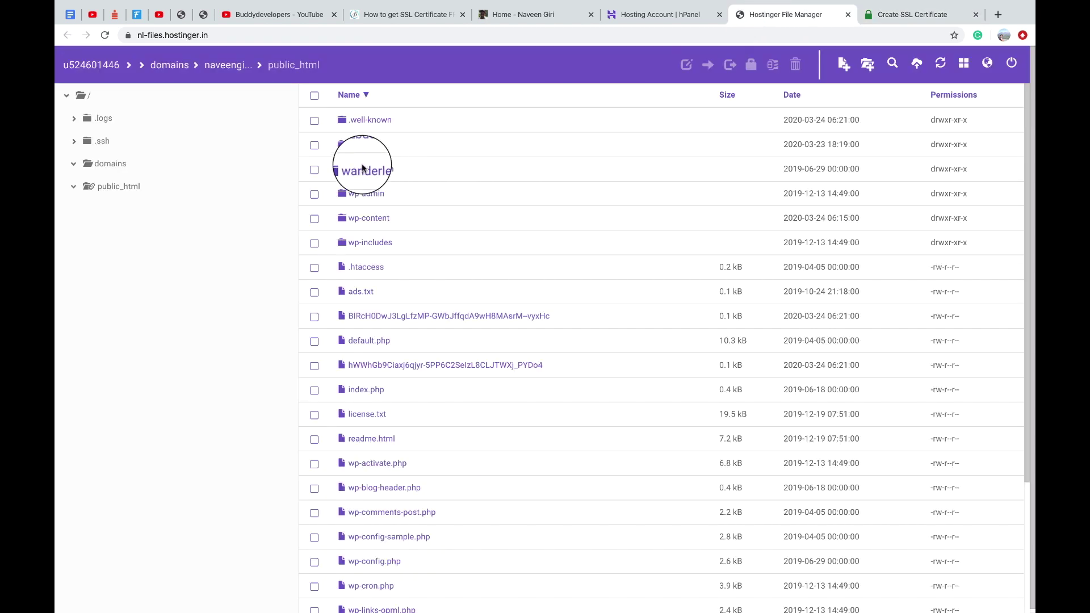
# Create an acme-challenge folder inside .well-known, then return to public_html.
pyautogui.doubleClick(366, 119)
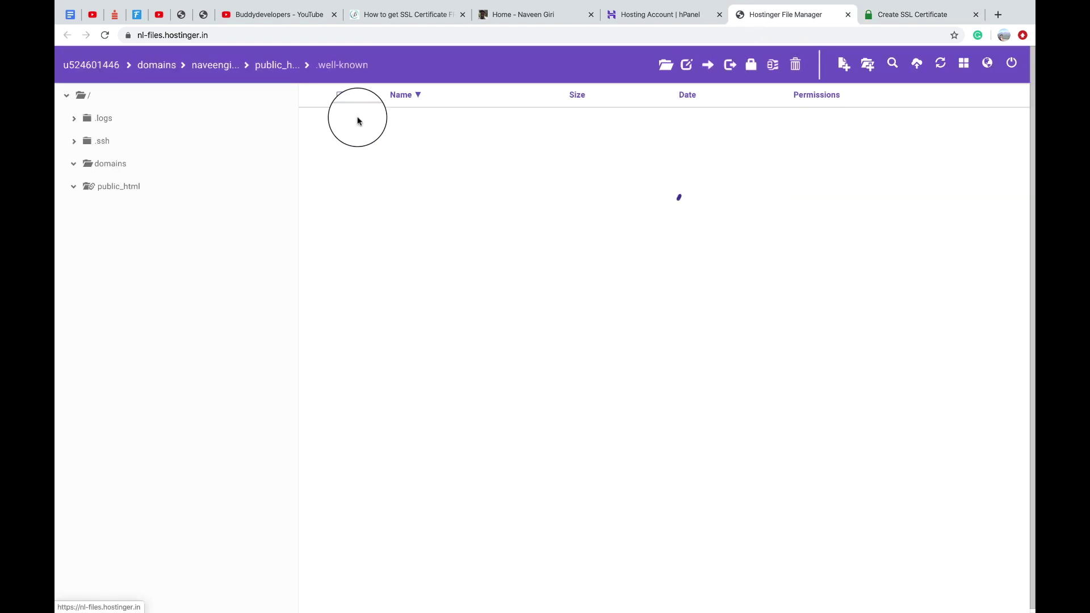
pyautogui.click(868, 64)
pyautogui.write('acme-challenge')
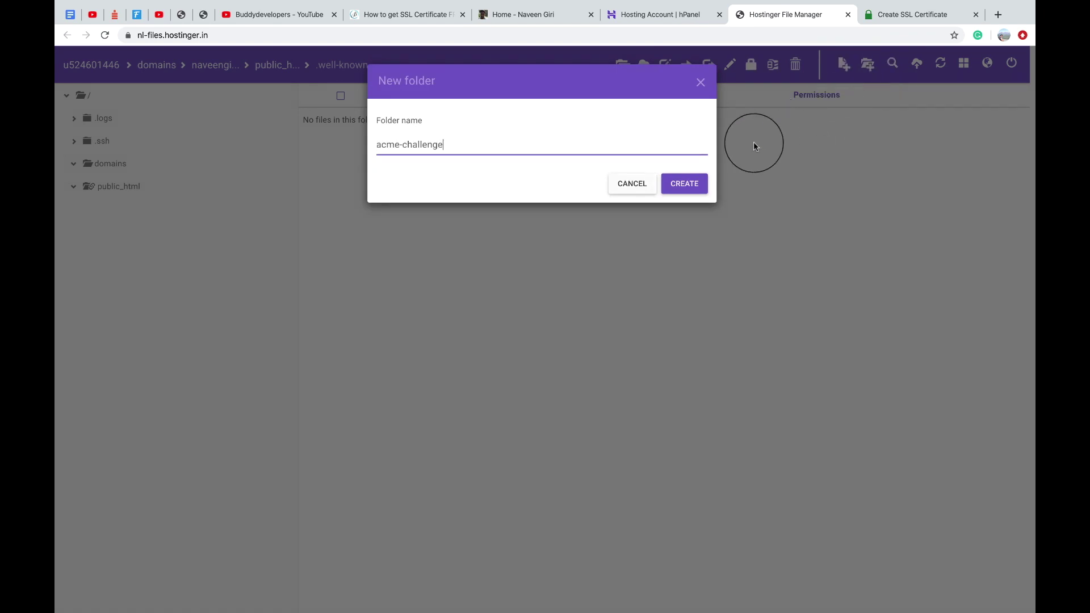
pyautogui.click(684, 184)
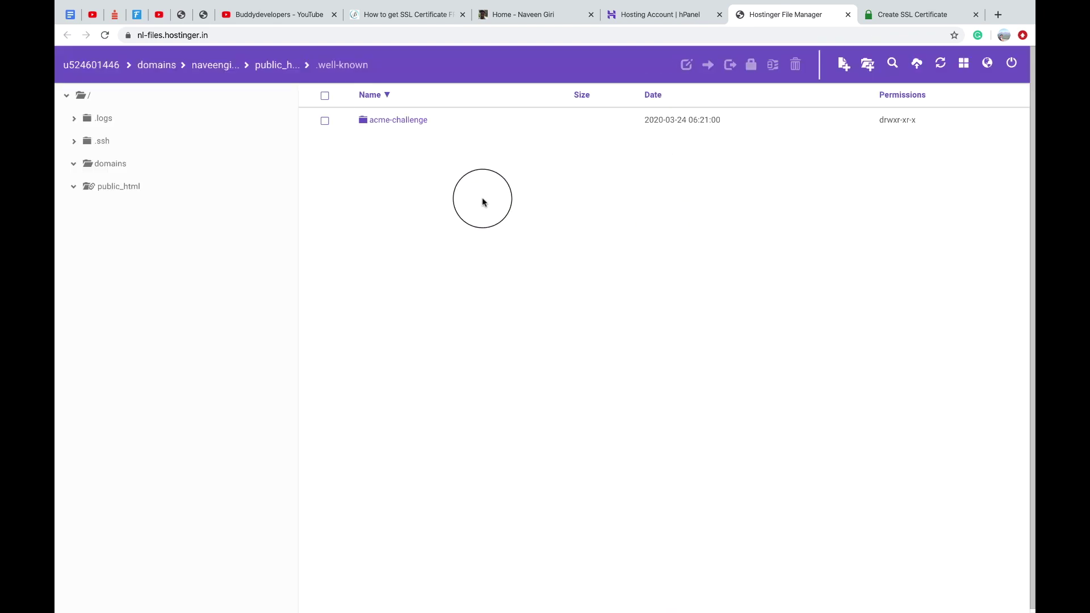
pyautogui.doubleClick(396, 122)
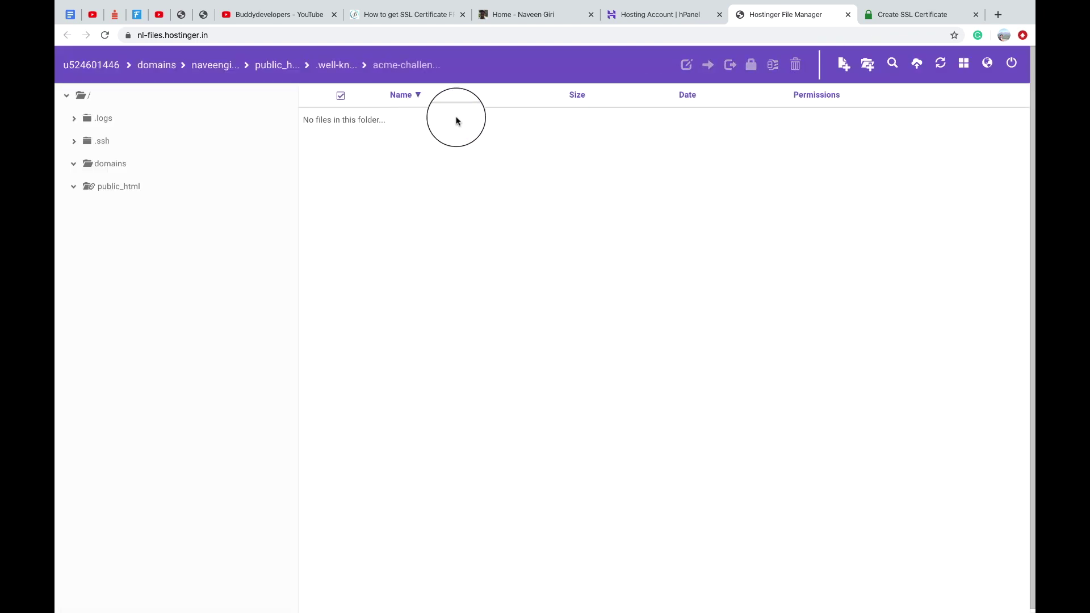
pyautogui.click(277, 64)
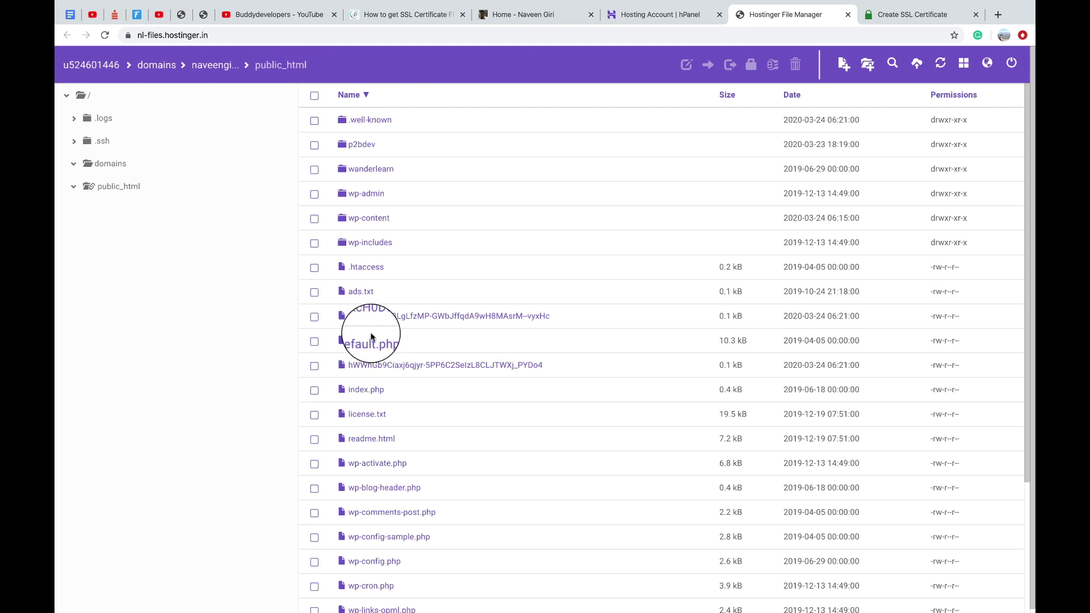
pyautogui.click(314, 317)
# Move both verification files into .well-known/acme-challenge.
pyautogui.click(314, 365)
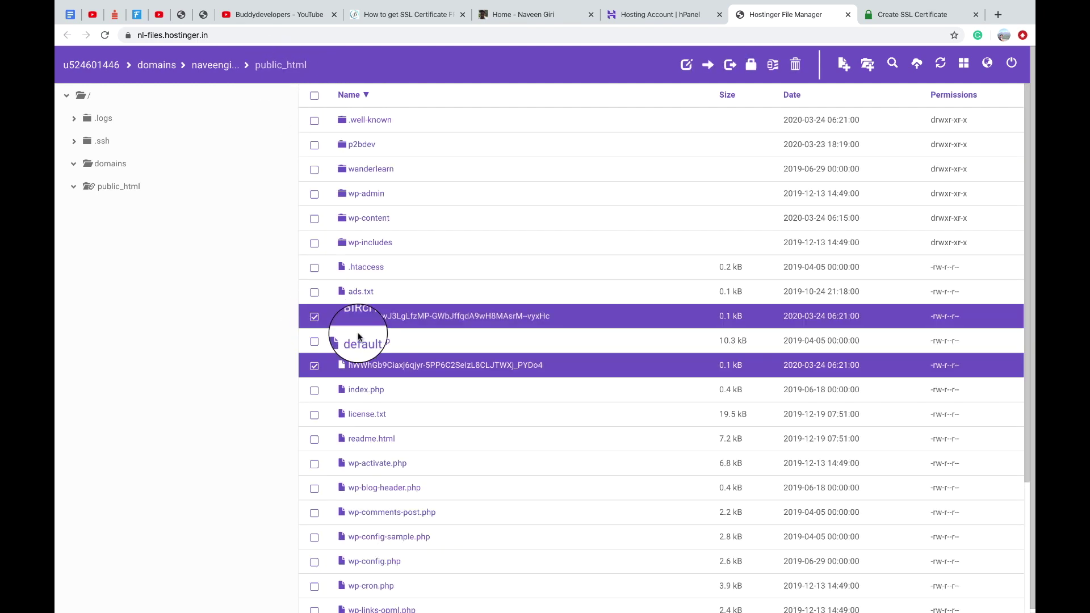
pyautogui.click(709, 65)
pyautogui.click(594, 148)
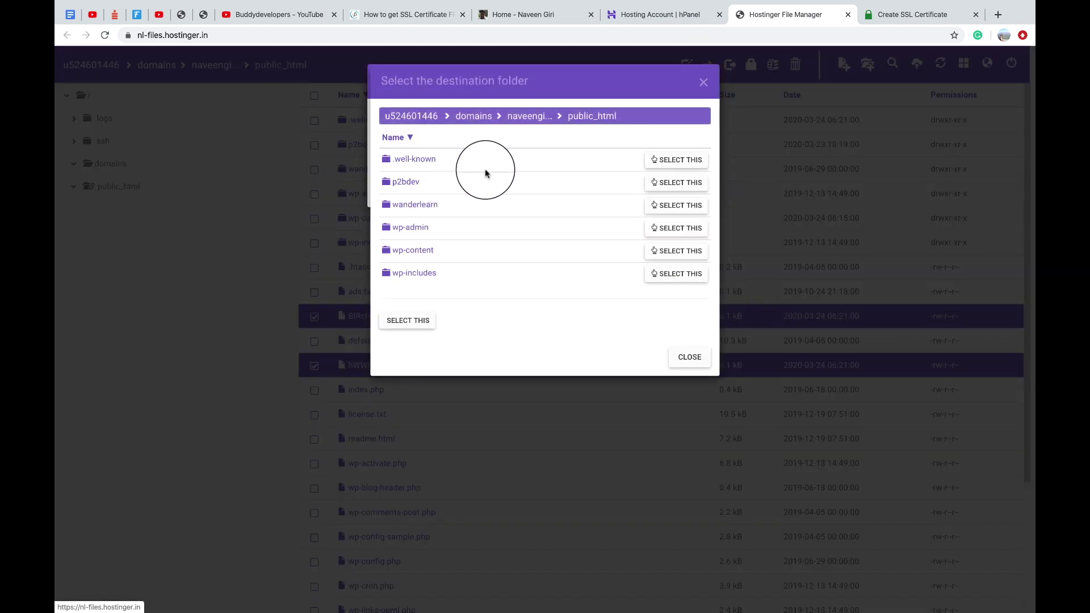
pyautogui.click(404, 159)
pyautogui.click(405, 160)
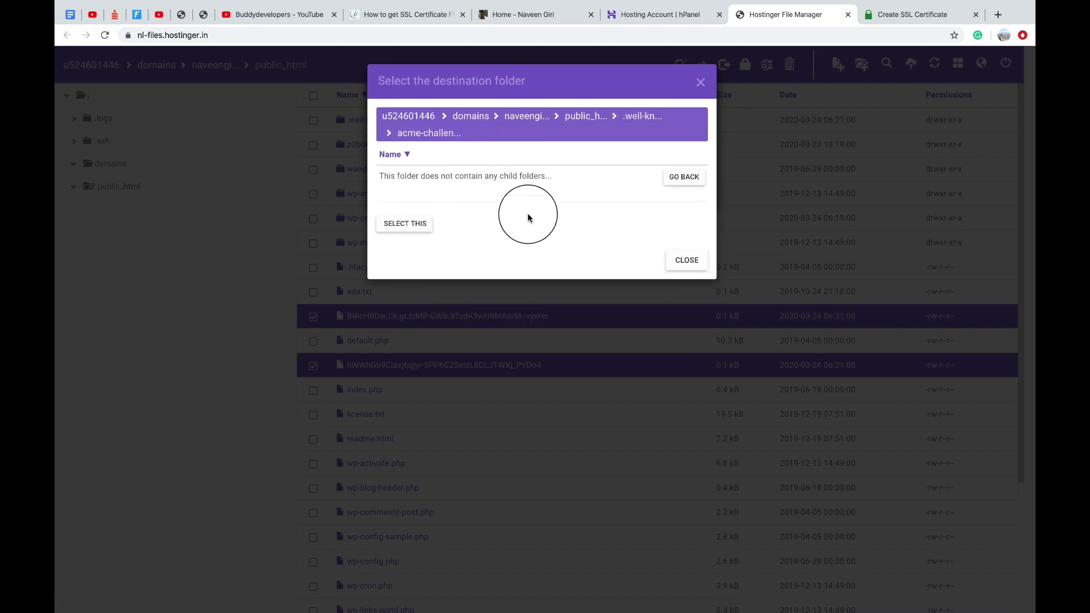
pyautogui.click(390, 230)
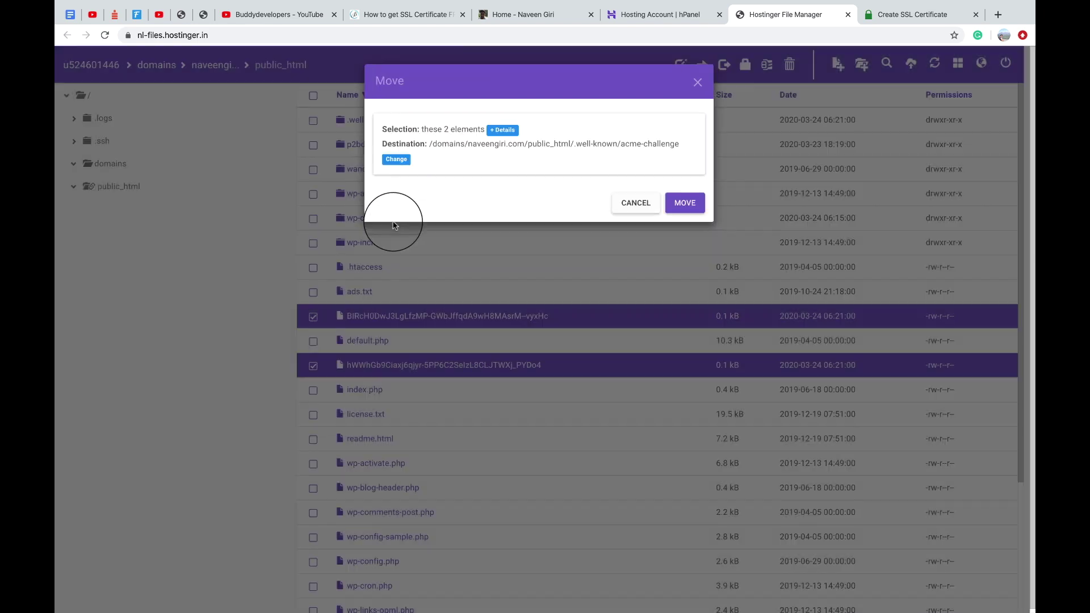
pyautogui.click(691, 204)
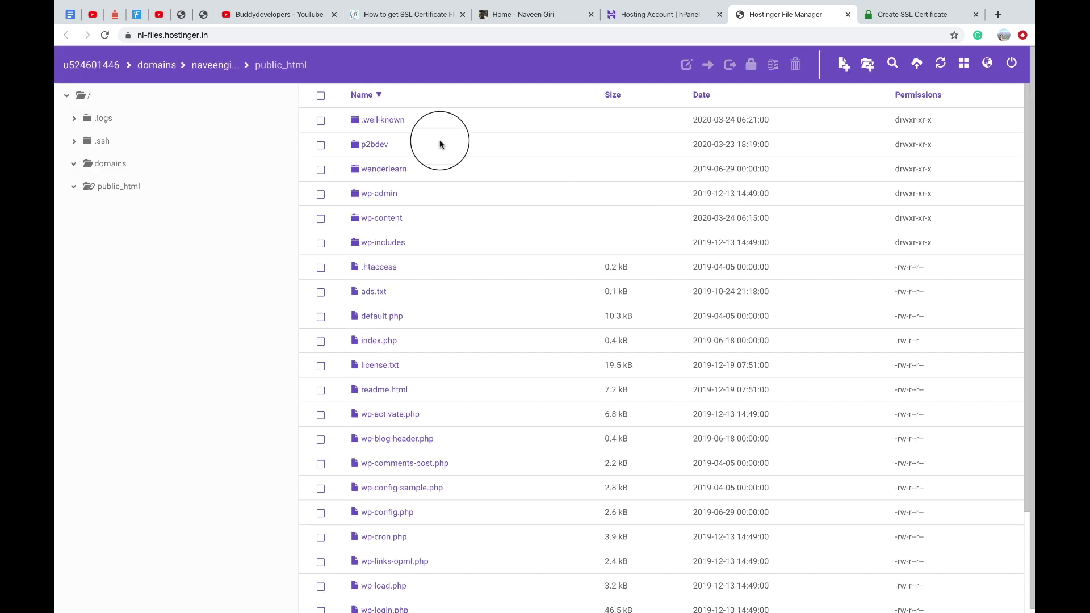
# Confirm the files arrived in acme-challenge and return to the SSL For Free page.
pyautogui.doubleClick(360, 126)
pyautogui.doubleClick(366, 122)
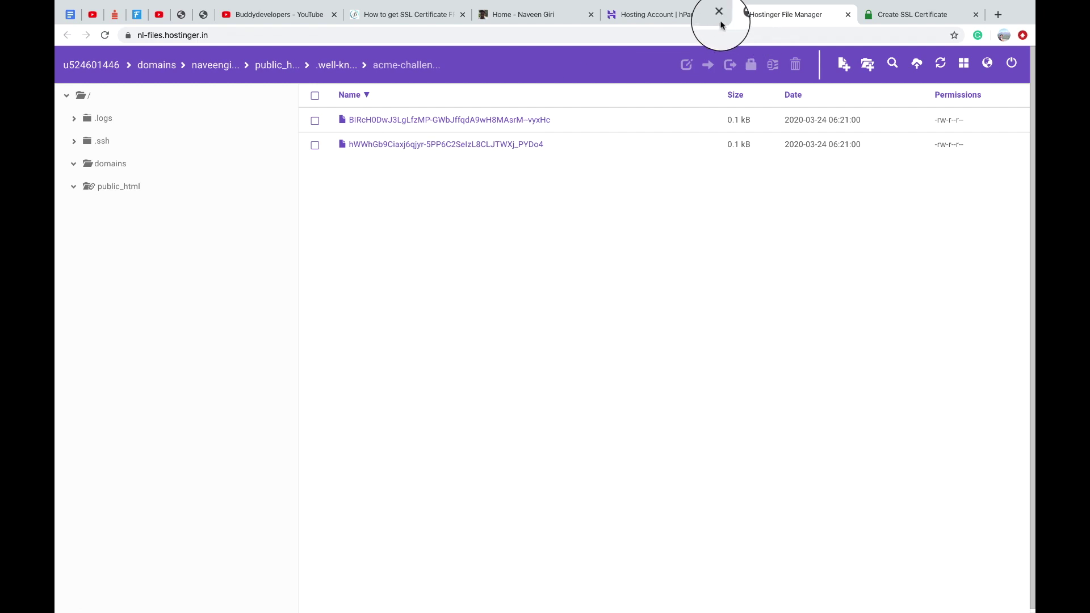
pyautogui.click(662, 13)
pyautogui.click(882, 17)
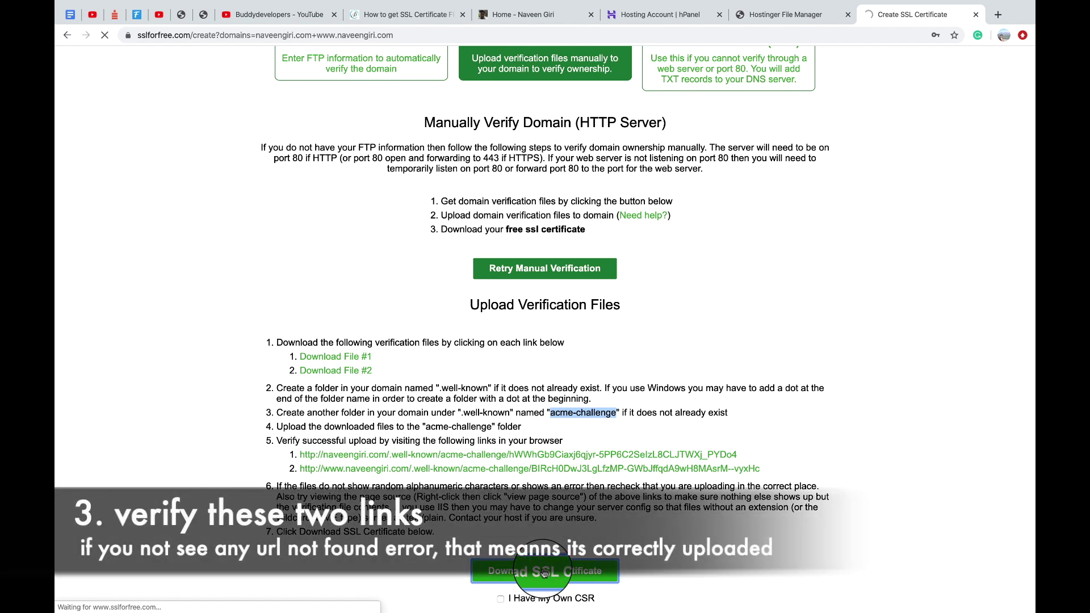
# Open both domain verification links and dismiss the downloads bar so the certificate generates.
pyautogui.click(558, 456)
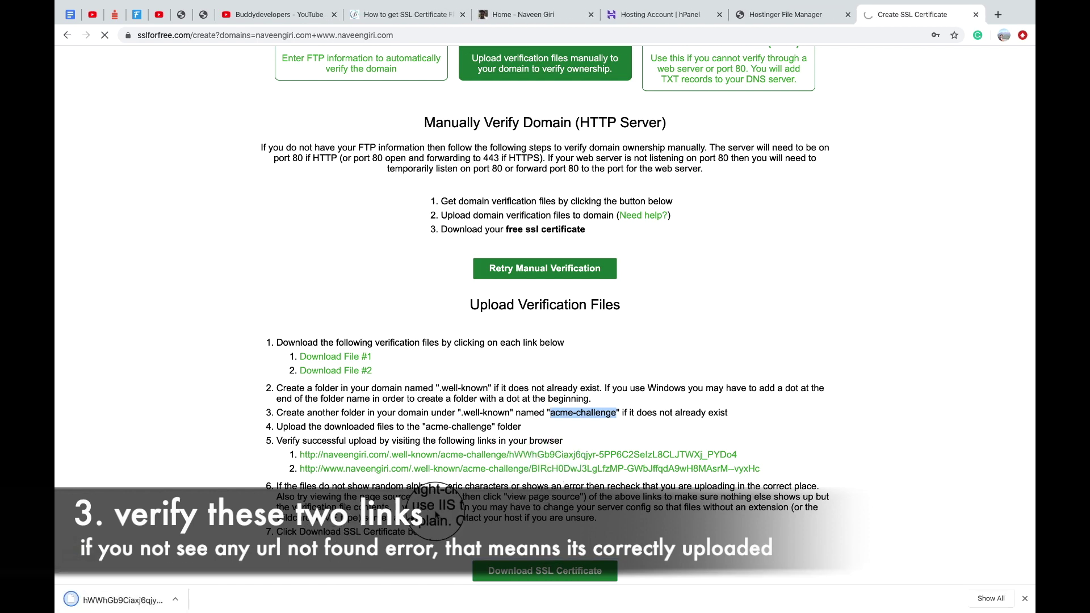
pyautogui.scroll(-1, 511, 472)
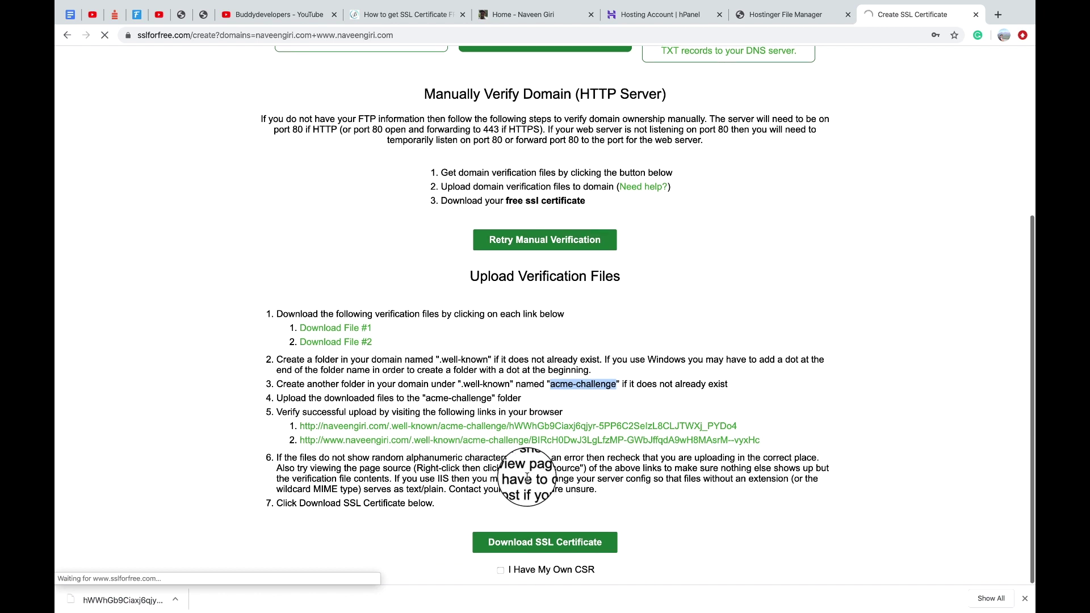
pyautogui.rightClick(526, 441)
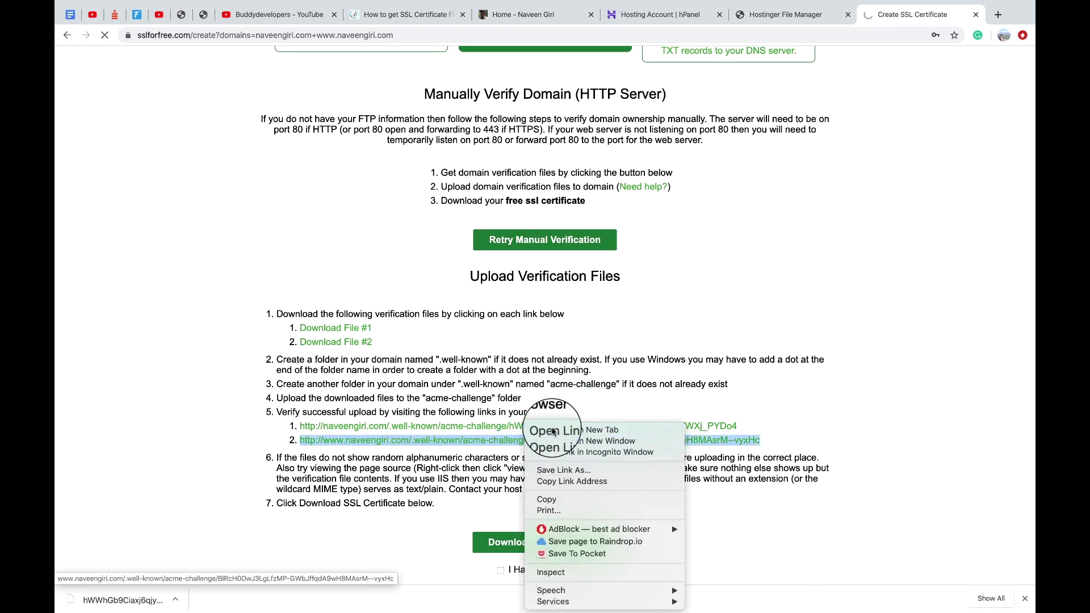
pyautogui.click(554, 432)
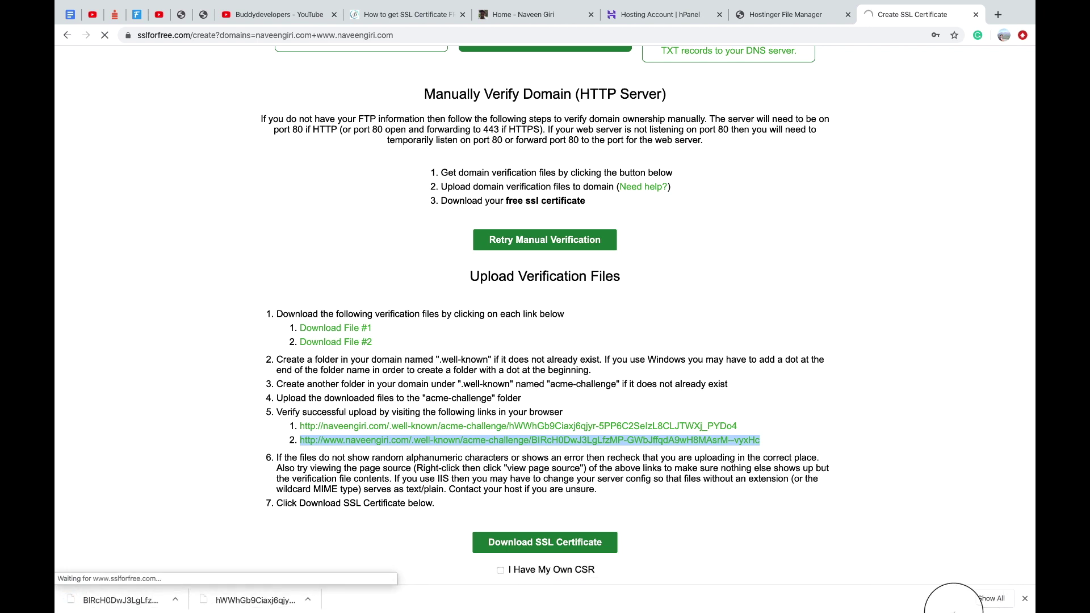
pyautogui.click(1025, 599)
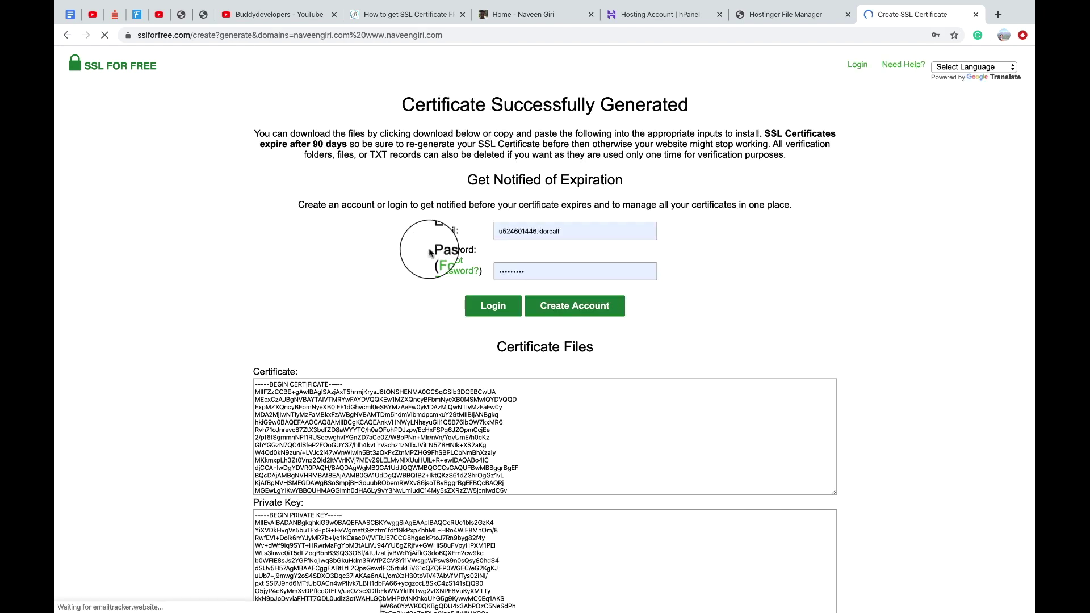
# Fill the SSL For Free email and password fields from the saved autofill suggestions.
pyautogui.scroll(-2, 429, 253)
pyautogui.scroll(-1, 429, 253)
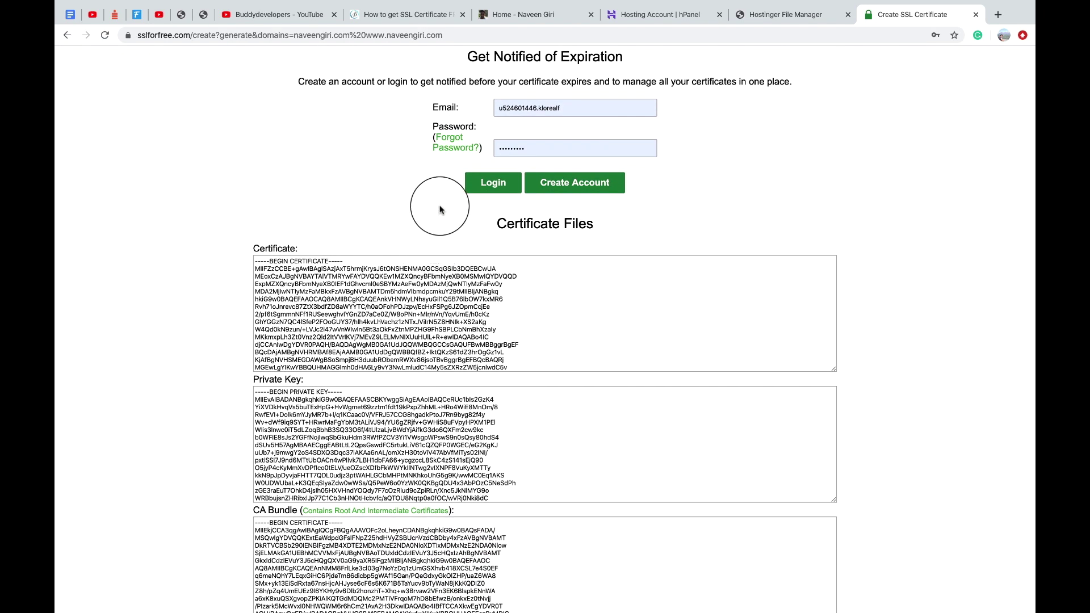
pyautogui.doubleClick(532, 107)
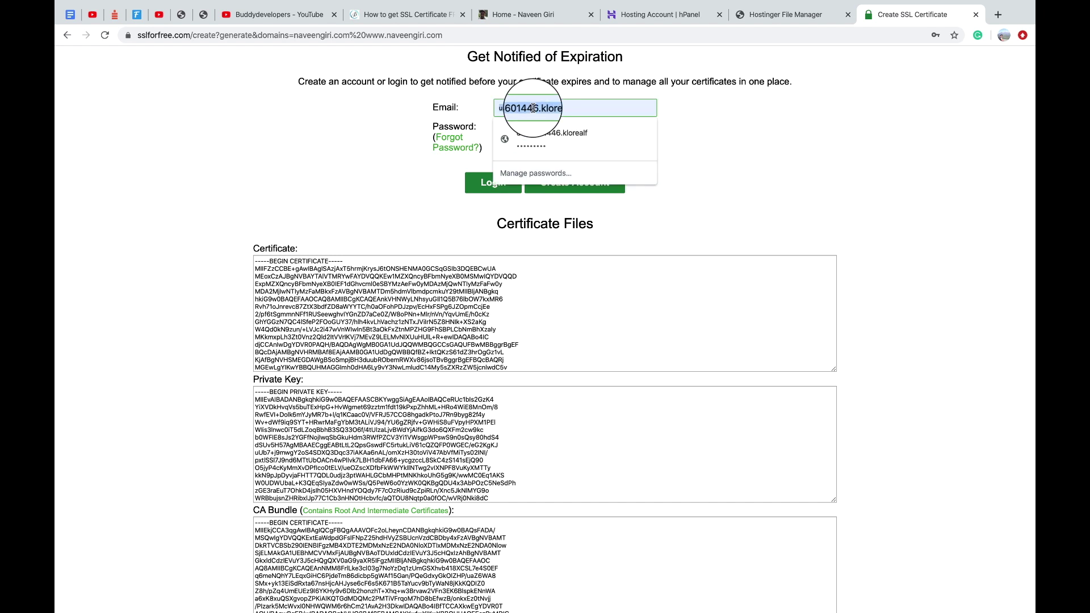
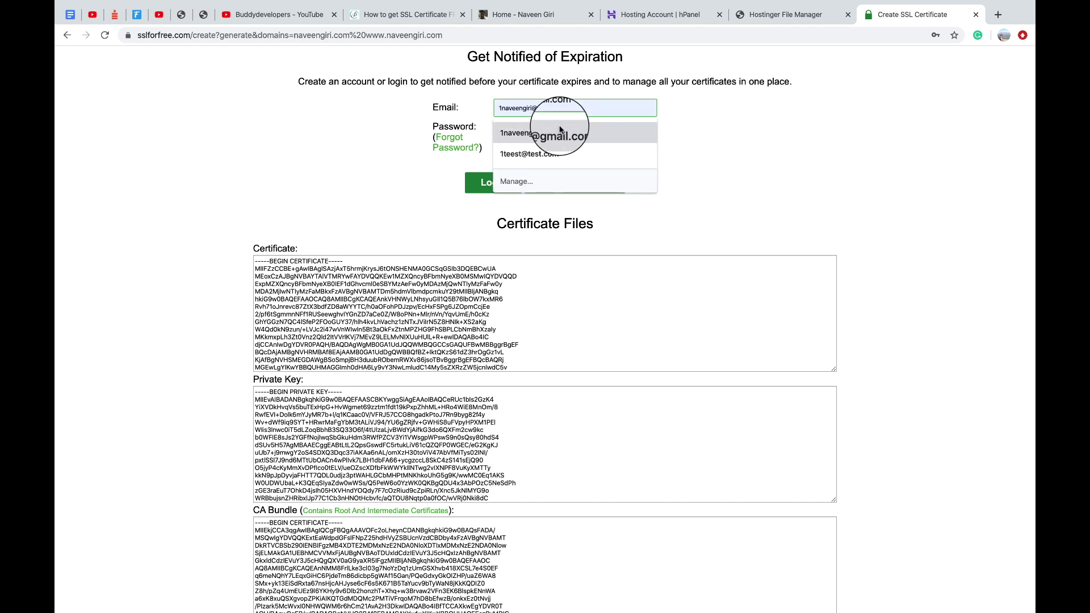
pyautogui.click(545, 132)
pyautogui.doubleClick(556, 146)
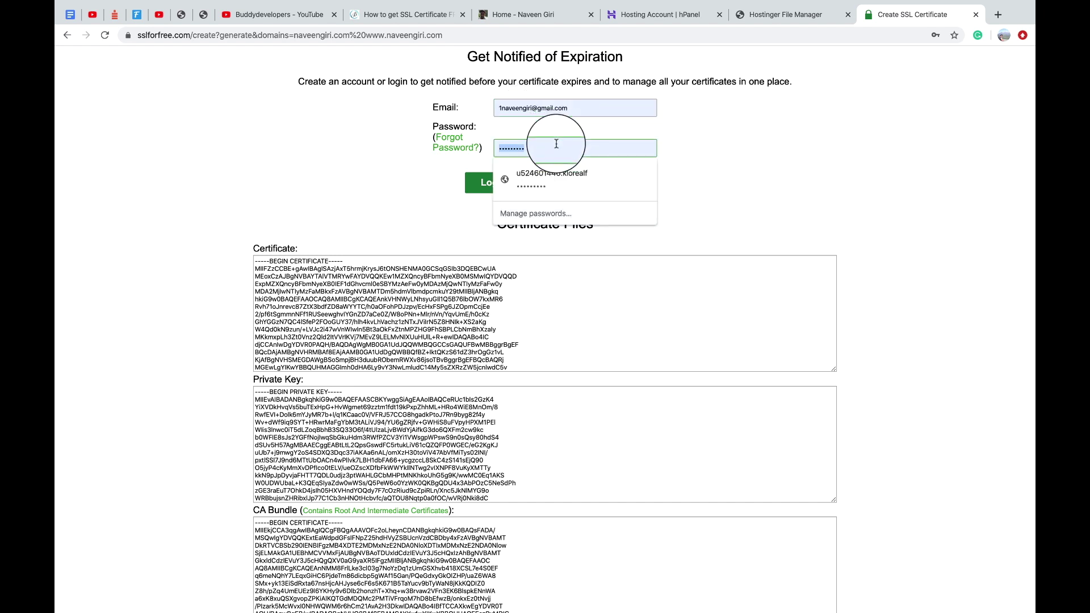
pyautogui.click(730, 95)
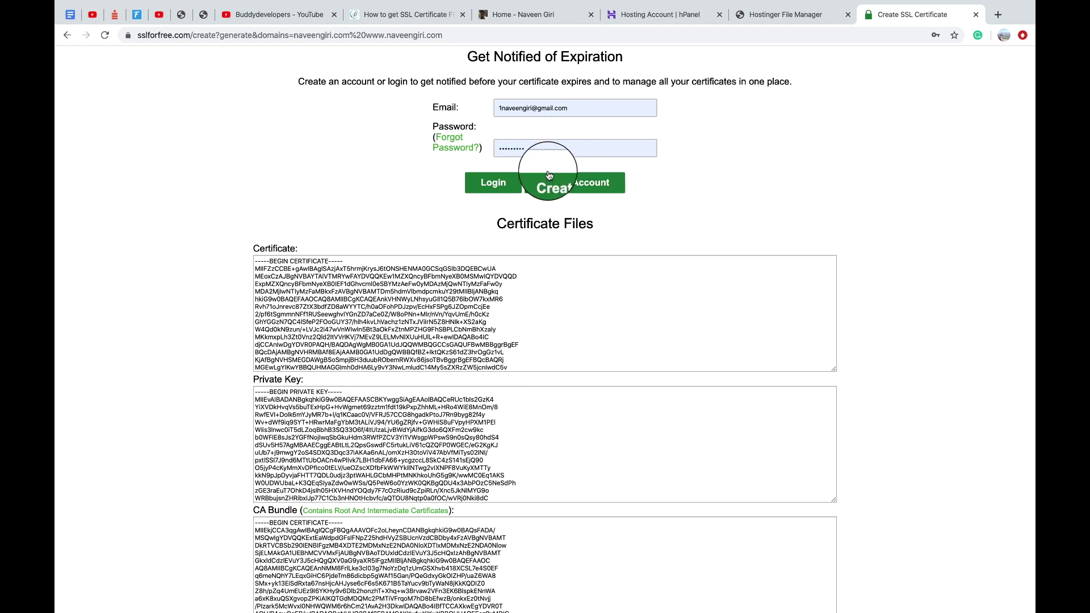
# Copy the generated certificate text and switch to the Hostinger hPanel tab.
pyautogui.click(382, 315)
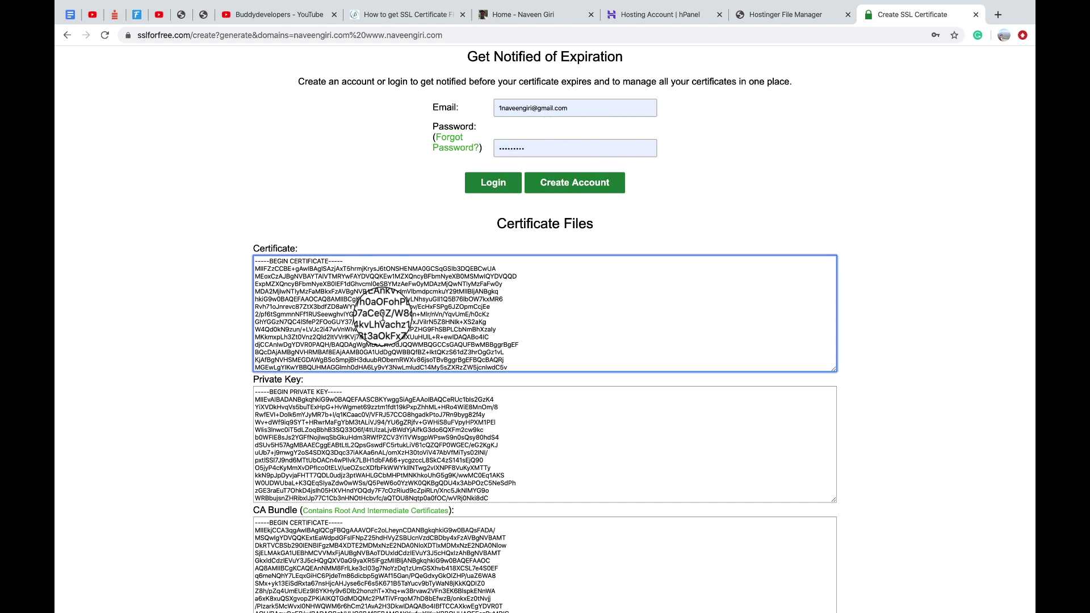
pyautogui.hotkey('ctrl', 'a')
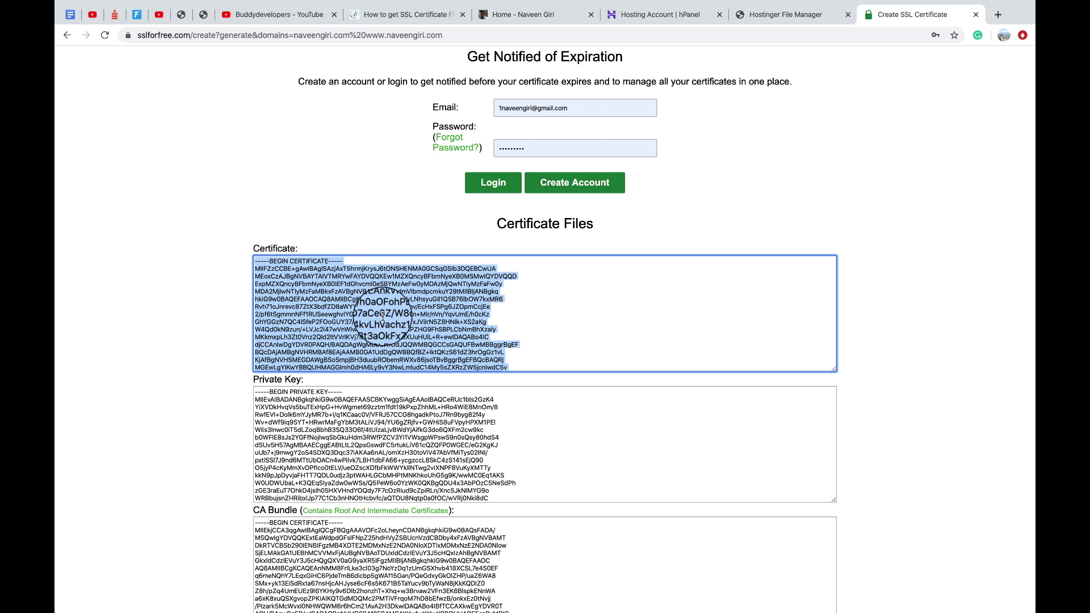
pyautogui.click(661, 11)
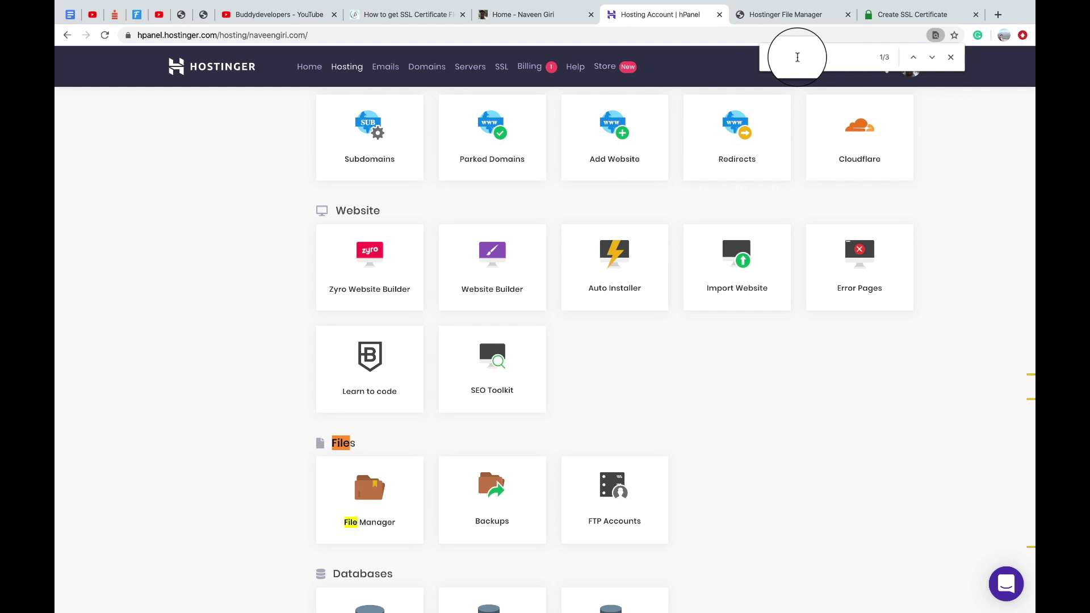
# Find the SSL section in hPanel, choose naveengiri.com, and paste the certificate.
pyautogui.click(951, 57)
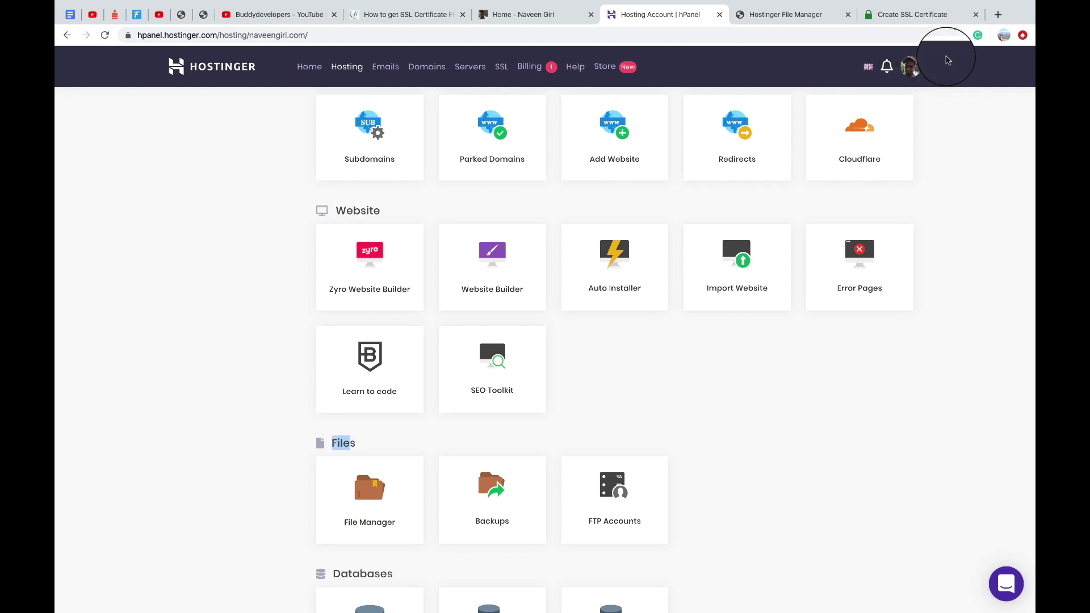
pyautogui.scroll(7, 874, 186)
pyautogui.hotkey('ctrl', 'f')
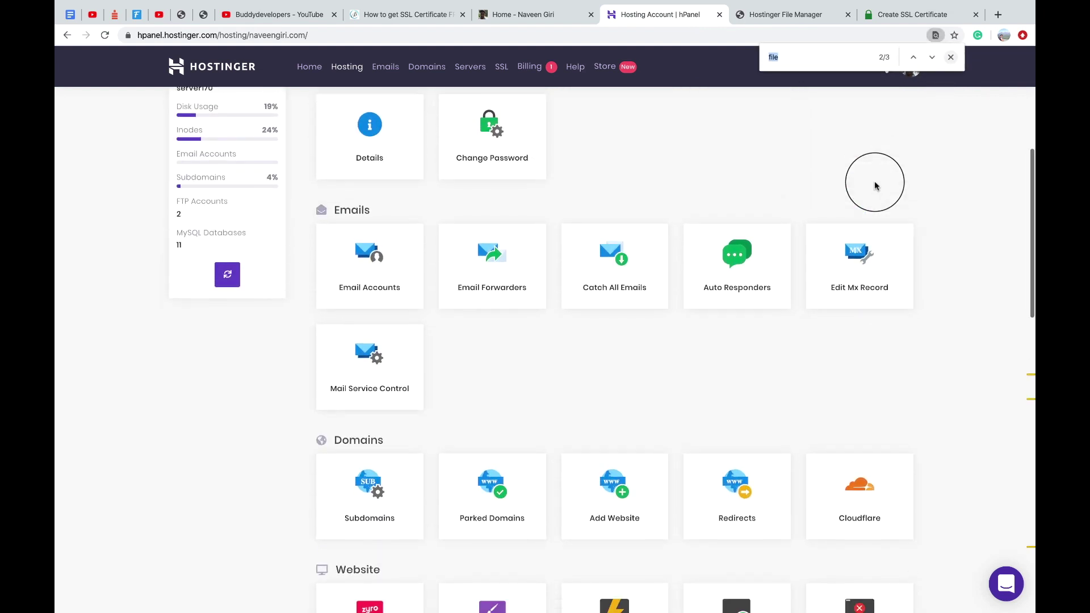
pyautogui.write('SSL')
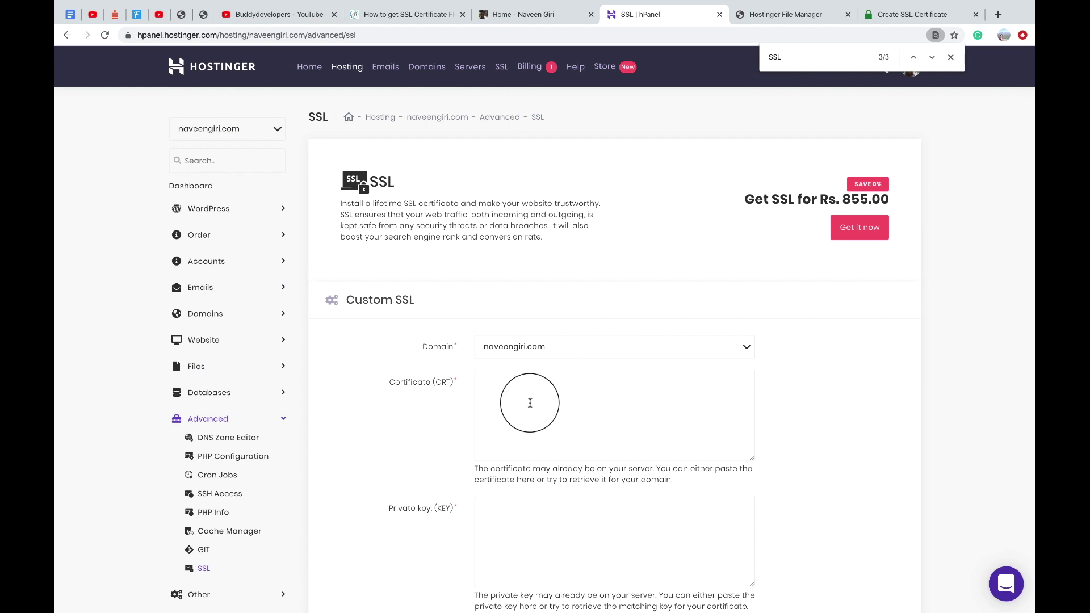
pyautogui.click(949, 56)
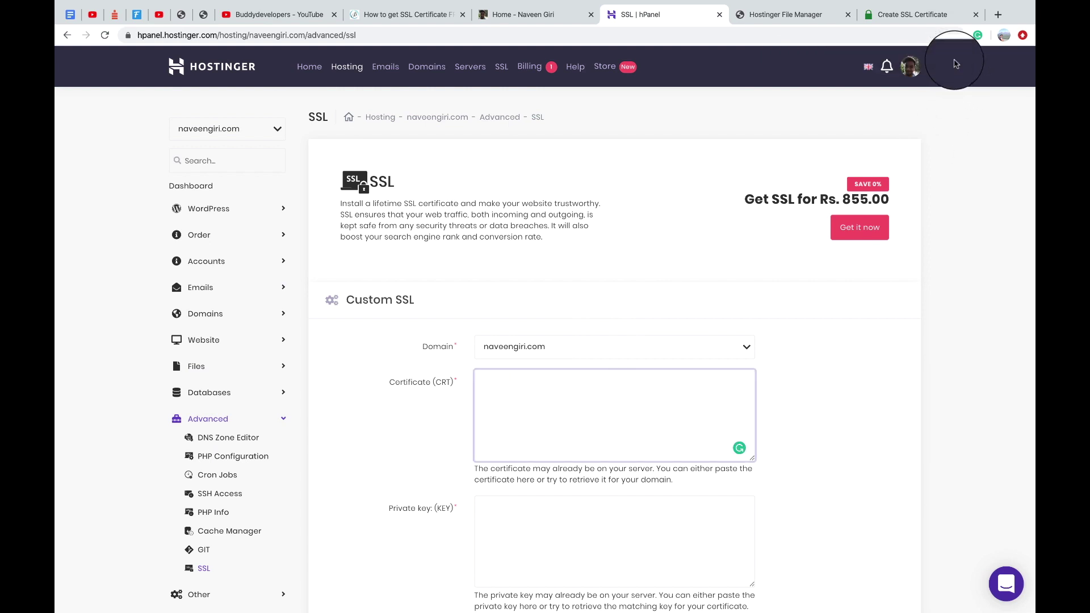
pyautogui.click(577, 348)
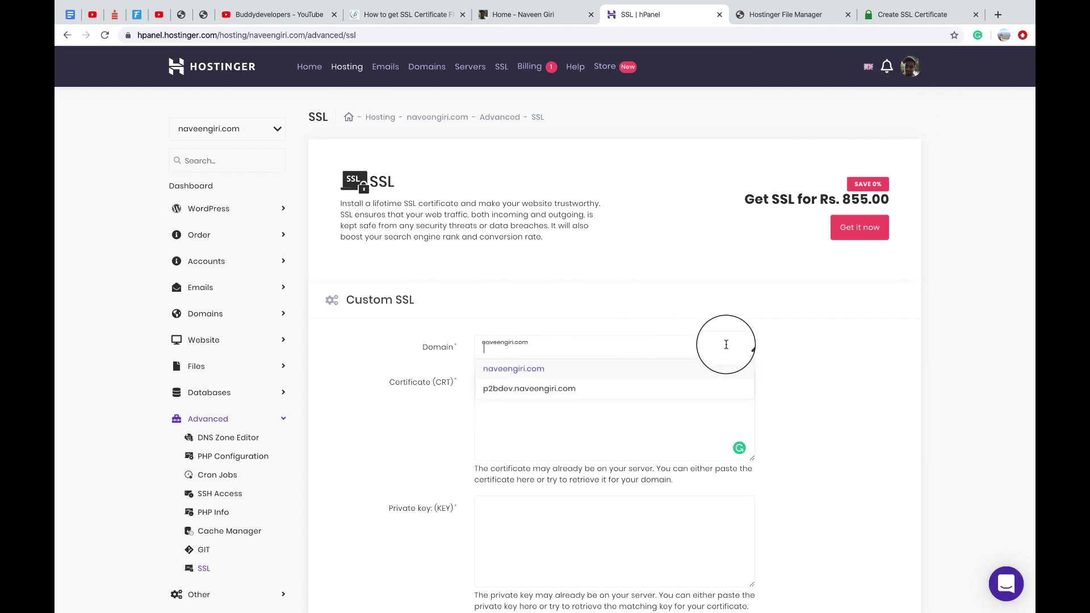
pyautogui.click(715, 375)
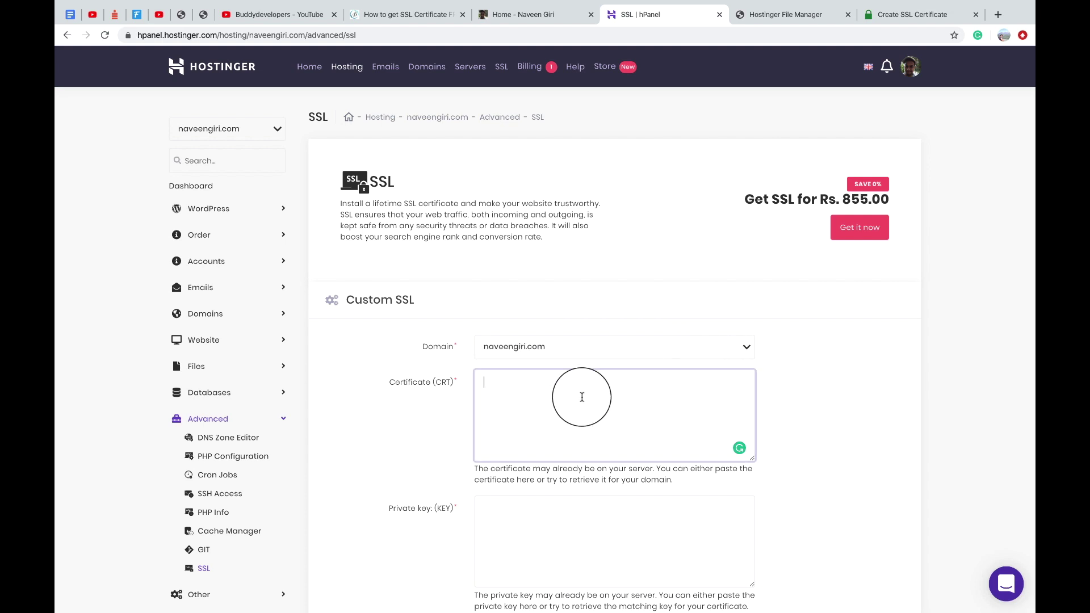
pyautogui.hotkey('ctrl', 'v')
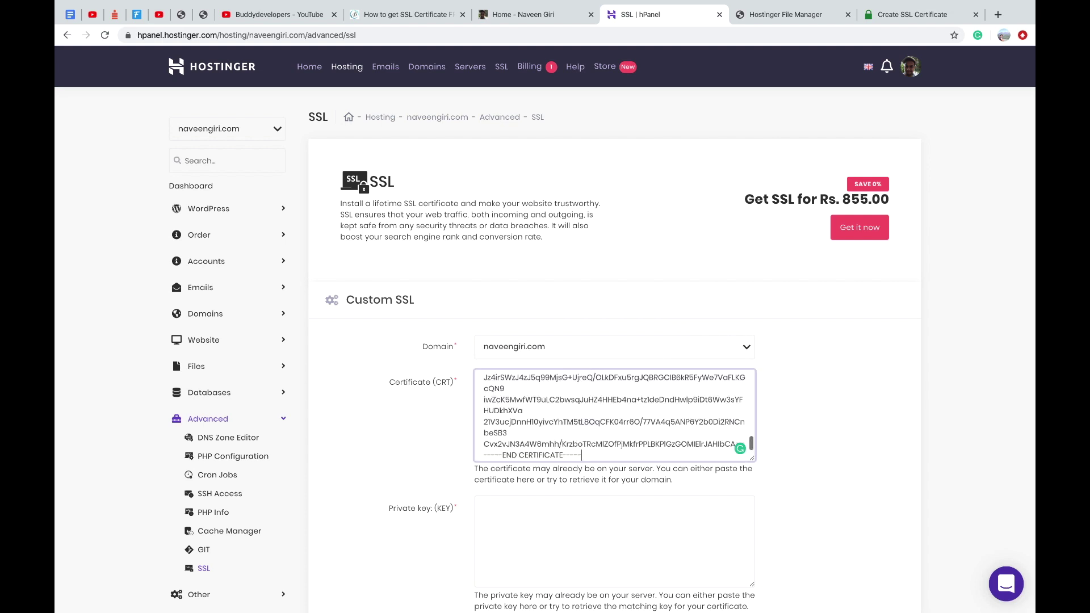
# Copy the private key from SSL For Free and paste it into the hPanel form.
pyautogui.click(653, 504)
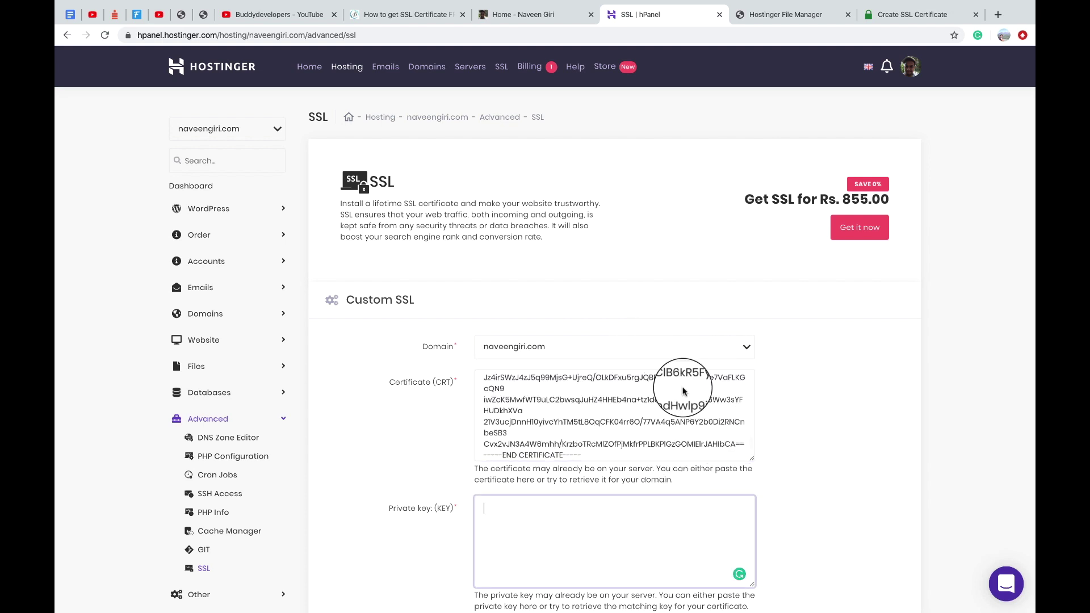
pyautogui.click(908, 15)
pyautogui.scroll(-5, 488, 406)
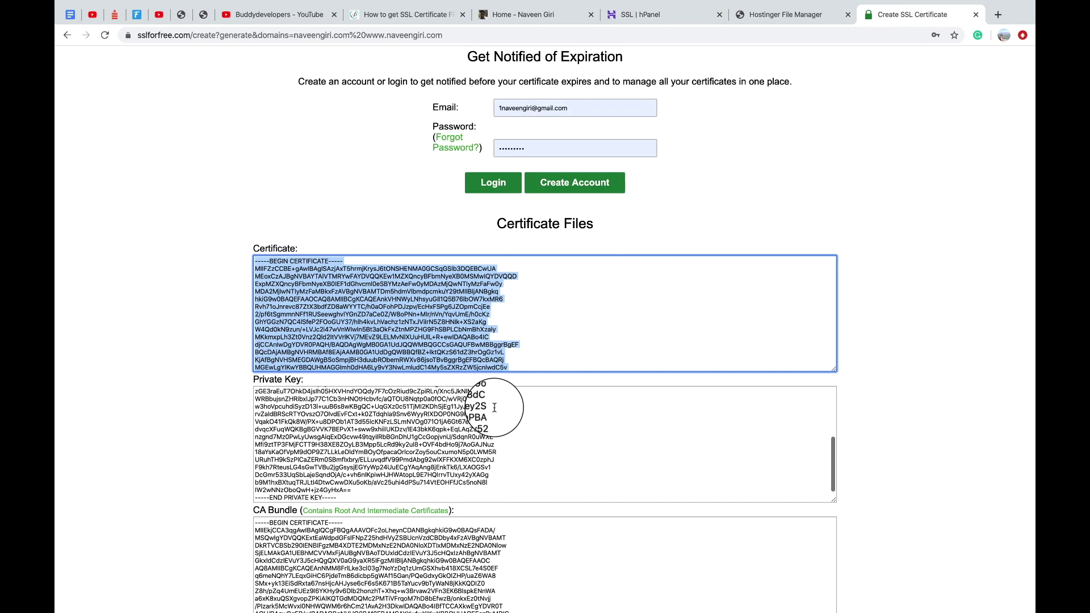
pyautogui.click(441, 437)
pyautogui.hotkey('ctrl', 'a')
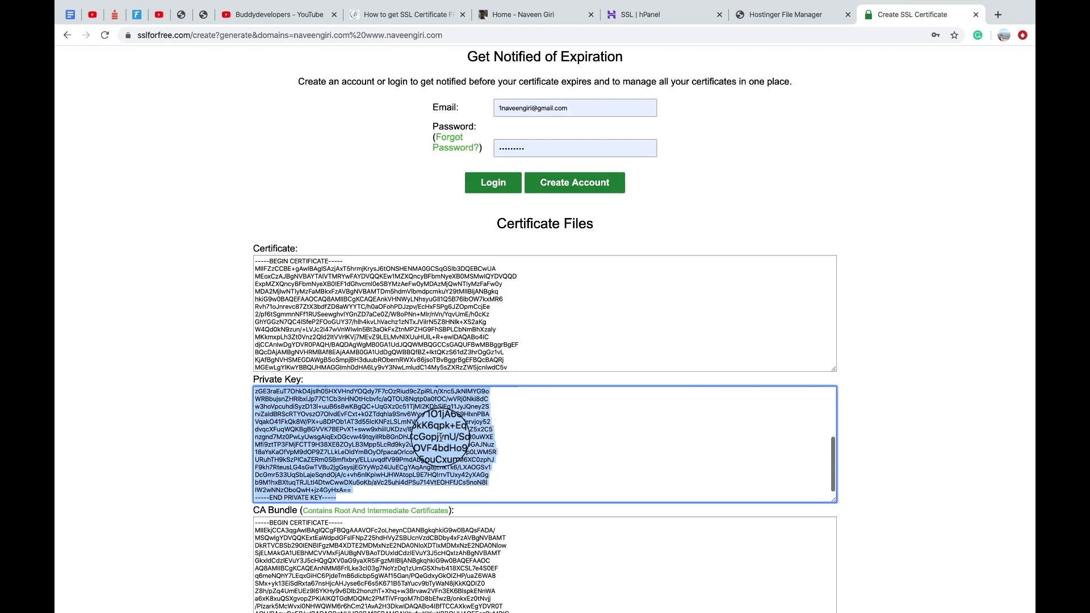
pyautogui.click(795, 14)
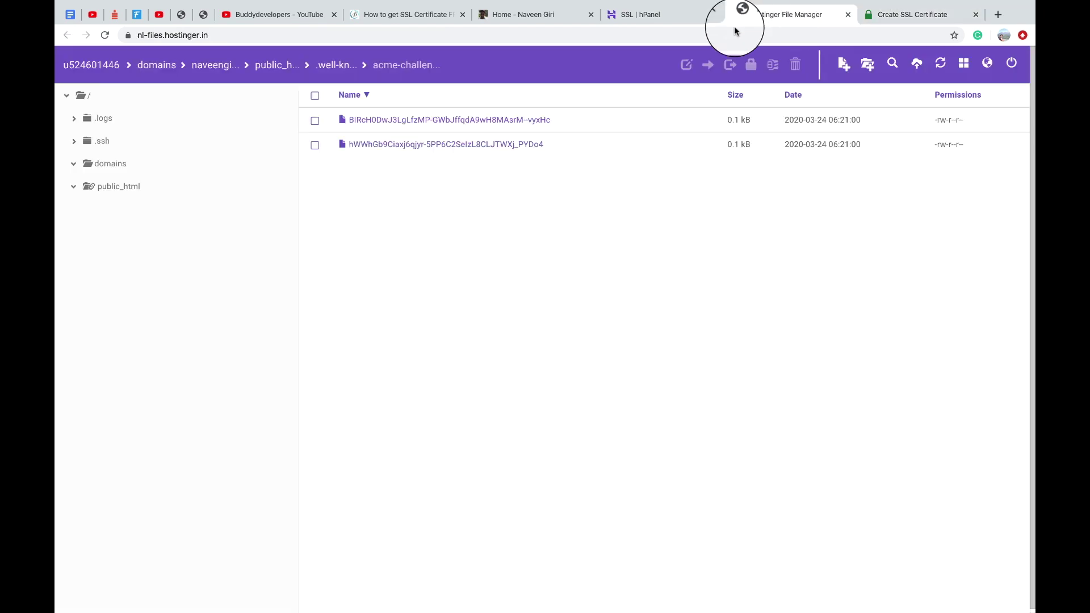
pyautogui.click(675, 14)
pyautogui.click(600, 505)
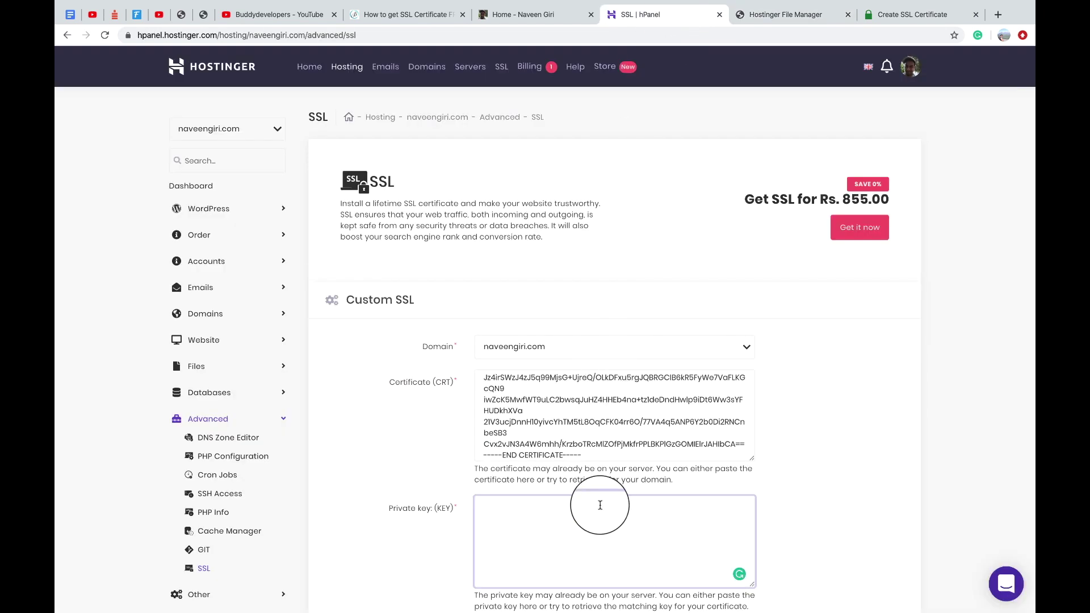
pyautogui.hotkey('ctrl', 'v')
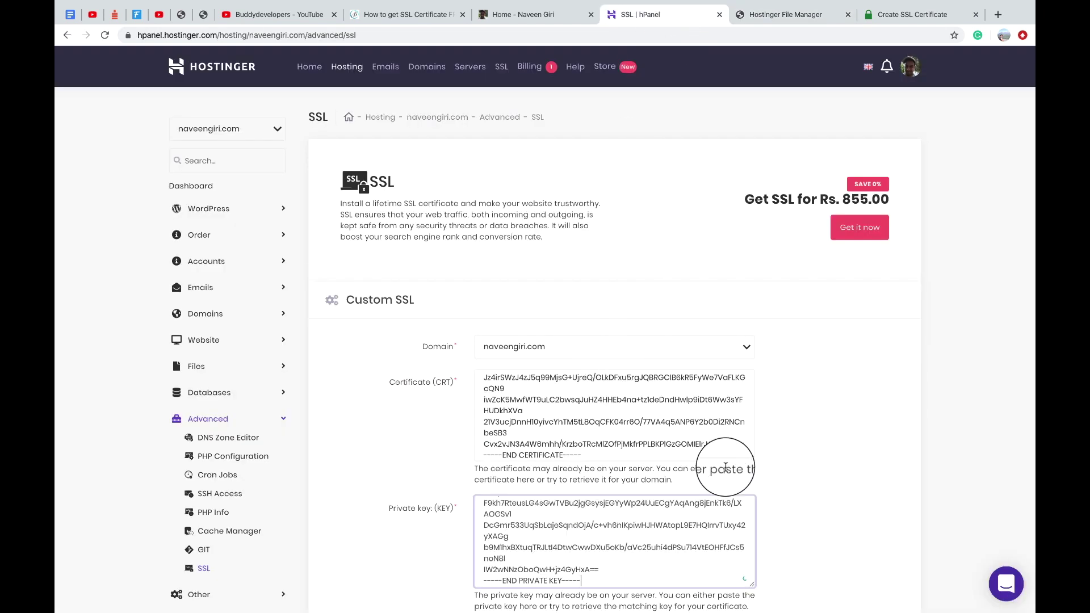
# Copy the CA bundle into the hPanel form and install the custom SSL certificate.
pyautogui.click(848, 15)
pyautogui.click(838, 15)
pyautogui.scroll(-2, 657, 432)
pyautogui.scroll(-1, 645, 412)
pyautogui.click(415, 373)
pyautogui.hotkey('ctrl', 'a')
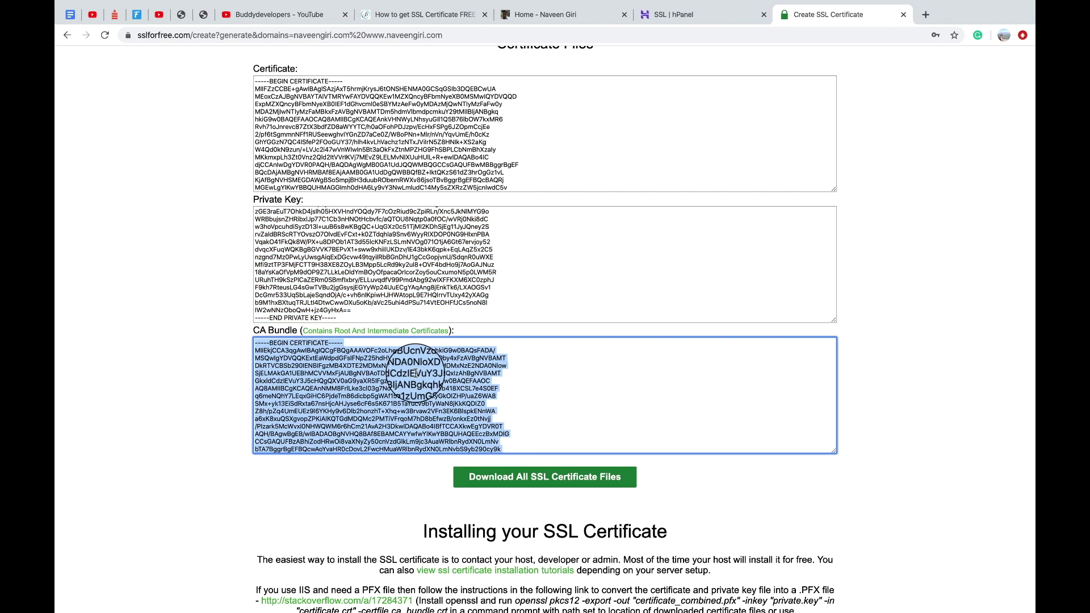
pyautogui.click(699, 16)
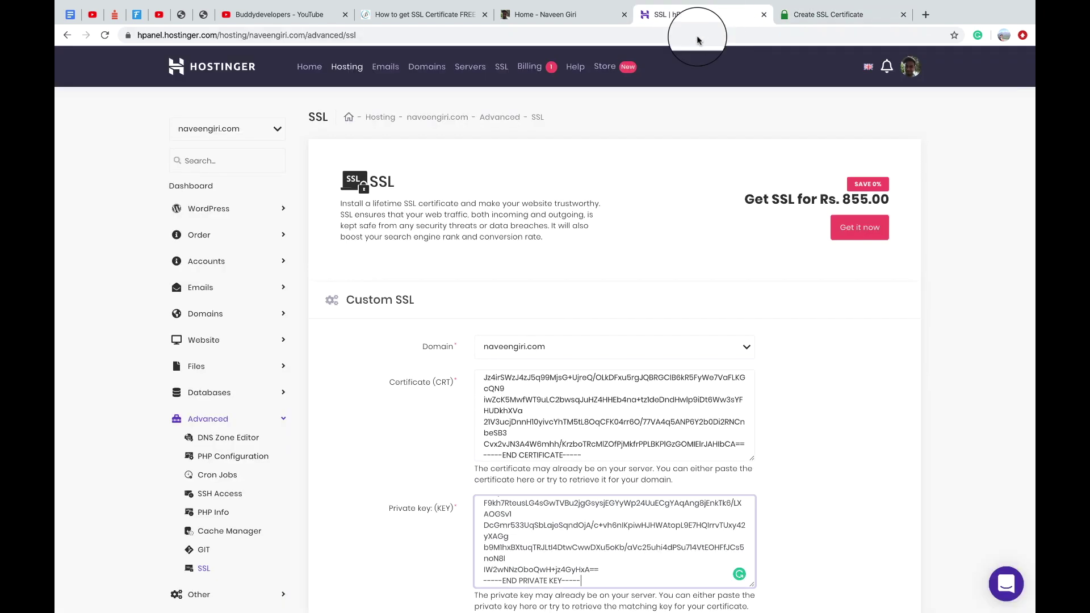
pyautogui.scroll(-5, 565, 510)
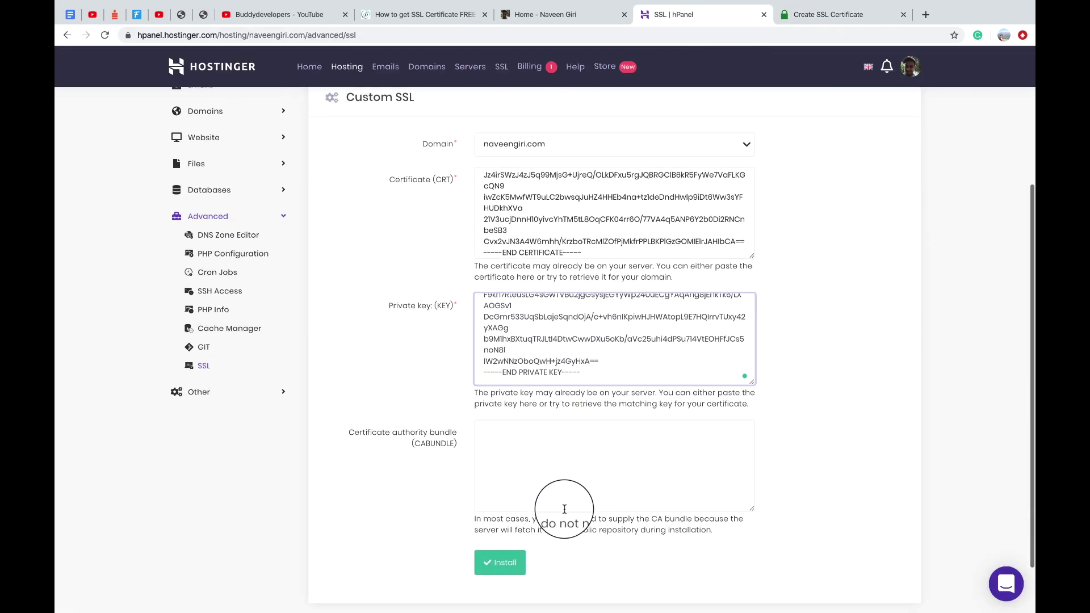
pyautogui.click(567, 447)
pyautogui.hotkey('ctrl', 'v')
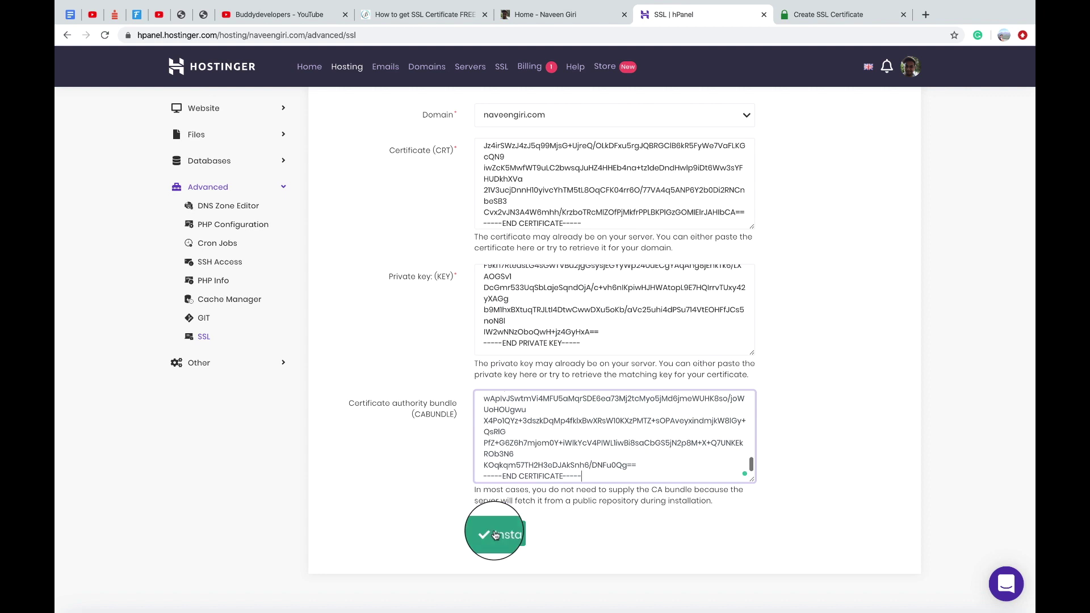
pyautogui.click(495, 534)
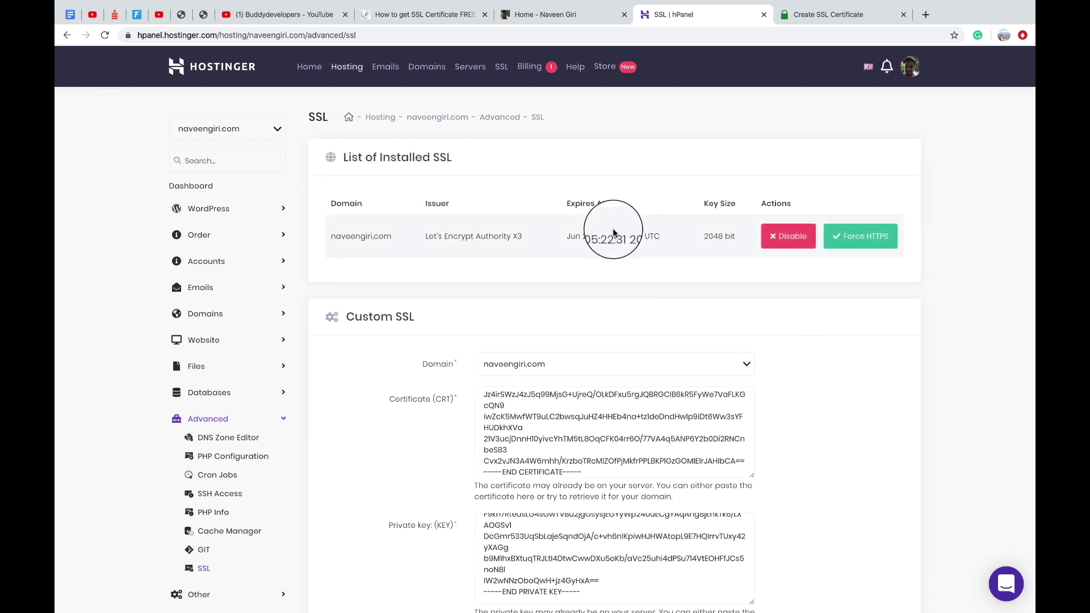
# Enable Force HTTPS on naveengiri.com's installed Let's Encrypt certificate and switch to the site homepage.
pyautogui.click(858, 241)
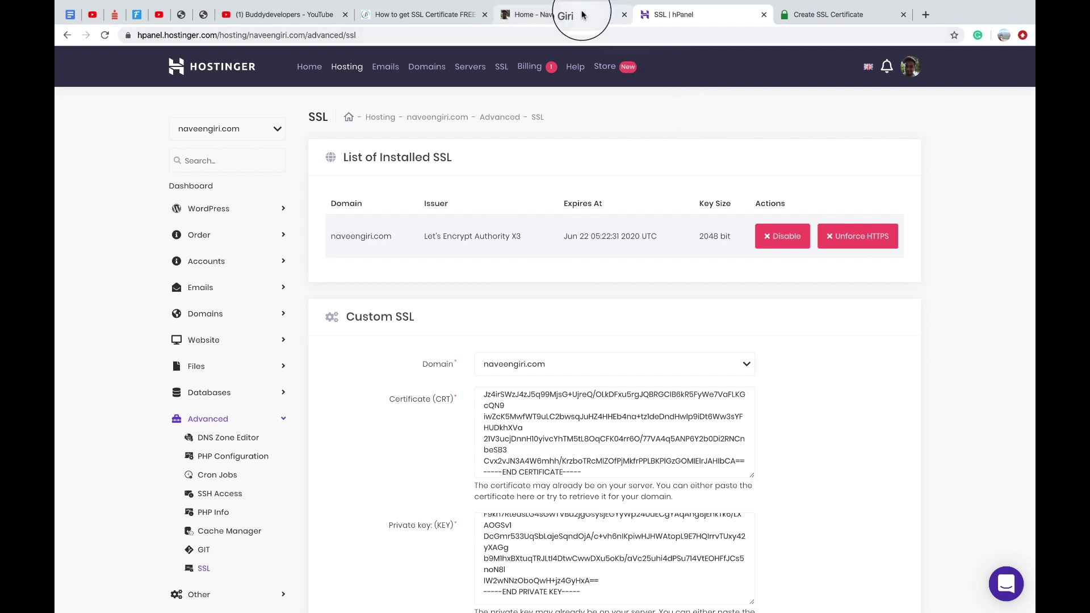
pyautogui.click(559, 14)
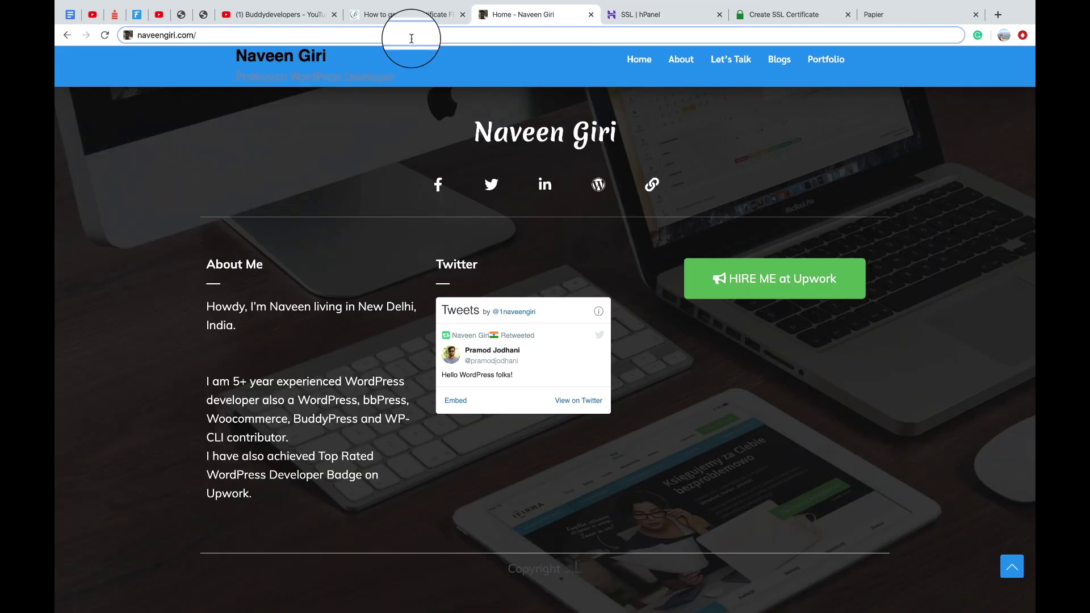
pyautogui.press('Return')
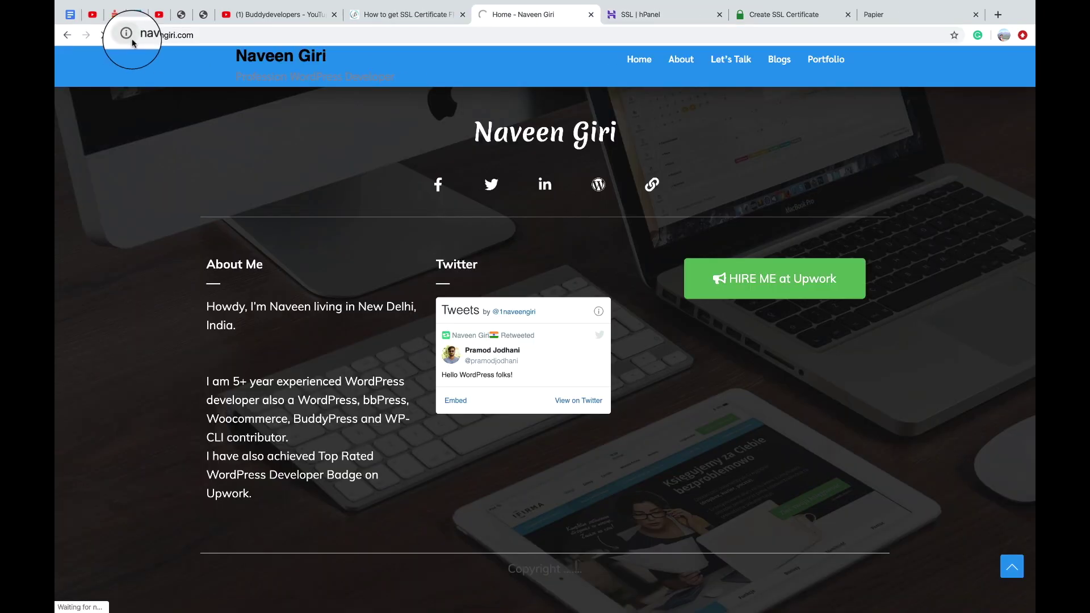
pyautogui.click(128, 36)
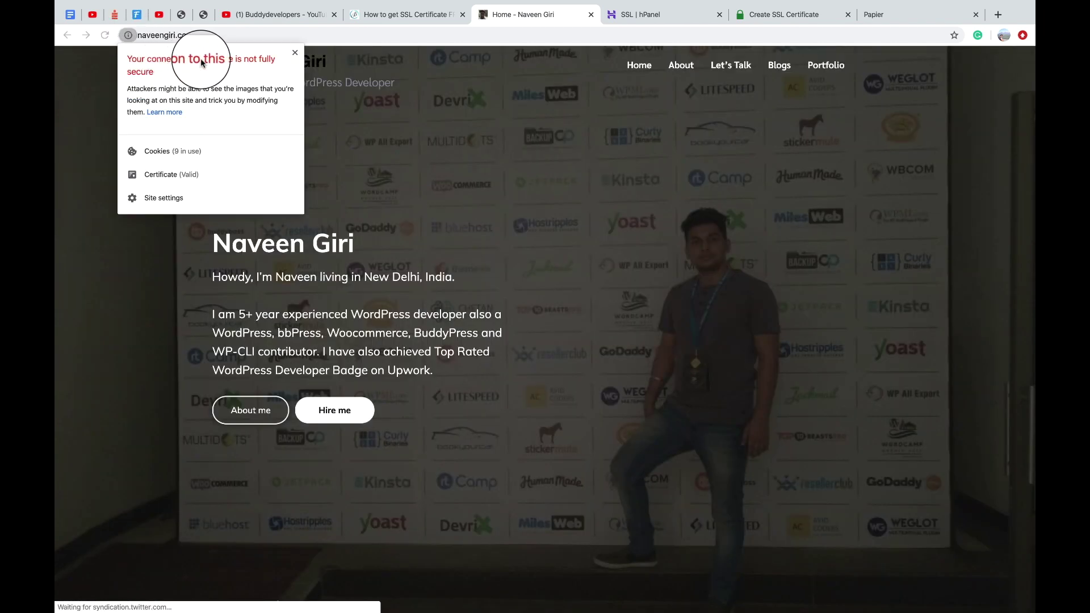
pyautogui.click(128, 36)
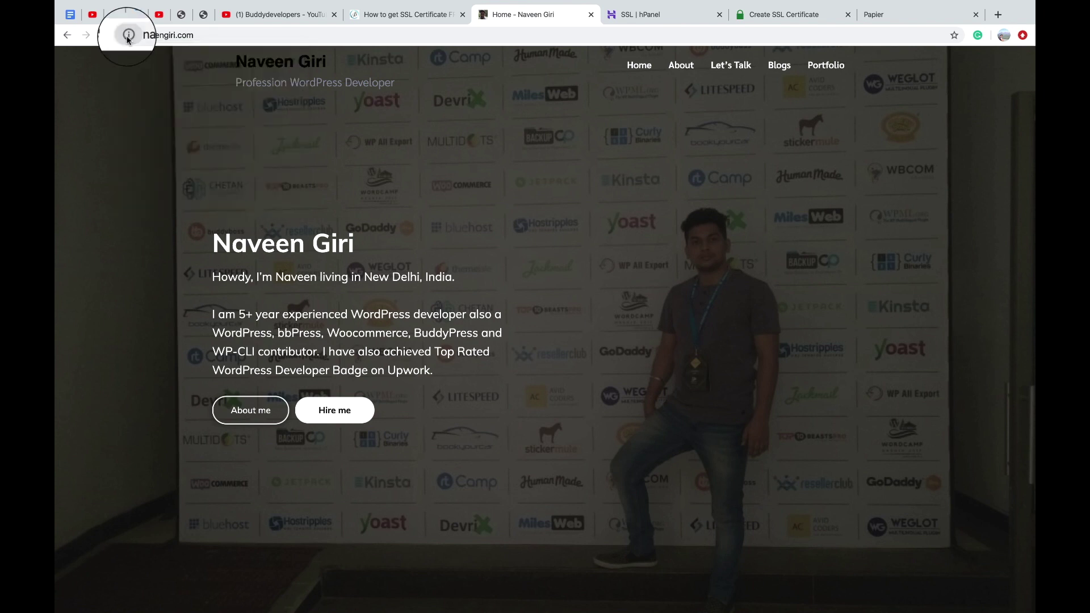
pyautogui.click(104, 36)
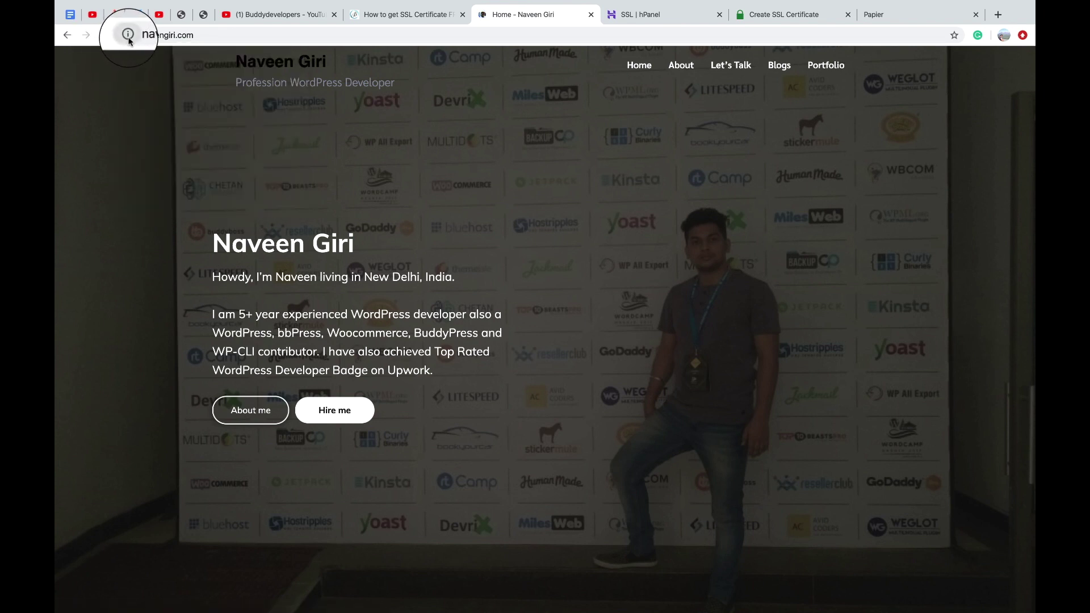
pyautogui.rightClick(550, 109)
pyautogui.click(585, 288)
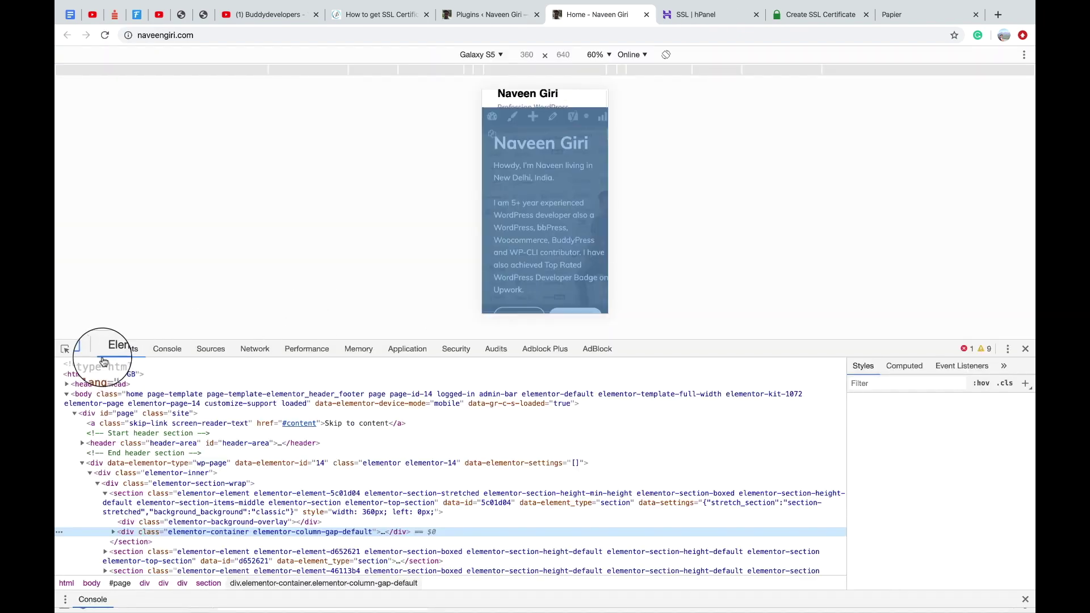
pyautogui.click(84, 349)
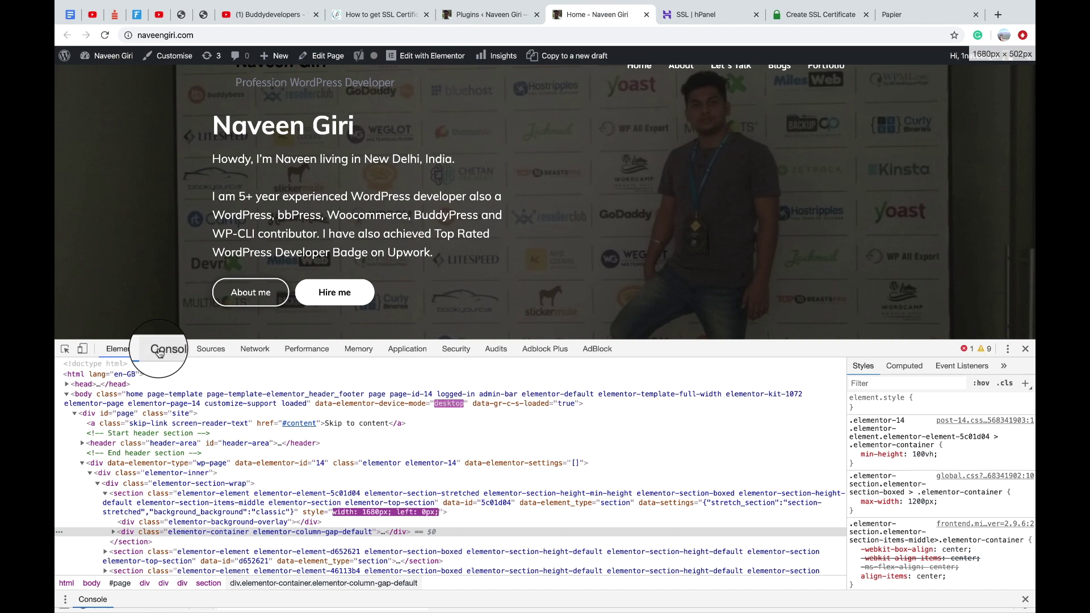
pyautogui.click(167, 349)
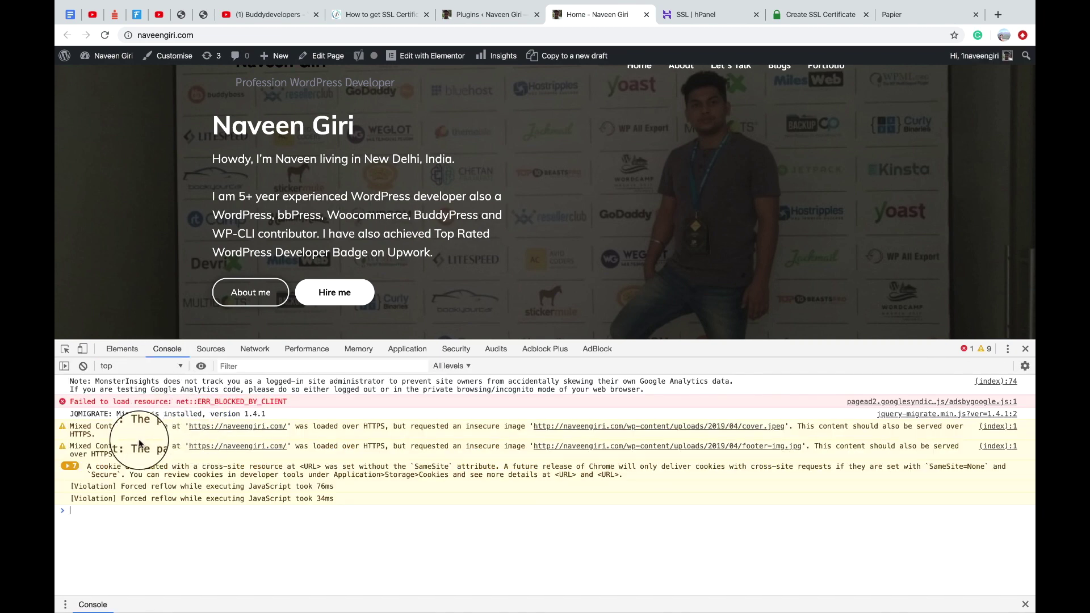
pyautogui.doubleClick(79, 426)
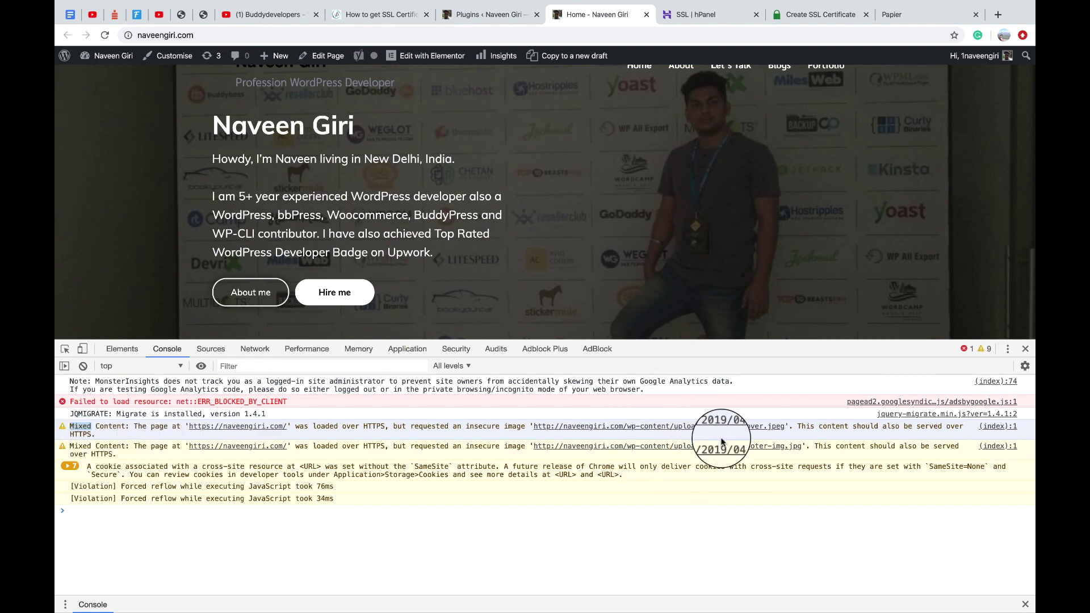
pyautogui.click(1029, 349)
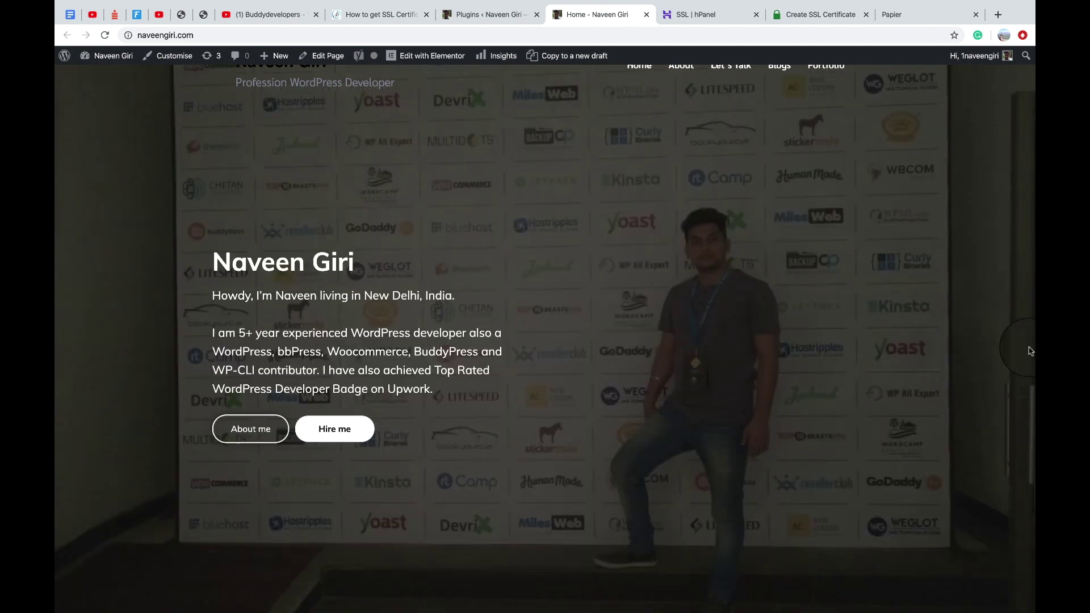
pyautogui.middleClick(498, 26)
pyautogui.press('super+r')
pyautogui.click(207, 34)
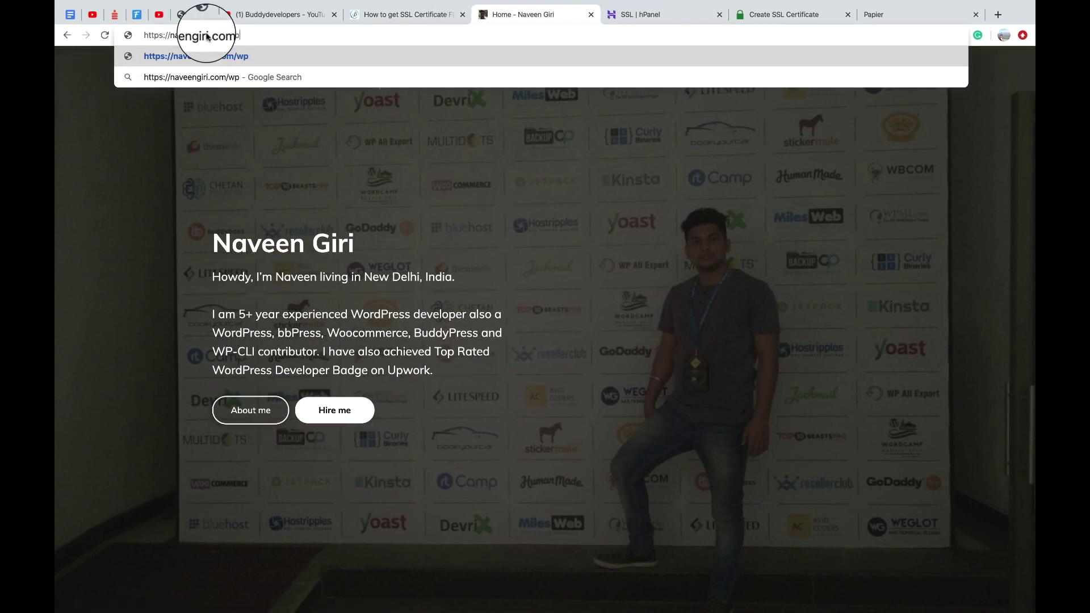
pyautogui.press('Return')
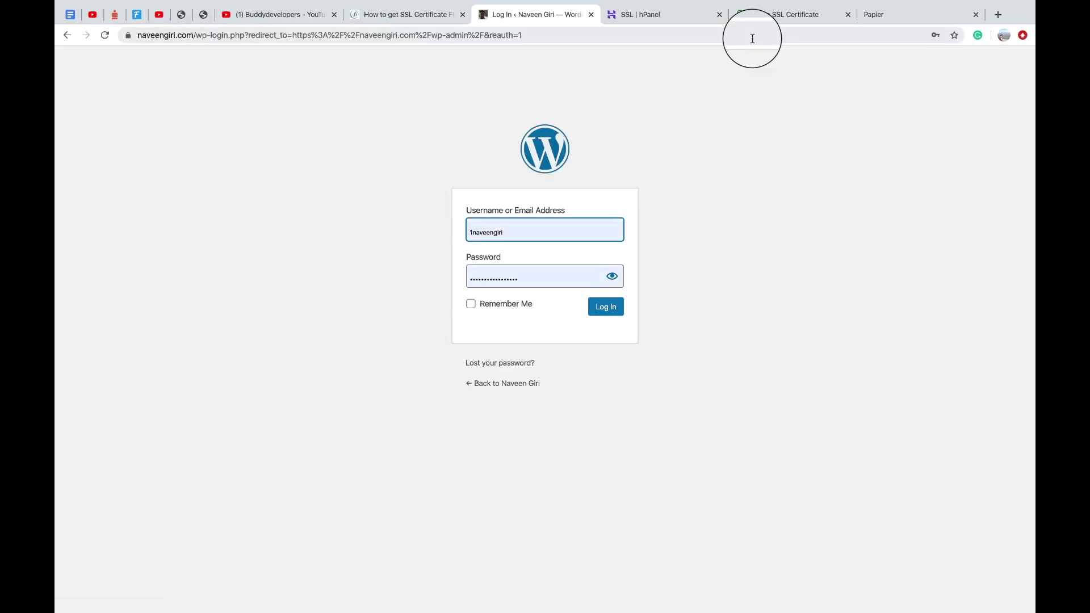
pyautogui.click(127, 36)
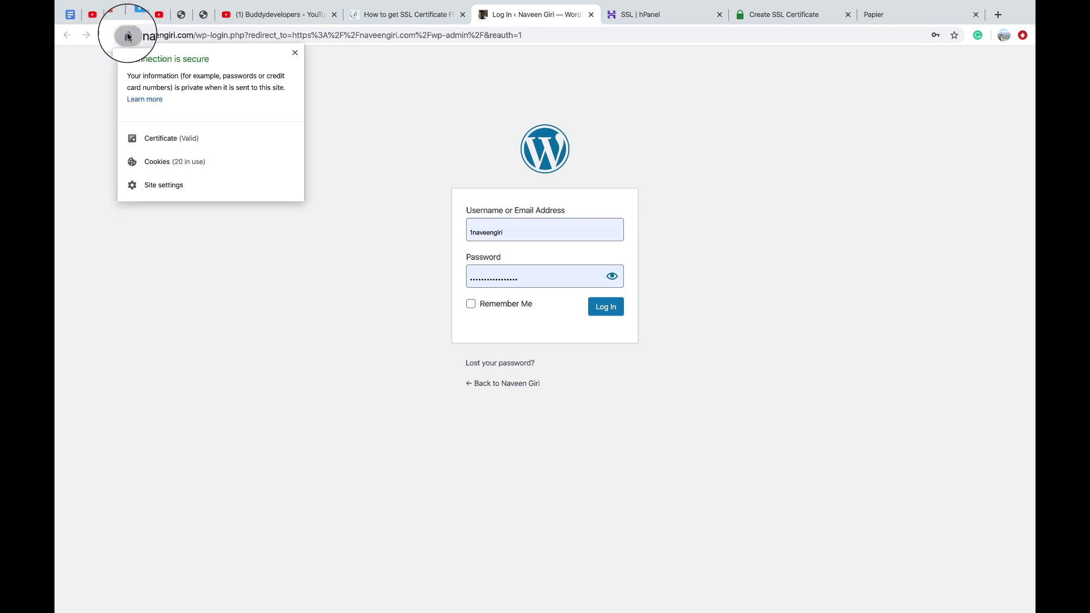
pyautogui.click(406, 142)
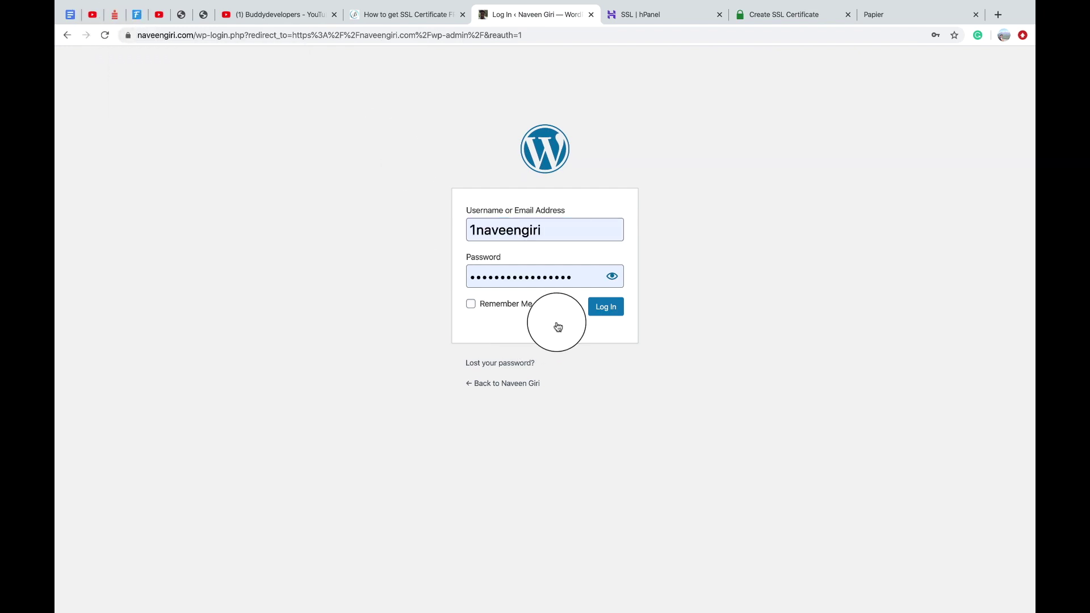
pyautogui.click(608, 310)
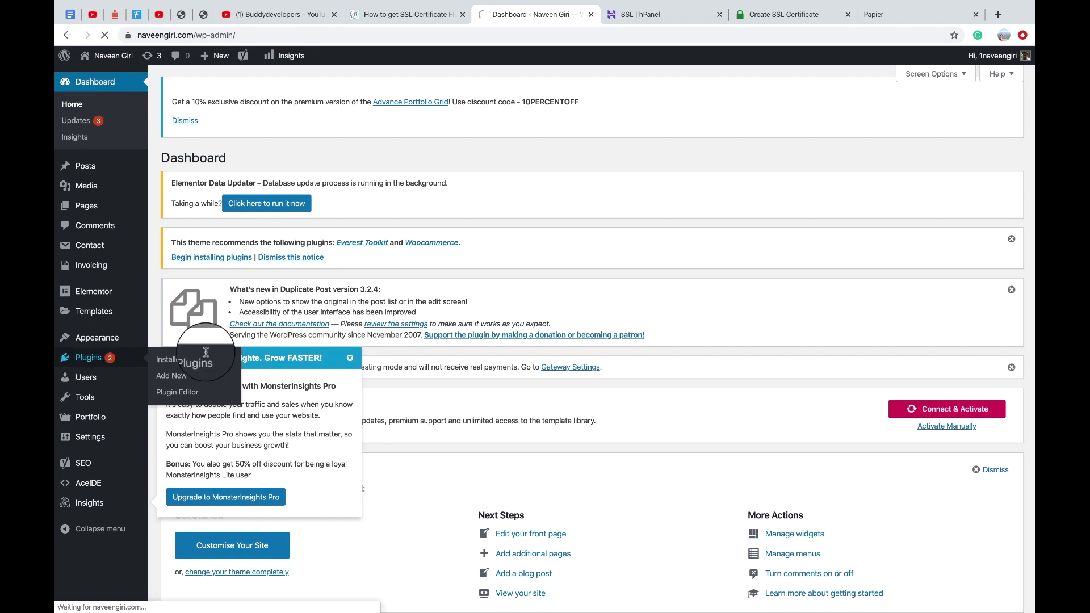
pyautogui.click(350, 358)
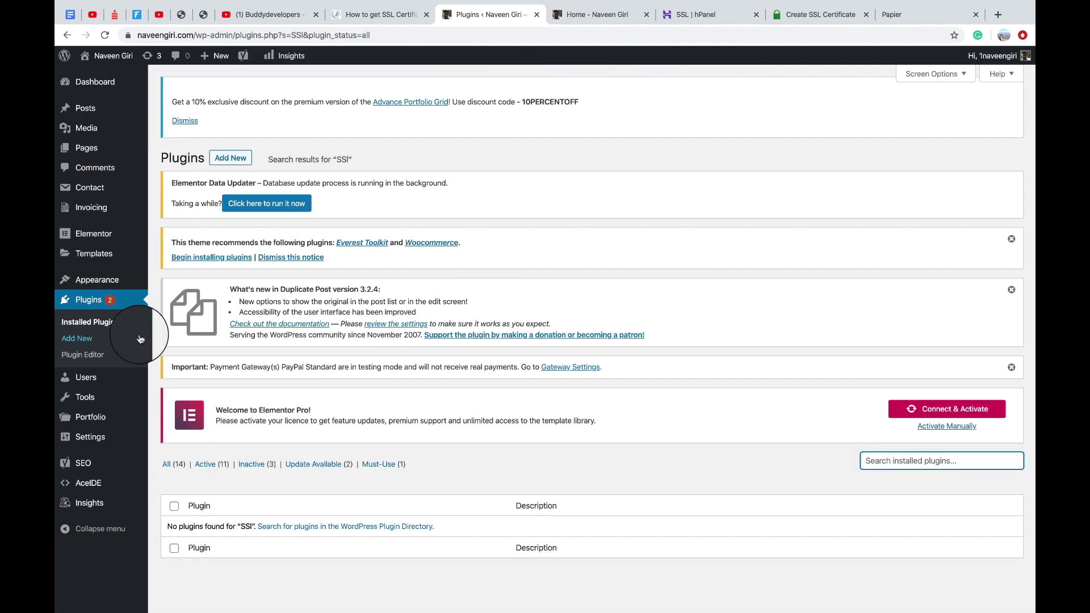
# Search Add New Plugins for 'Really Simple SSL', install it, and activate it.
pyautogui.click(82, 339)
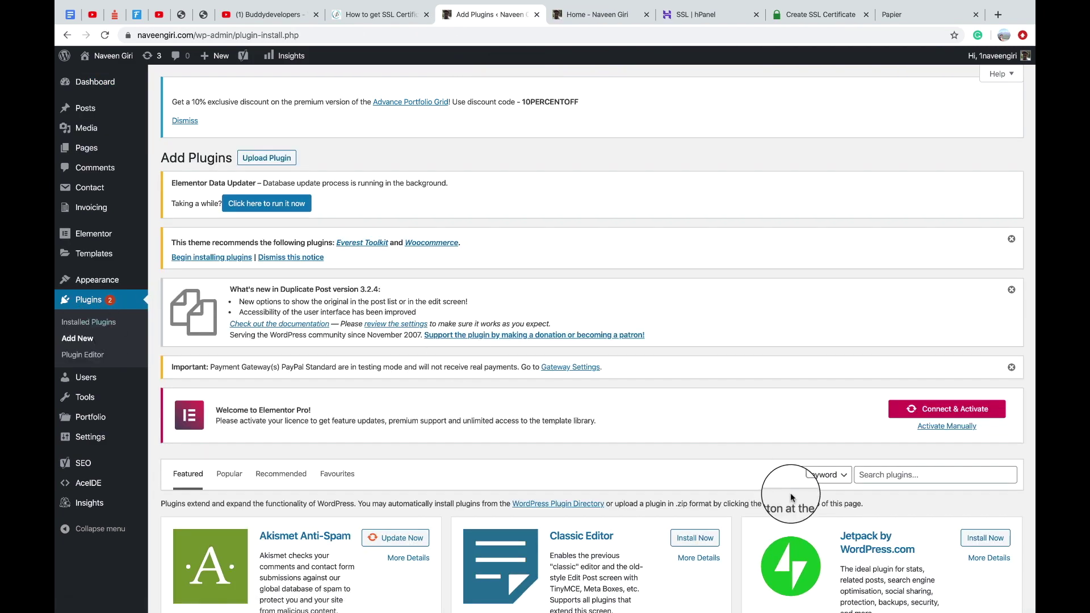
pyautogui.click(920, 474)
pyautogui.write('R')
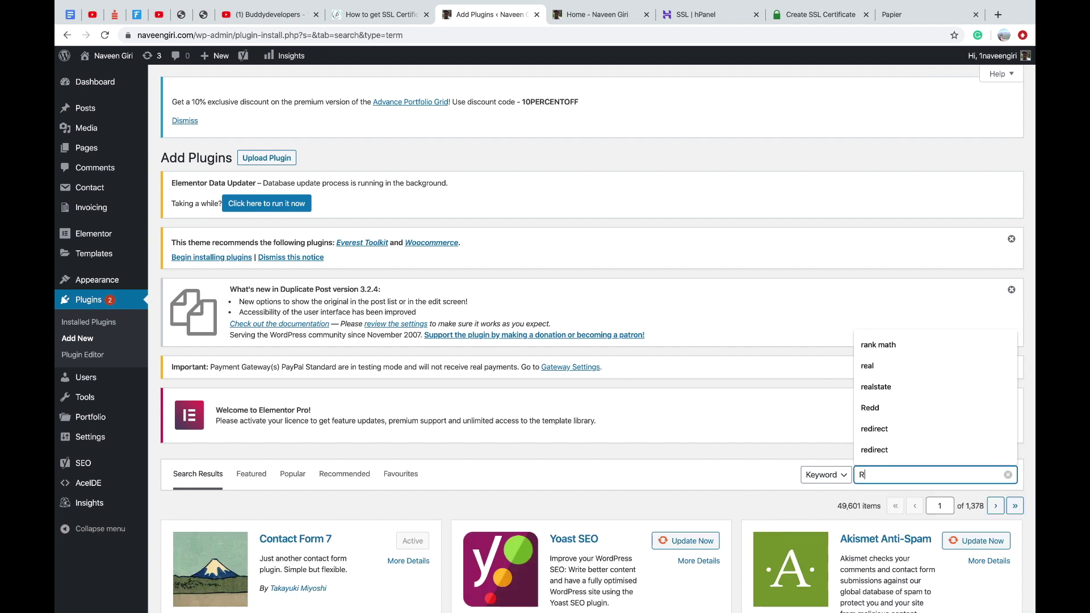
pyautogui.write('eally Simple SSL')
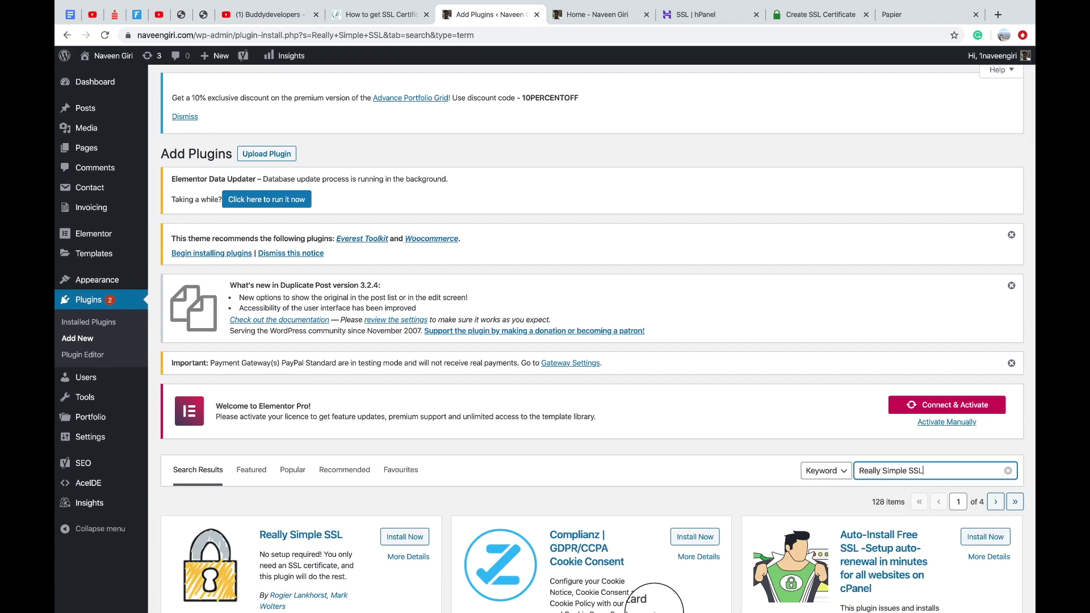
pyautogui.click(395, 534)
pyautogui.scroll(-3, 584, 449)
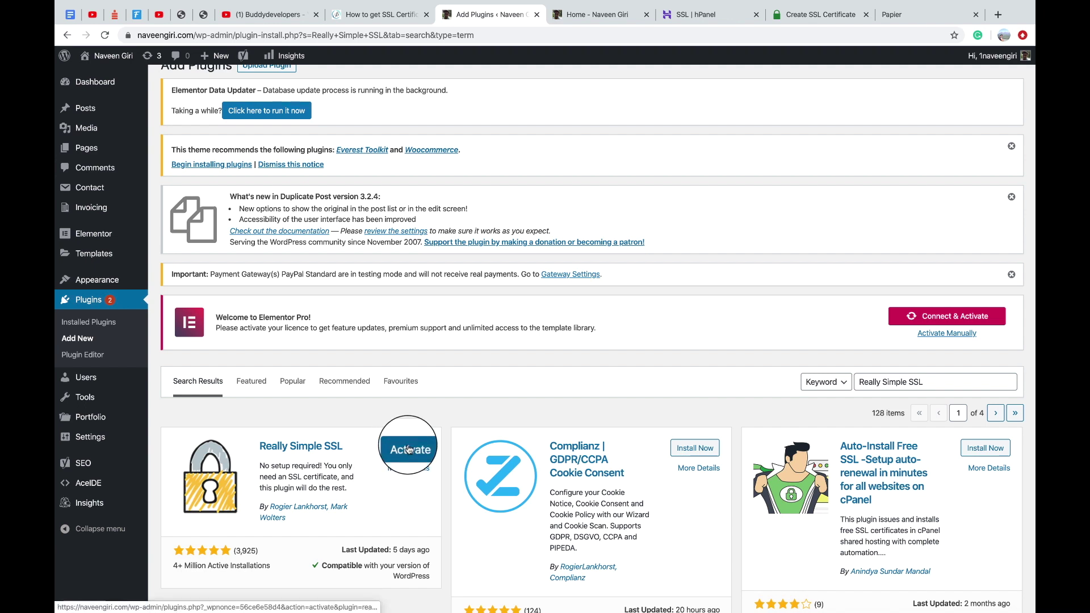
pyautogui.click(409, 449)
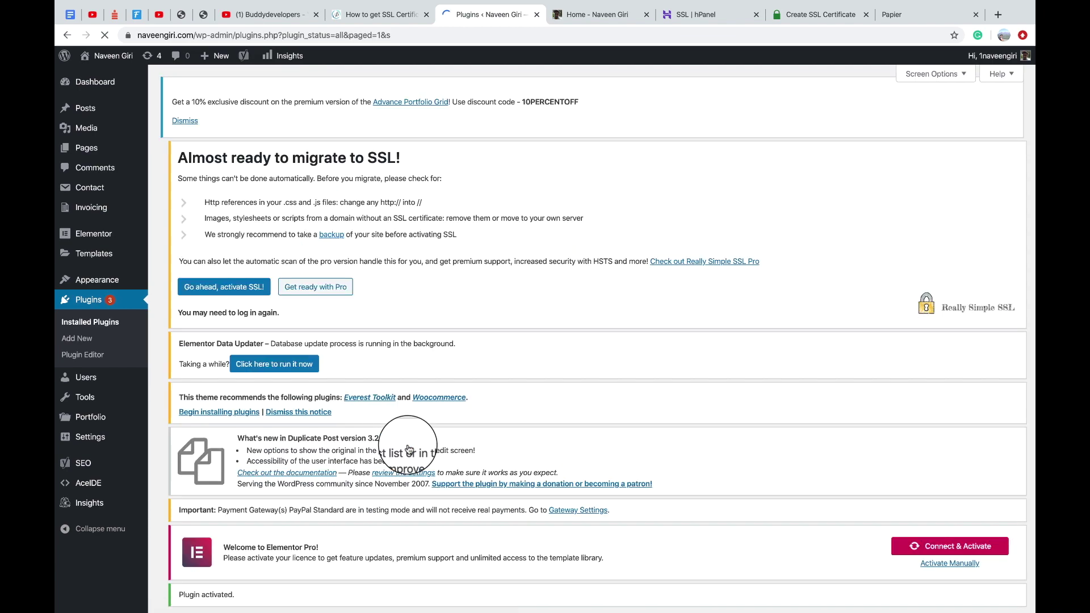
# Activate SSL for the whole site in Really Simple SSL and log back in.
pyautogui.scroll(-8, 409, 449)
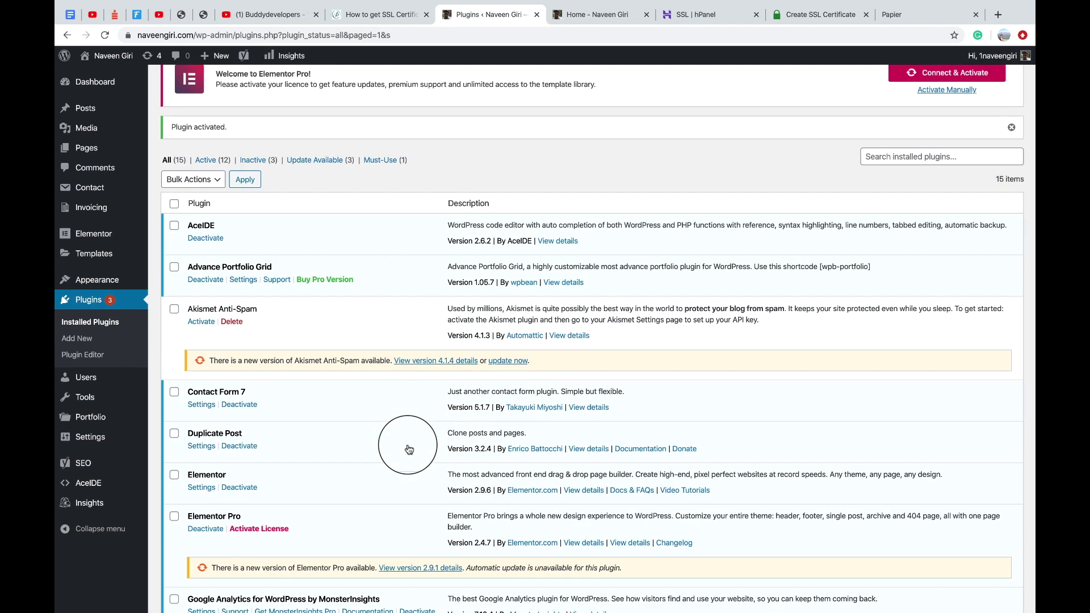
pyautogui.hotkey('ctrl', 'f')
pyautogui.press('Return')
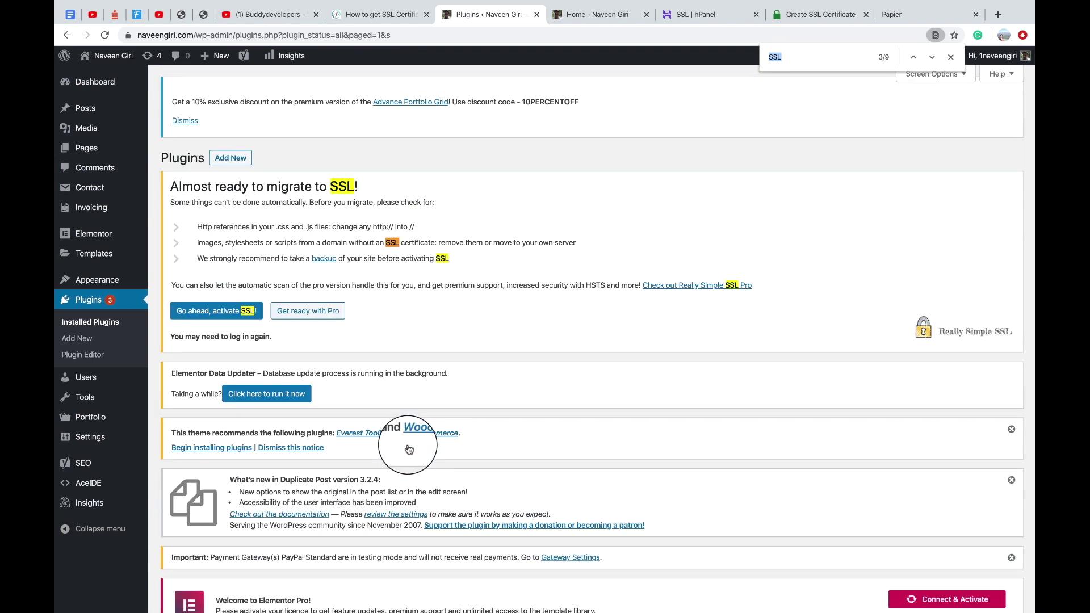
pyautogui.click(216, 311)
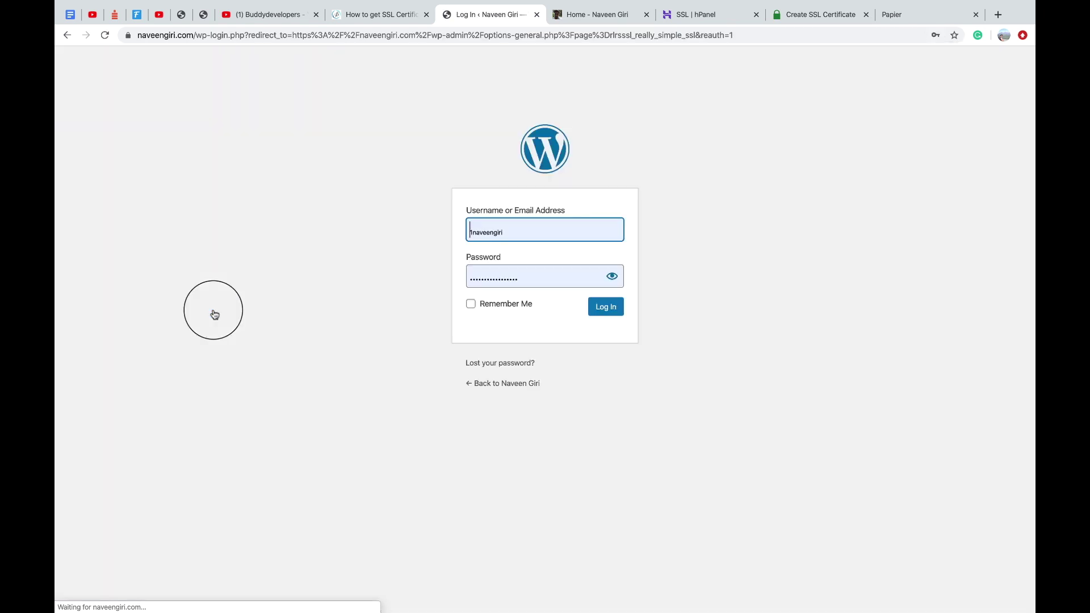
pyautogui.click(594, 301)
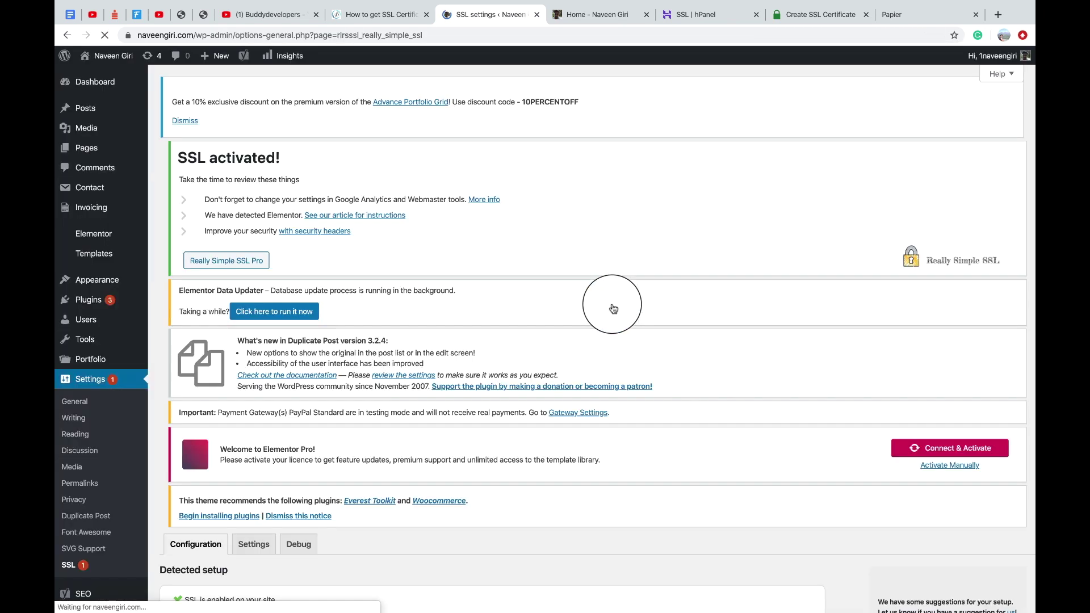
# Review the Detected setup list, noting the mixed content fixer is detected.
pyautogui.scroll(-3, 430, 406)
pyautogui.scroll(-3, 430, 405)
pyautogui.scroll(-2, 430, 410)
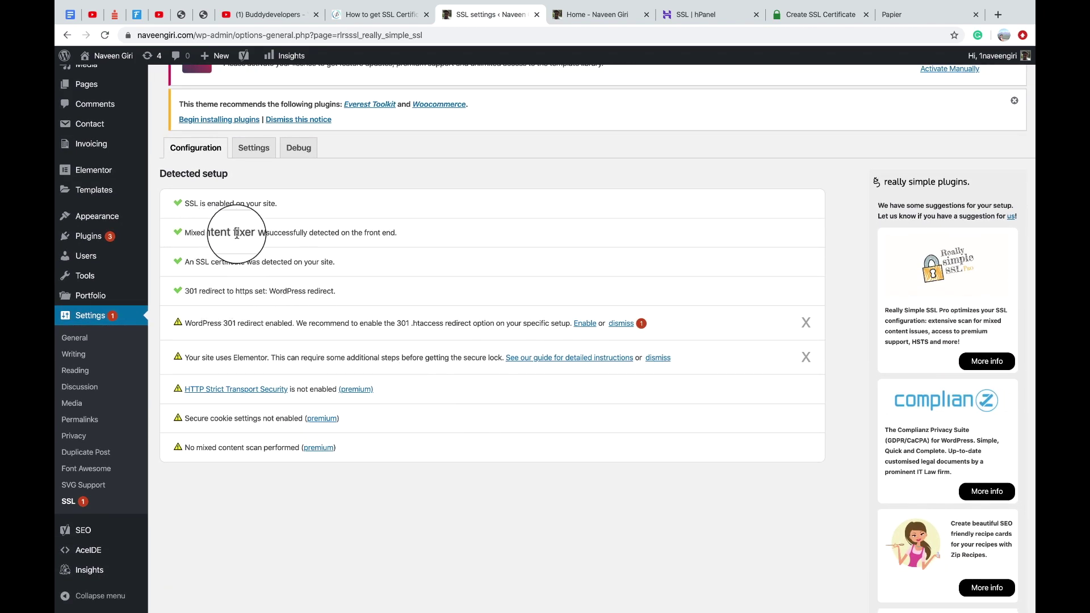
pyautogui.doubleClick(257, 233)
pyautogui.doubleClick(324, 232)
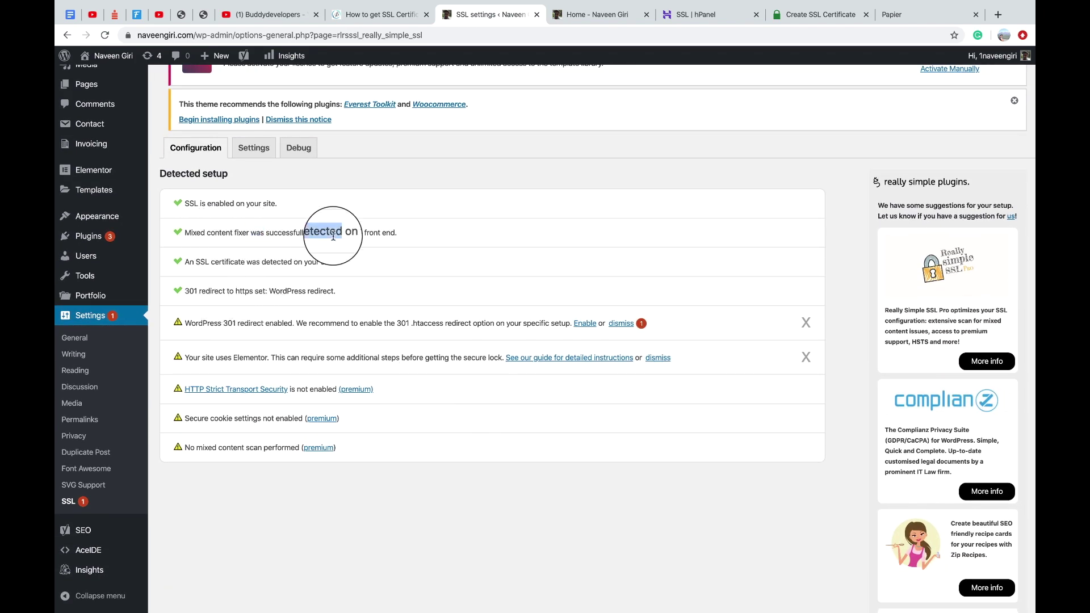
pyautogui.scroll(-1, 343, 258)
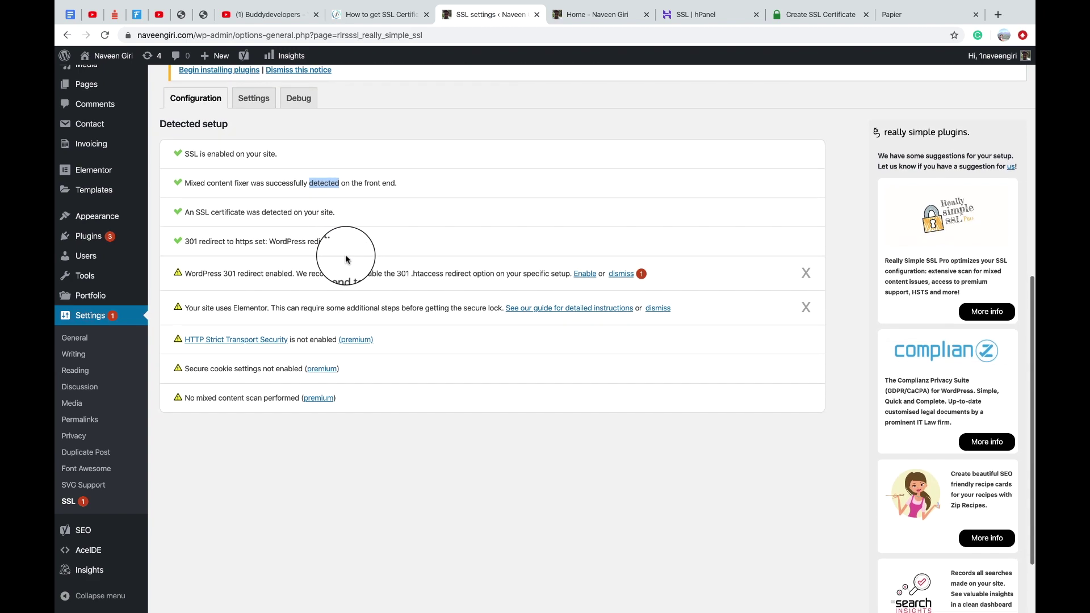
# Reload the homepage to confirm the secure padlock, then return to the SSL settings.
pyautogui.click(567, 15)
pyautogui.click(105, 35)
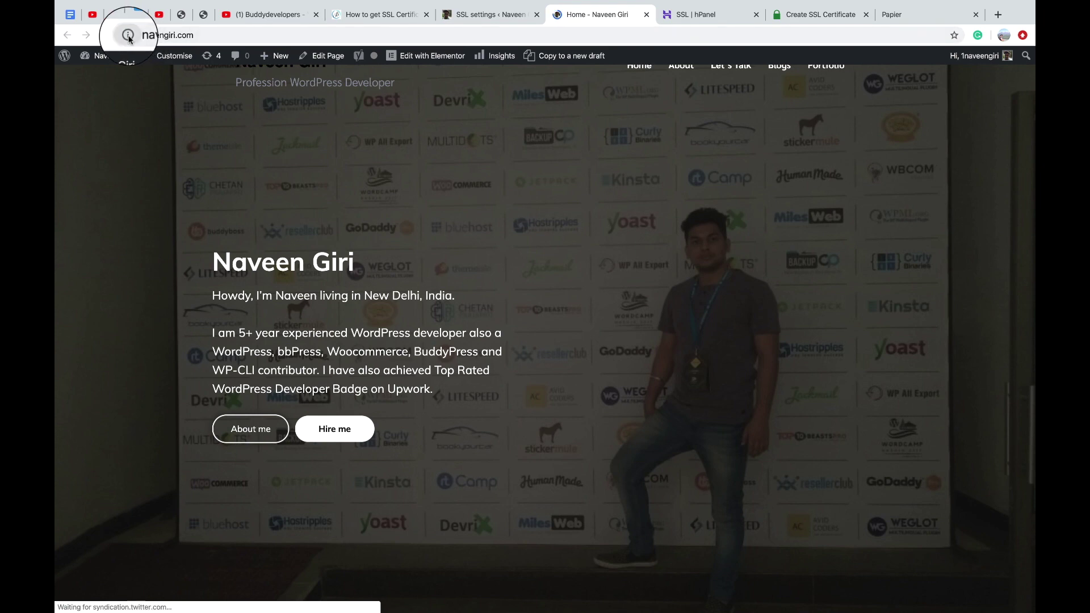
pyautogui.click(128, 35)
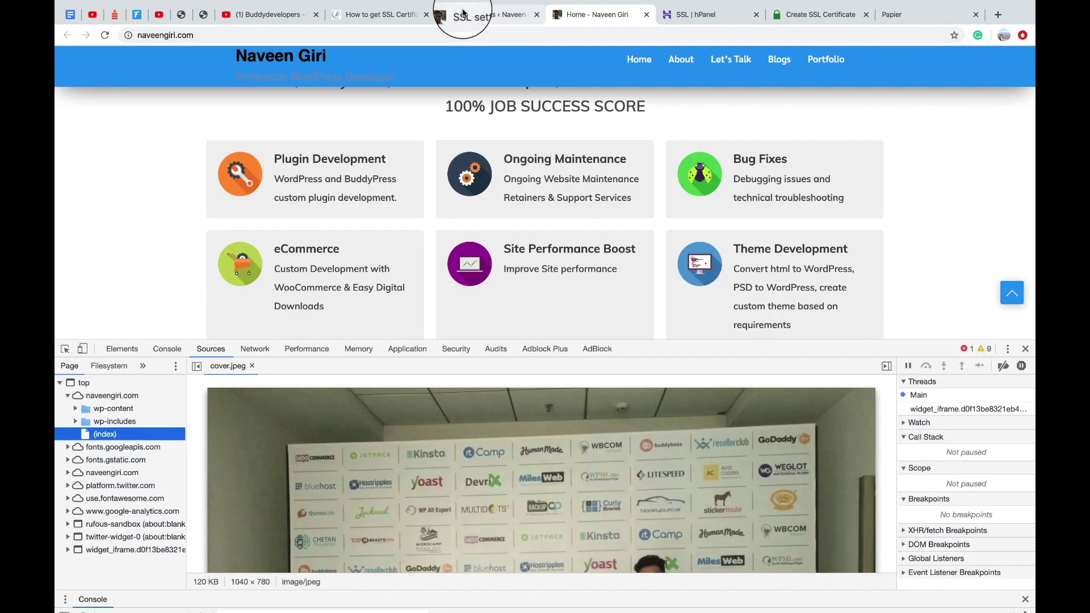
pyautogui.click(461, 14)
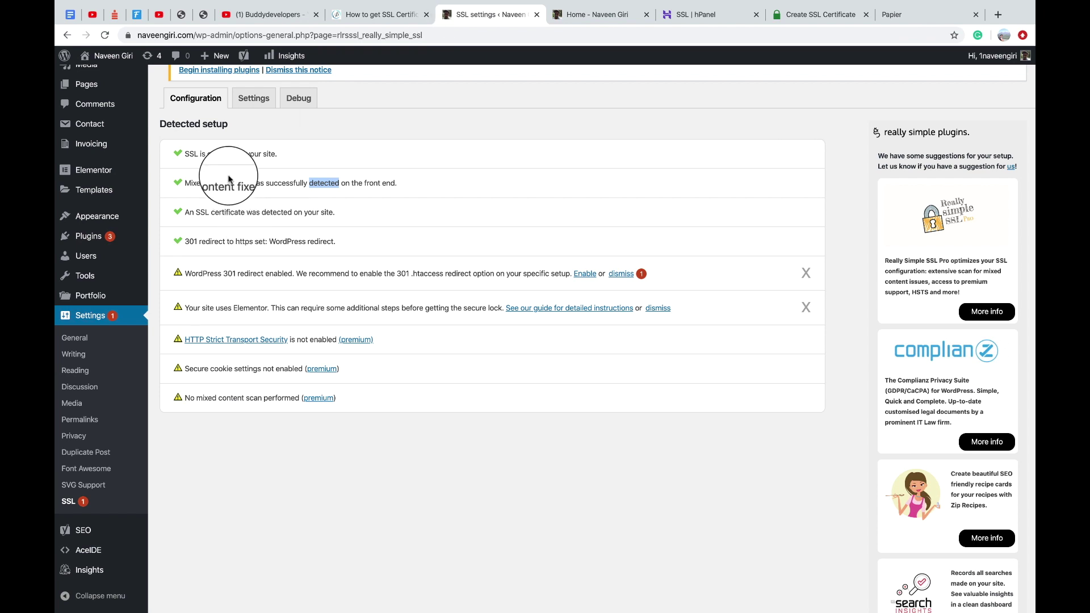
pyautogui.click(585, 274)
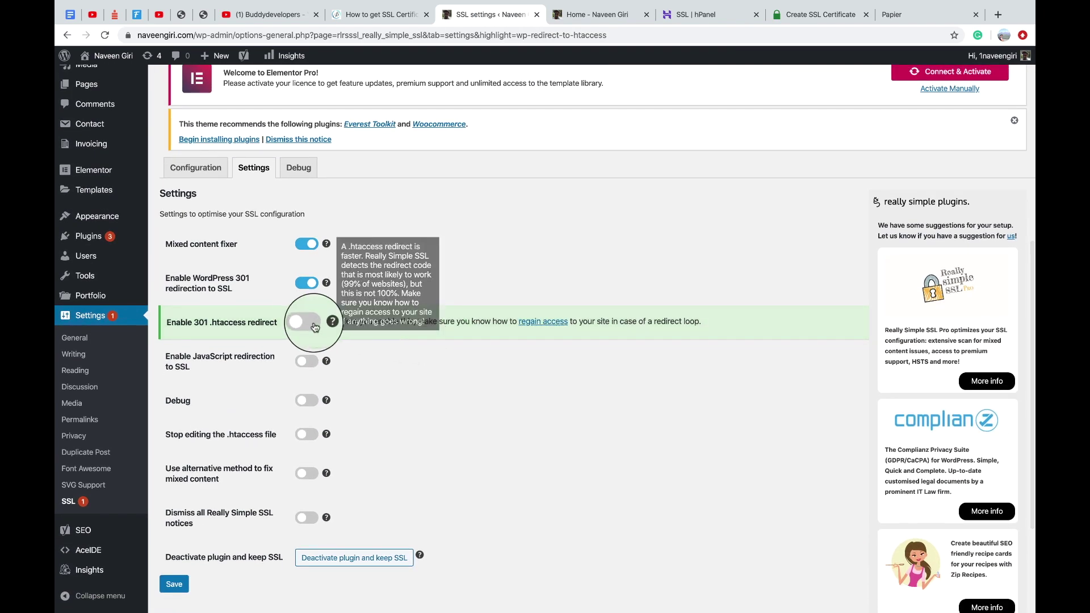
# Enable the 301 .htaccess redirect in Really Simple SSL settings and save.
pyautogui.click(308, 322)
pyautogui.scroll(-2, 377, 390)
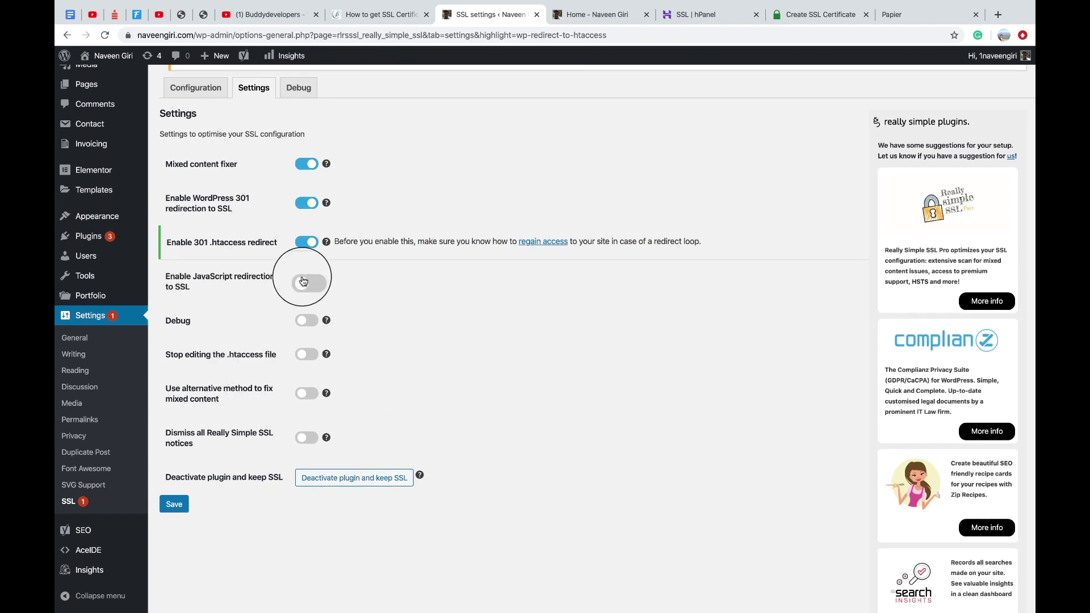
pyautogui.scroll(-1, 256, 341)
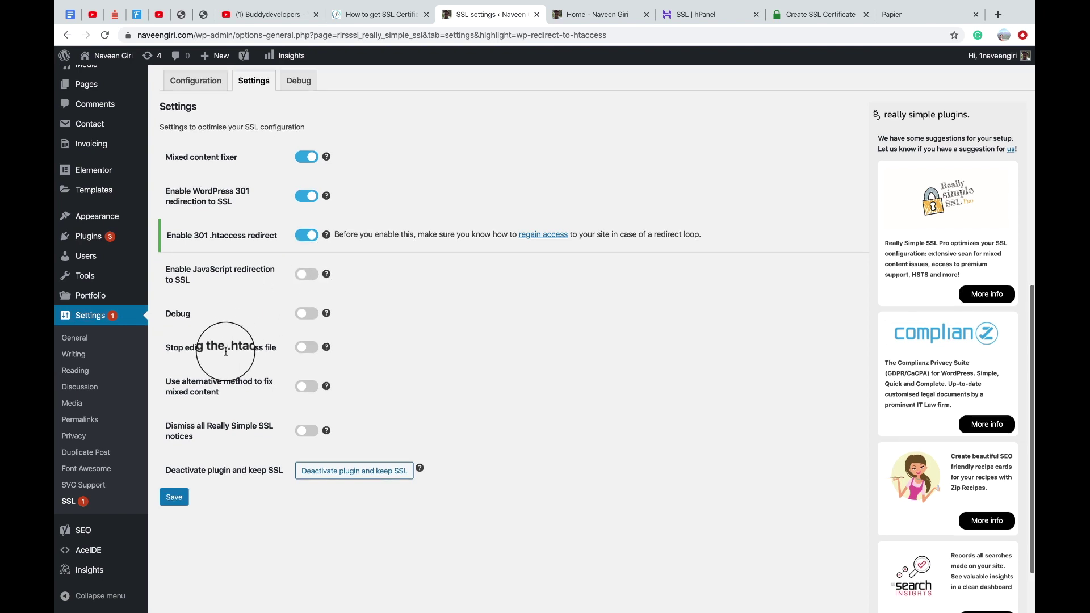
pyautogui.click(175, 470)
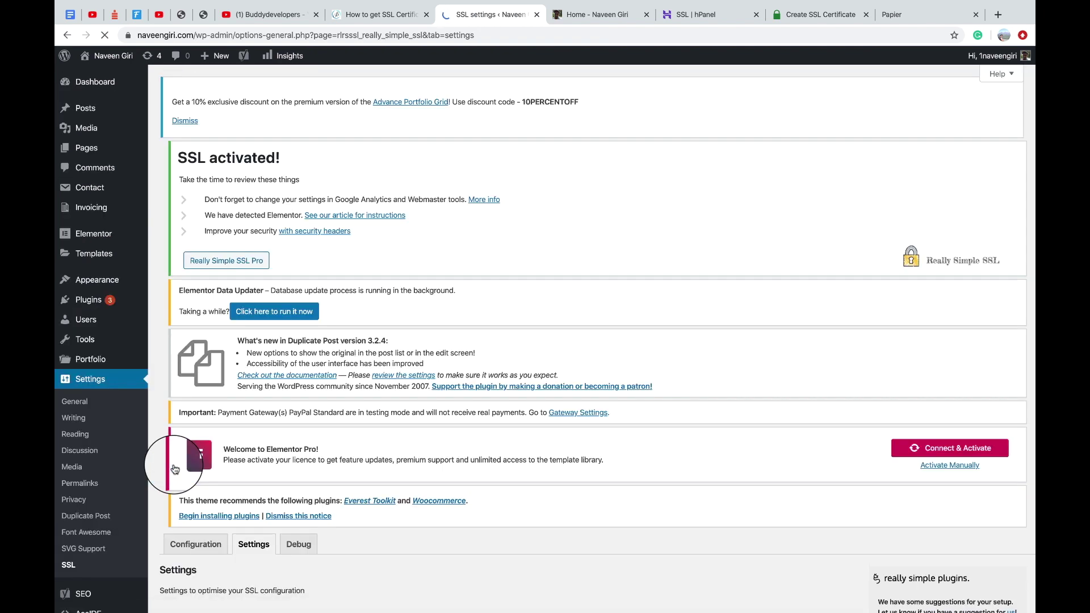
# Confirm the Detected setup lists the .htaccess redirect, then open the Elementor mixed-content guide.
pyautogui.scroll(-3, 266, 480)
pyautogui.scroll(-3, 266, 480)
pyautogui.click(199, 222)
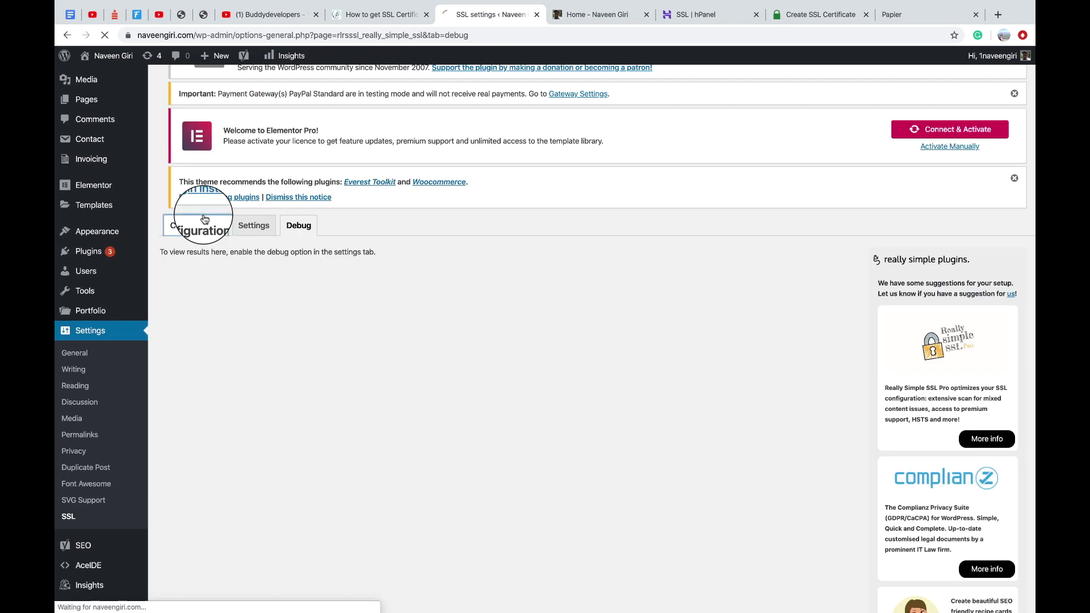
pyautogui.scroll(-8, 430, 267)
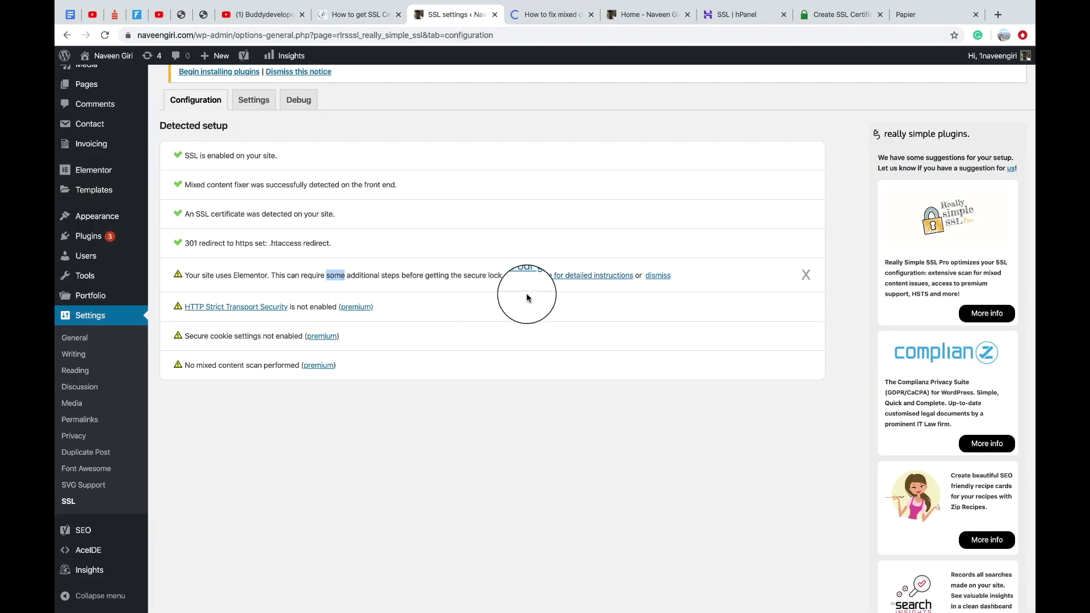
pyautogui.click(545, 16)
# Read the guide's Elementor Replace URL steps, then go to Elementor > Tools in WordPress.
pyautogui.scroll(-8, 463, 301)
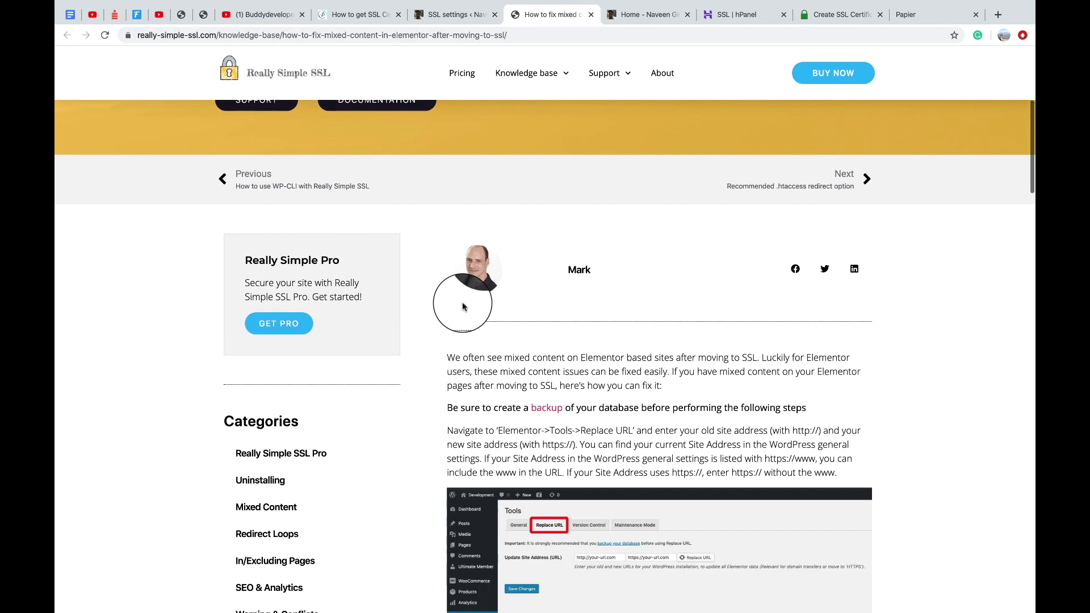
pyautogui.scroll(-1, 463, 307)
pyautogui.scroll(-2, 463, 304)
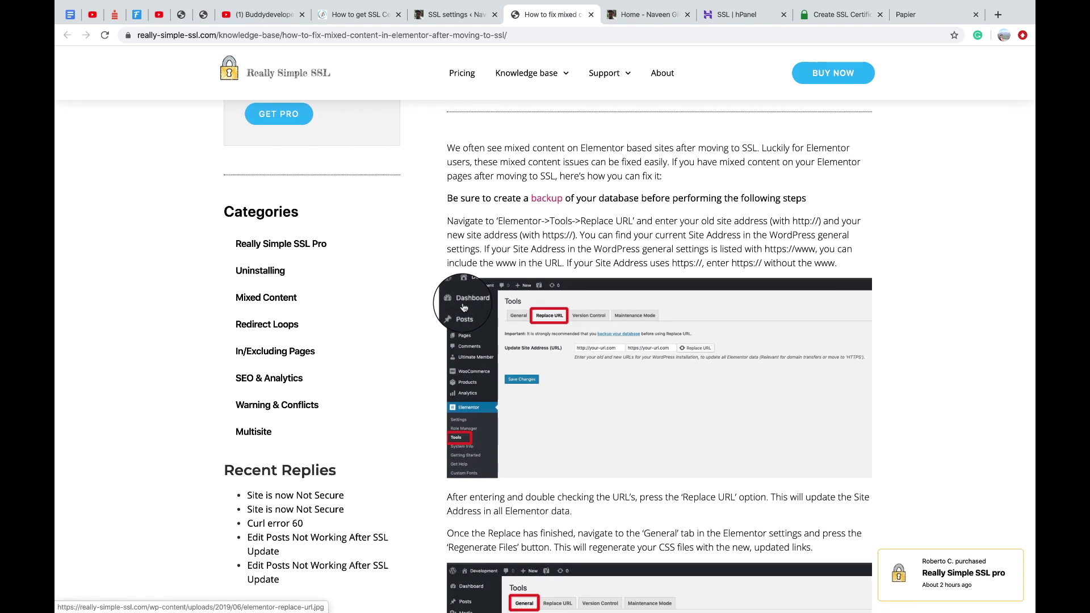
pyautogui.scroll(-1, 464, 306)
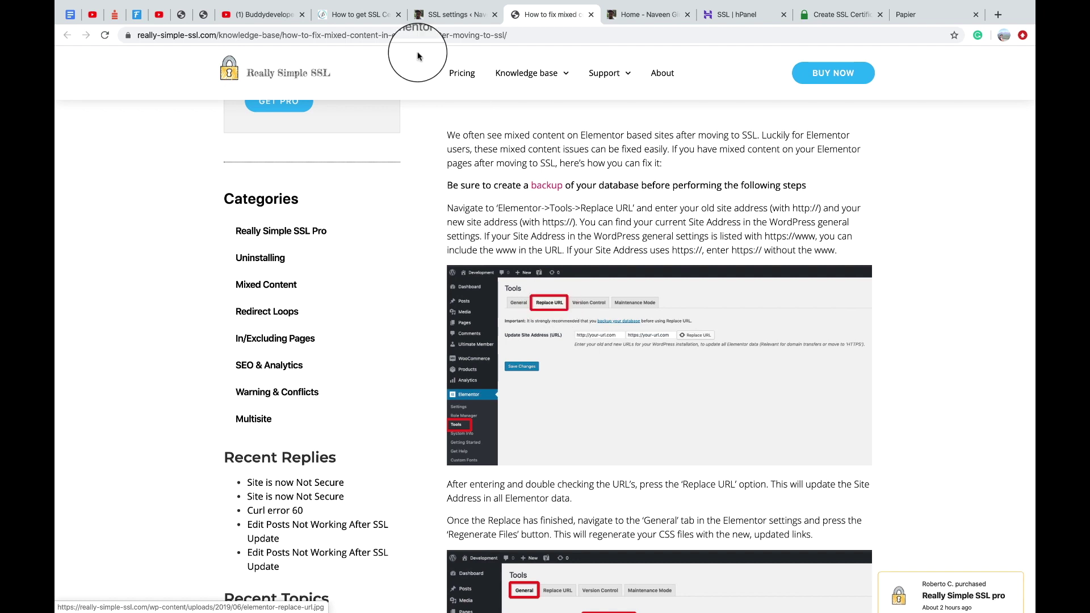
pyautogui.click(445, 22)
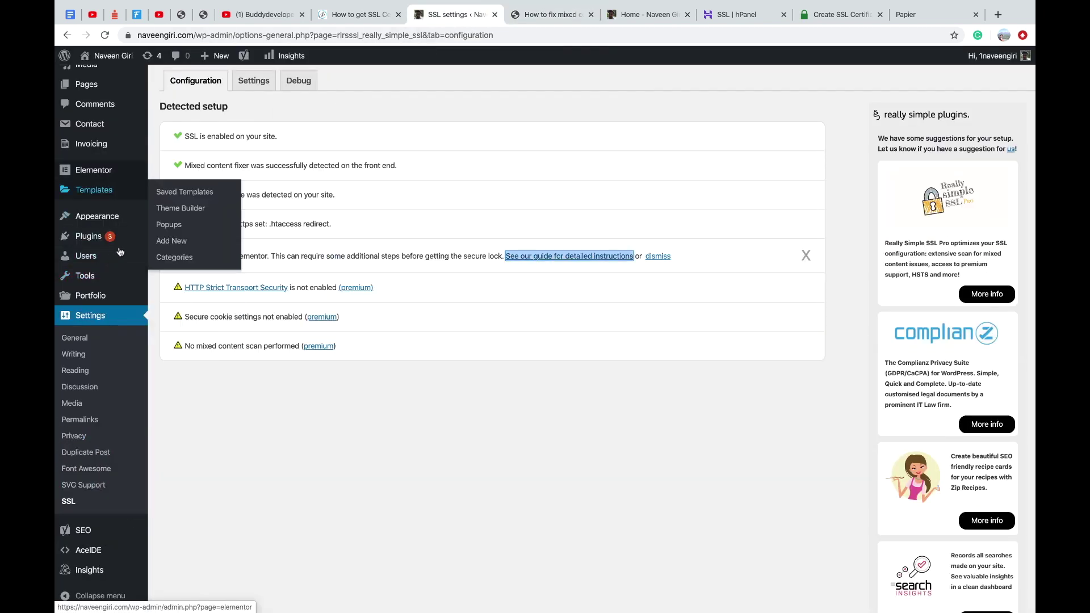
pyautogui.click(182, 211)
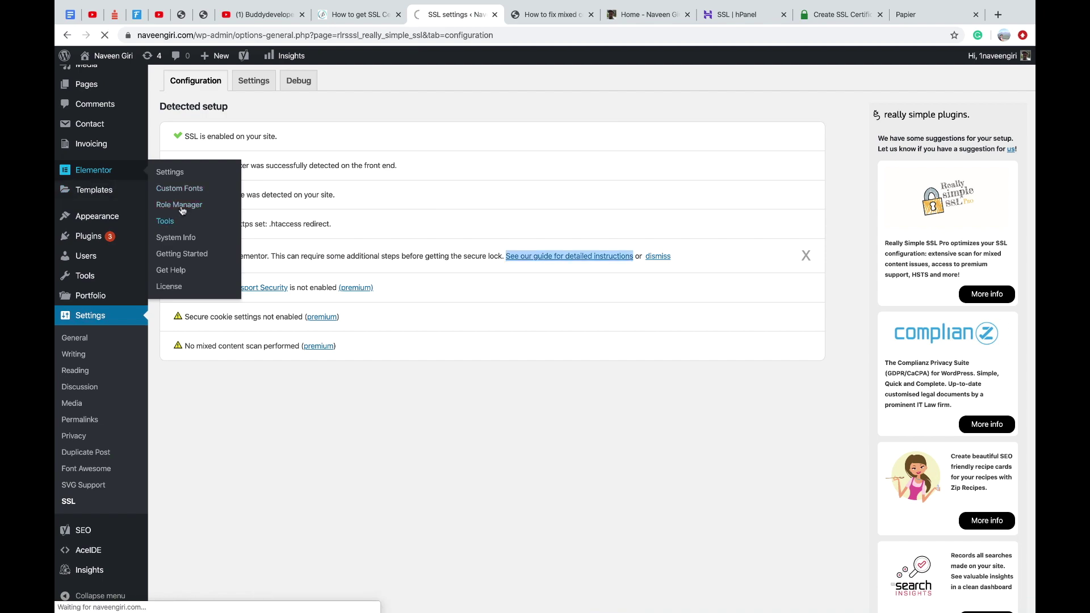
pyautogui.scroll(-2, 206, 292)
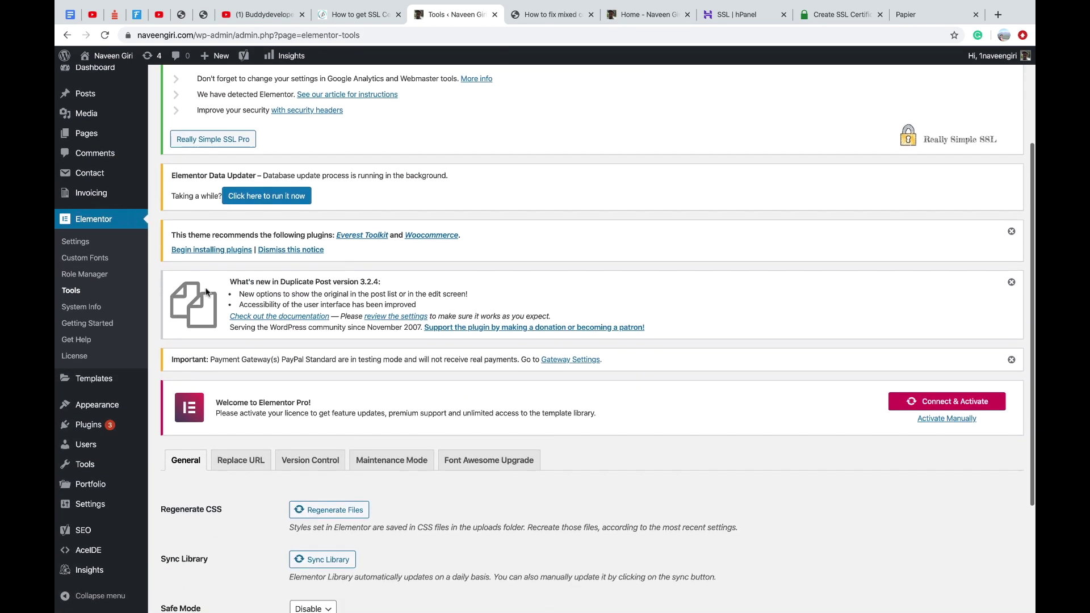
pyautogui.click(240, 399)
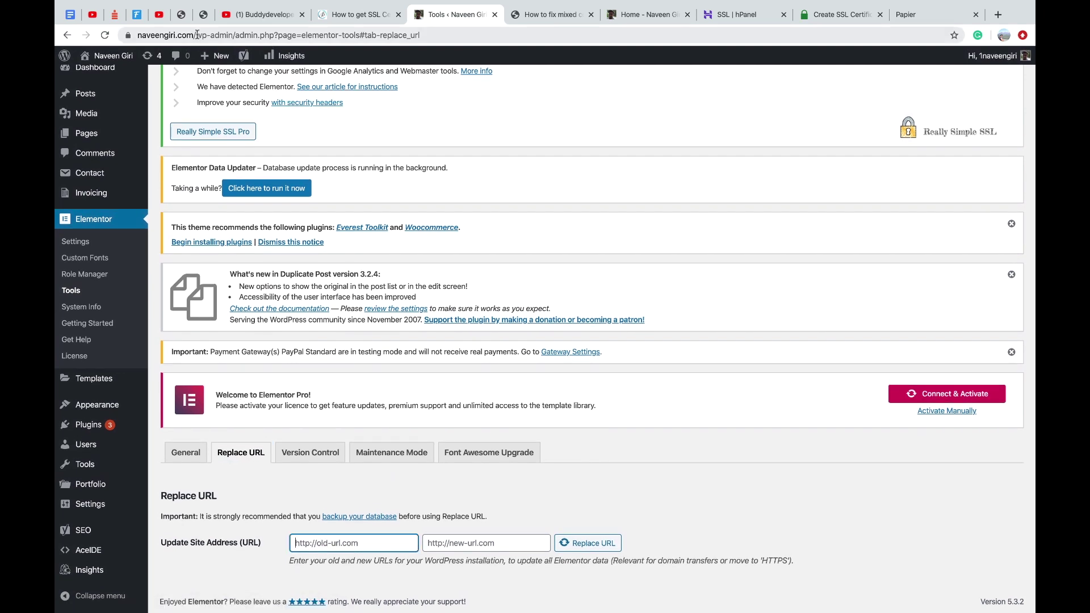
pyautogui.click(221, 35)
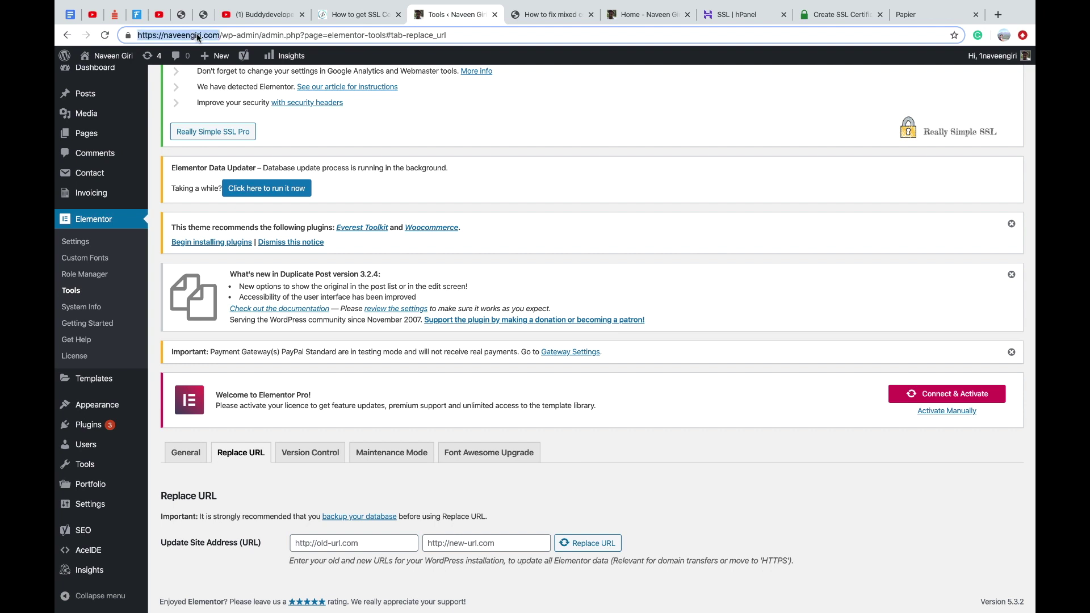
pyautogui.click(339, 521)
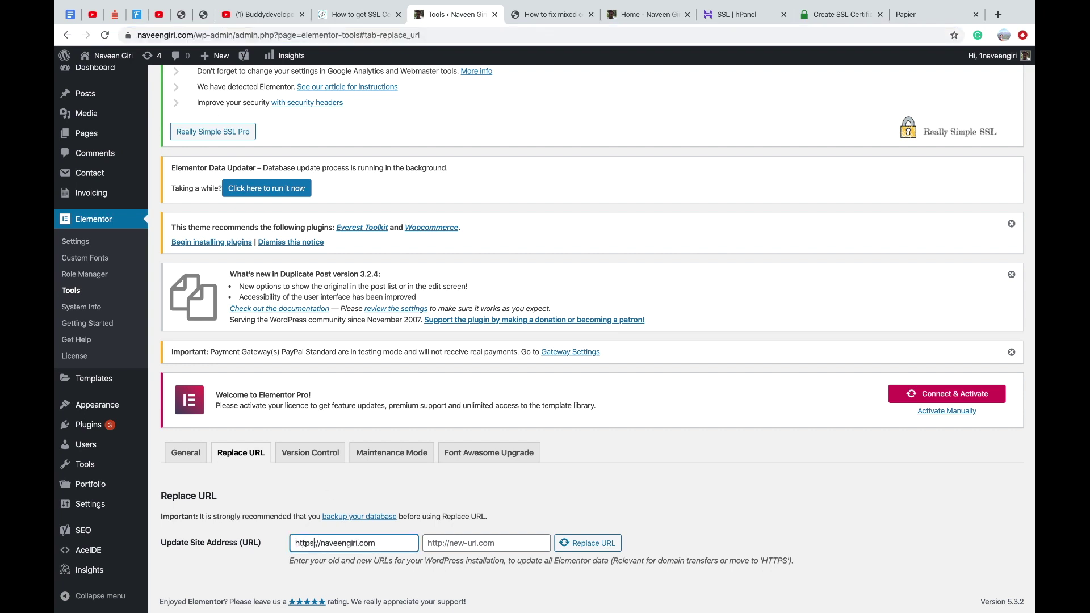
pyautogui.click(429, 542)
pyautogui.write('https://naveengiri.com/')
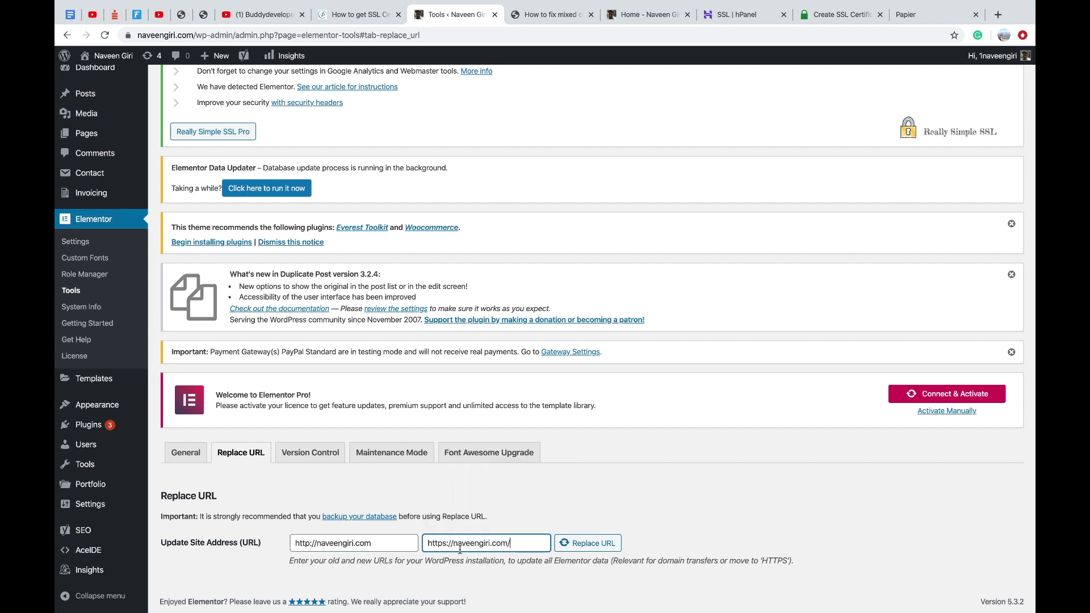
pyautogui.press('BackSpace')
pyautogui.click(587, 516)
pyautogui.click(588, 543)
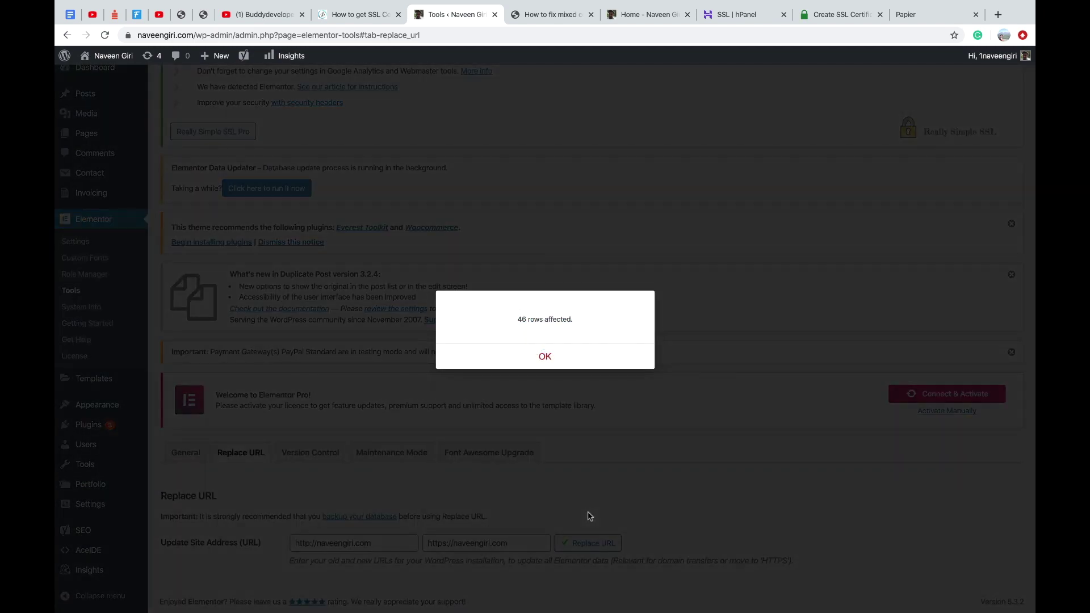
pyautogui.click(625, 473)
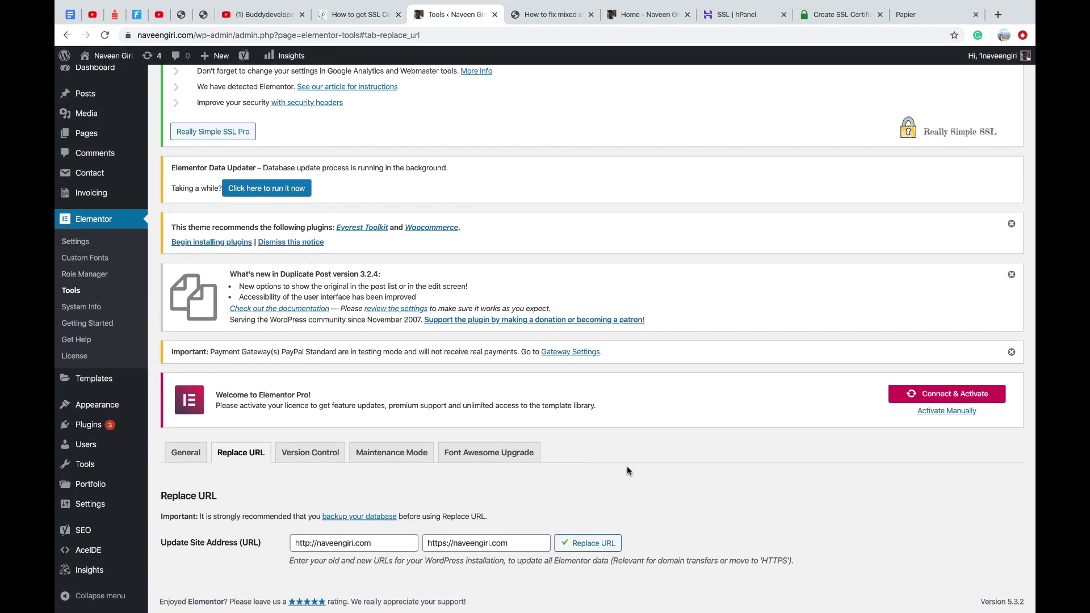
pyautogui.click(544, 20)
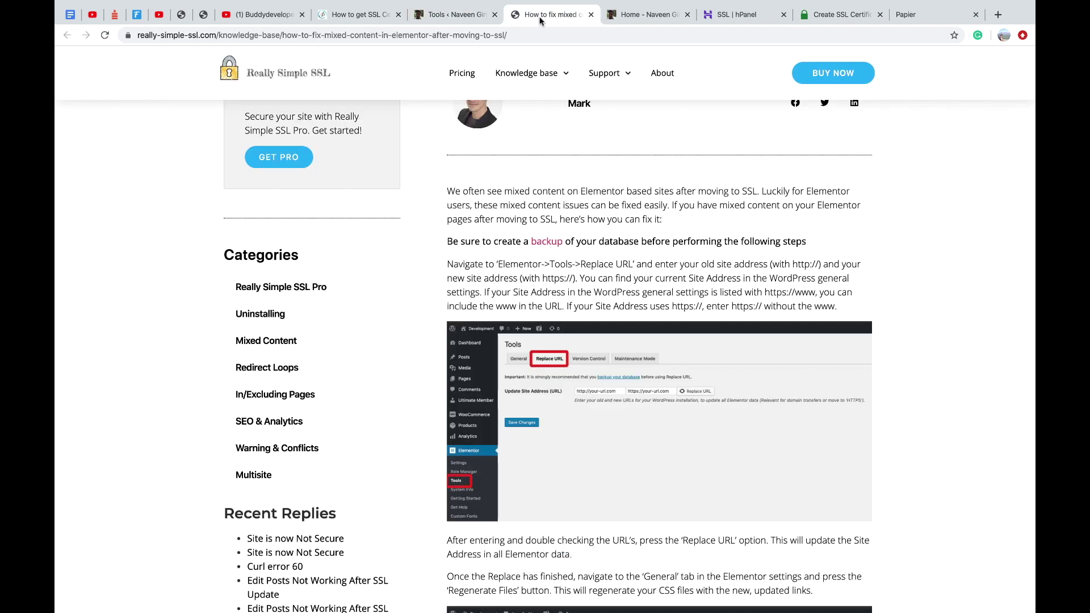
# Reload the naveengiri.com home page in its tab and close the leftover DevTools panel.
pyautogui.click(627, 21)
pyautogui.click(116, 48)
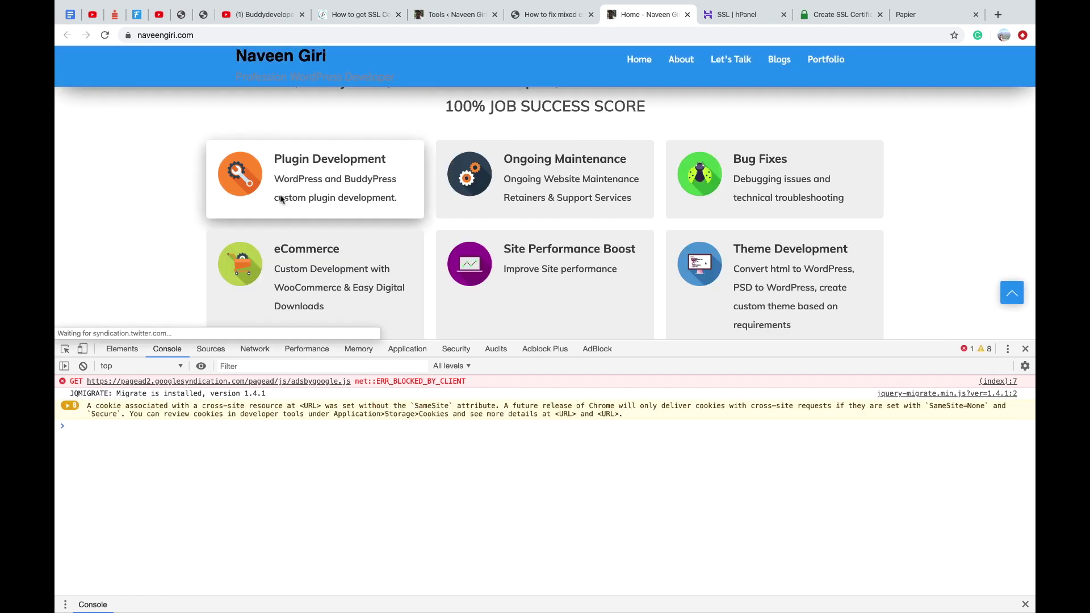
pyautogui.scroll(2, 340, 251)
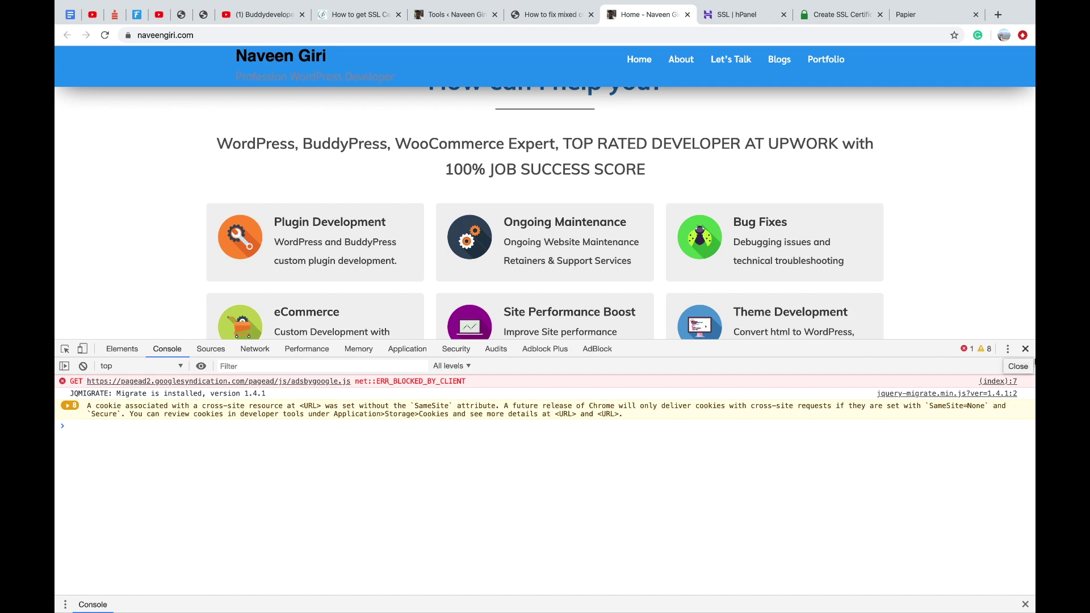
pyautogui.click(1026, 349)
pyautogui.scroll(-5, 911, 374)
pyautogui.scroll(10, 911, 374)
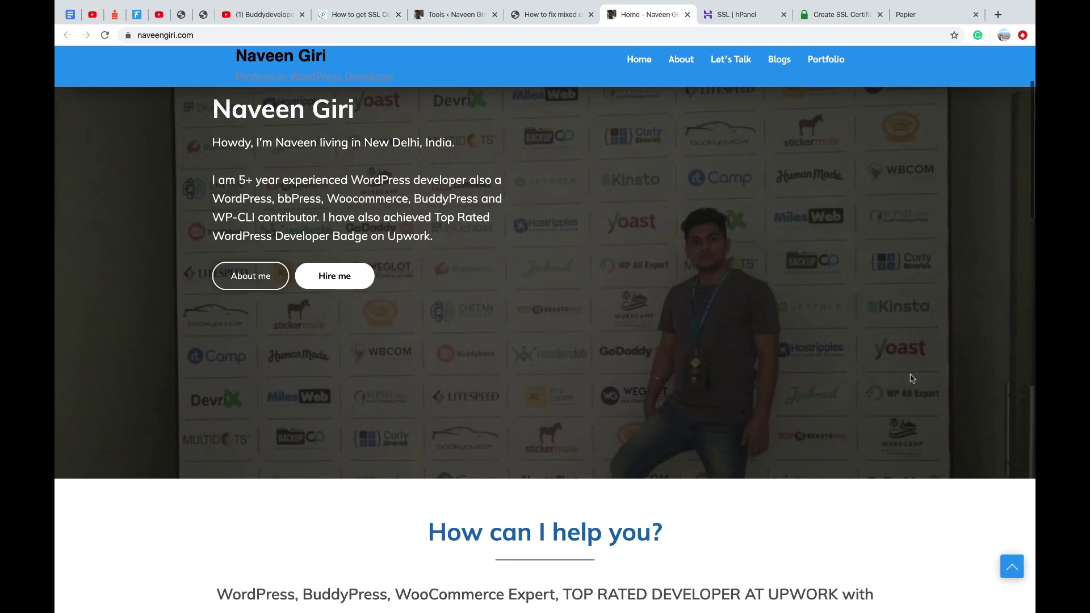
pyautogui.scroll(3, 911, 374)
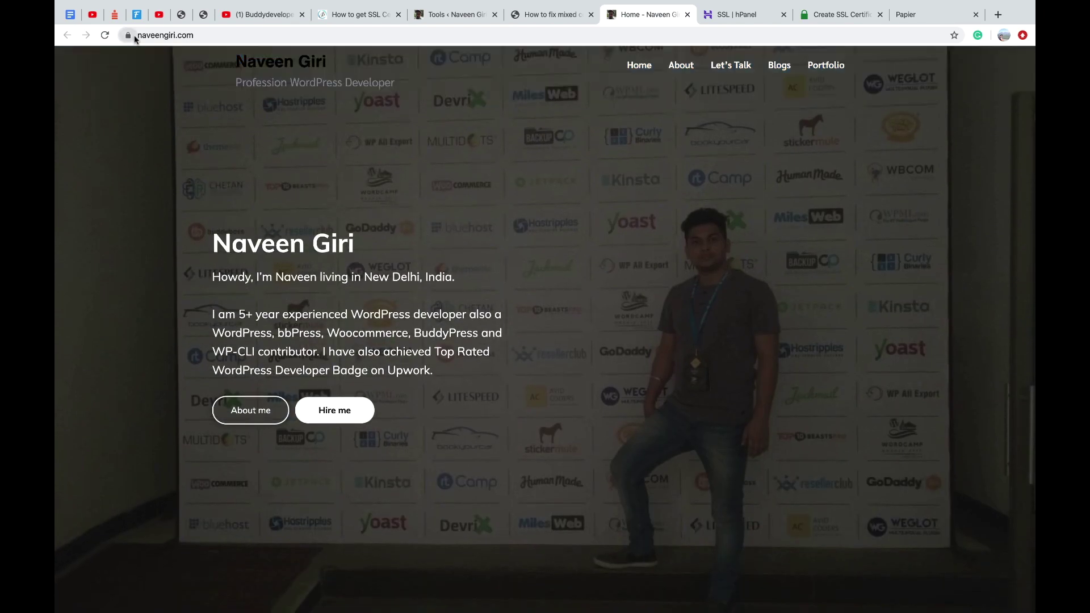
# Check the padlock shows 'Connection is secure' and the DevTools Console has no mixed-content warnings.
pyautogui.click(128, 35)
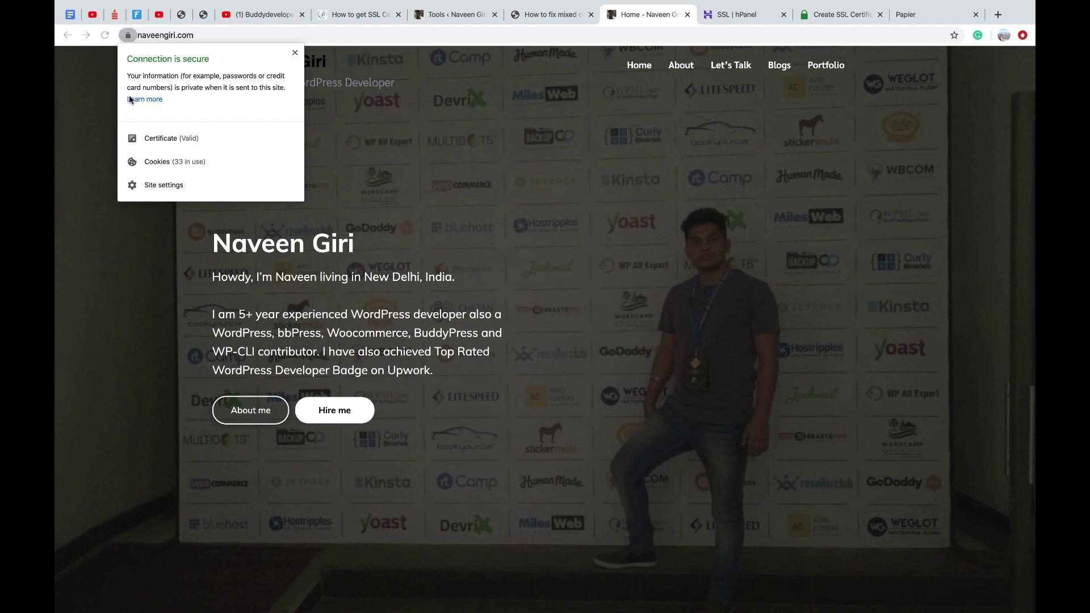
pyautogui.click(118, 257)
pyautogui.rightClick(118, 259)
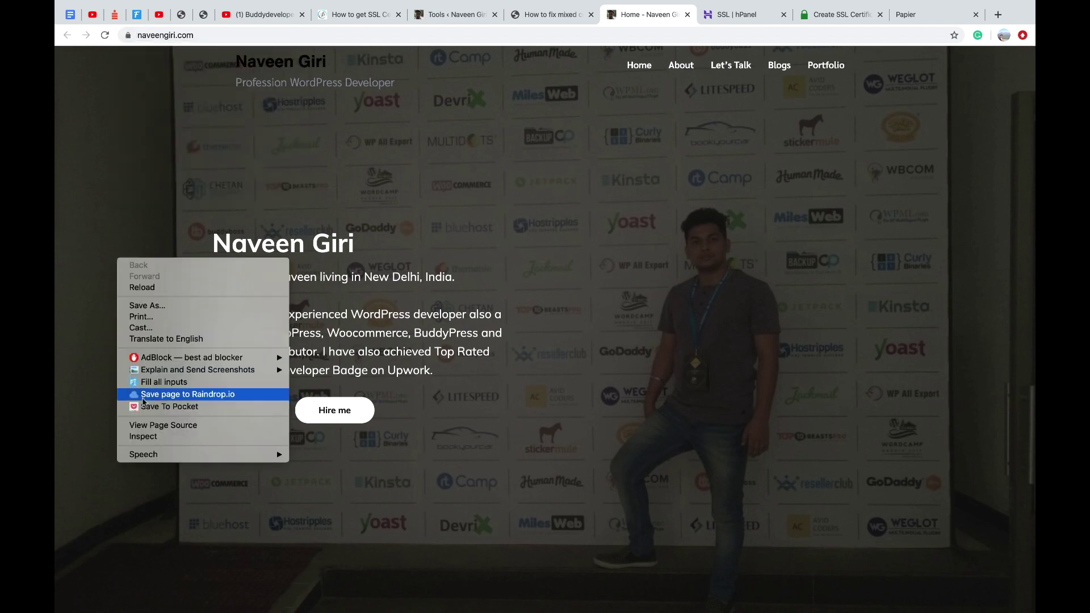
pyautogui.click(143, 437)
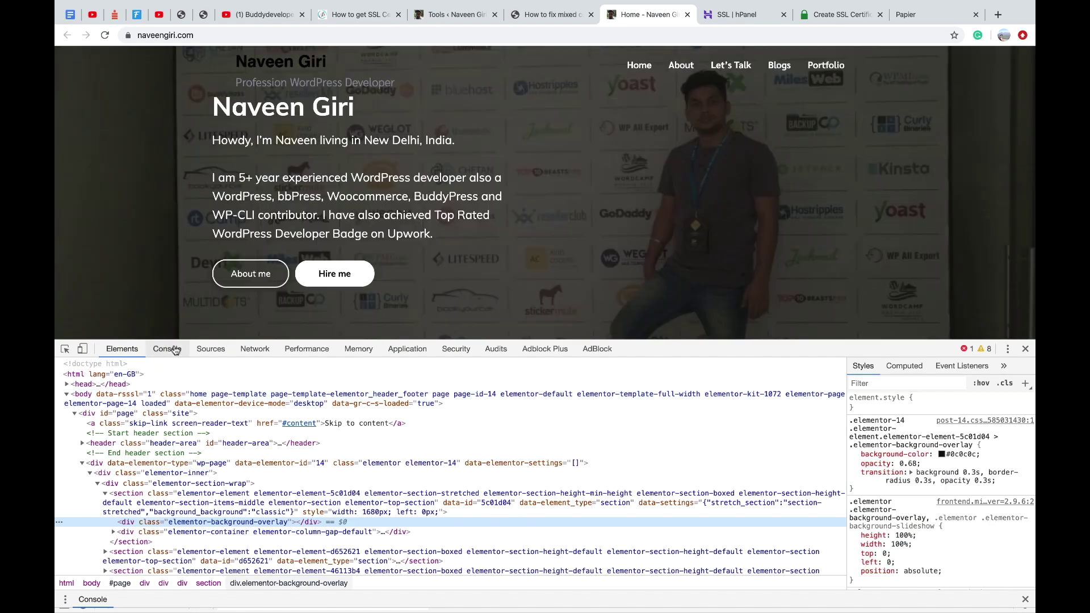
pyautogui.click(176, 350)
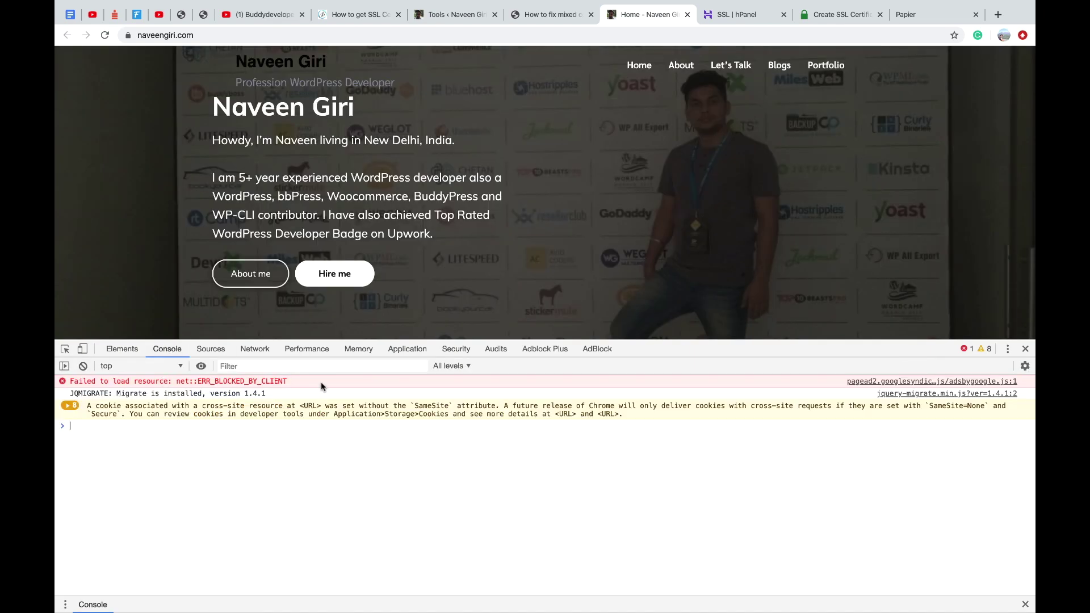
pyautogui.click(1025, 349)
# Jump to the encryption section of the free-SSL article, then cycle tabs to the Buddydevelopers YouTube videos page.
pyautogui.click(360, 15)
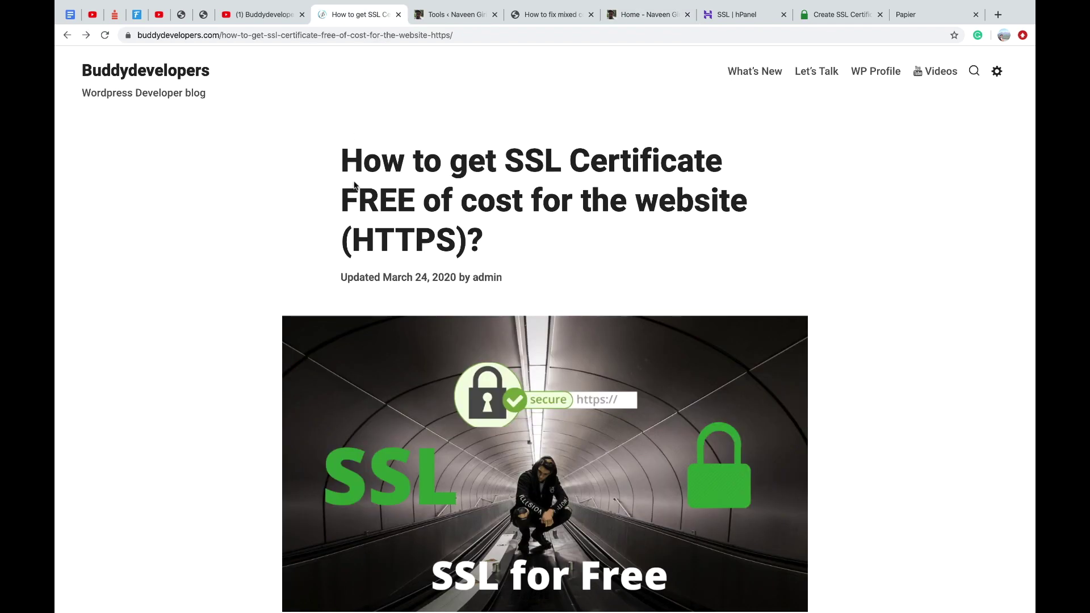
pyautogui.scroll(-3, 350, 297)
pyautogui.scroll(-4, 350, 298)
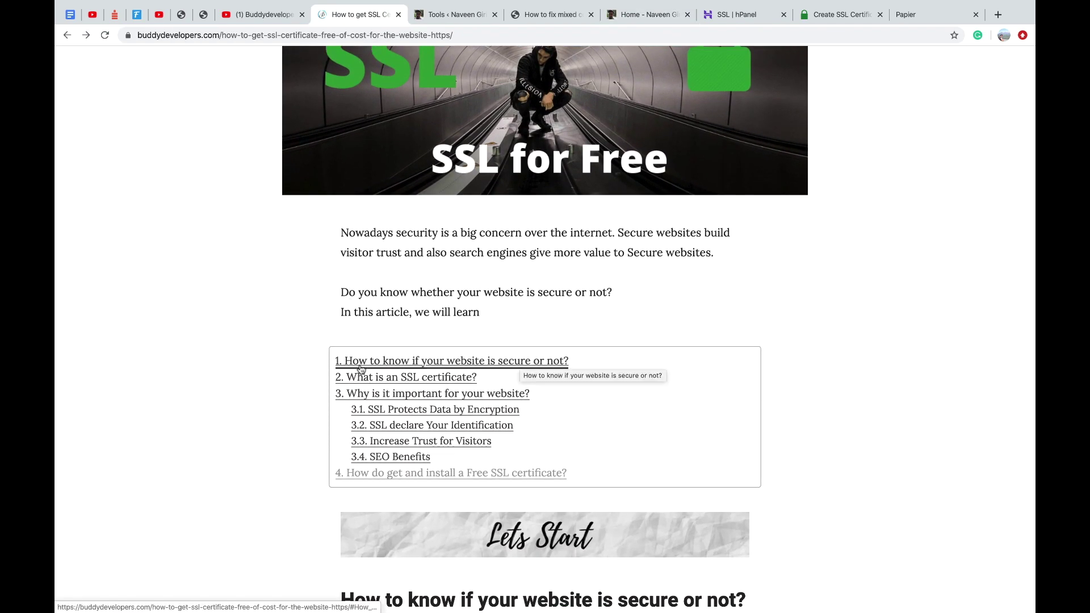
pyautogui.press('Tab')
pyautogui.press('Tab')
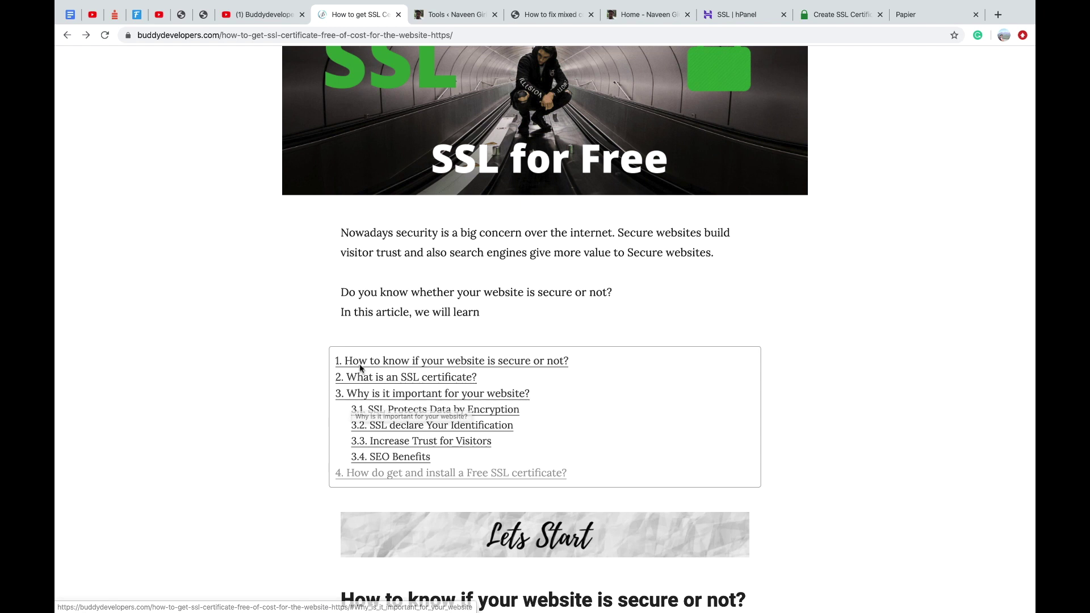
pyautogui.click(381, 410)
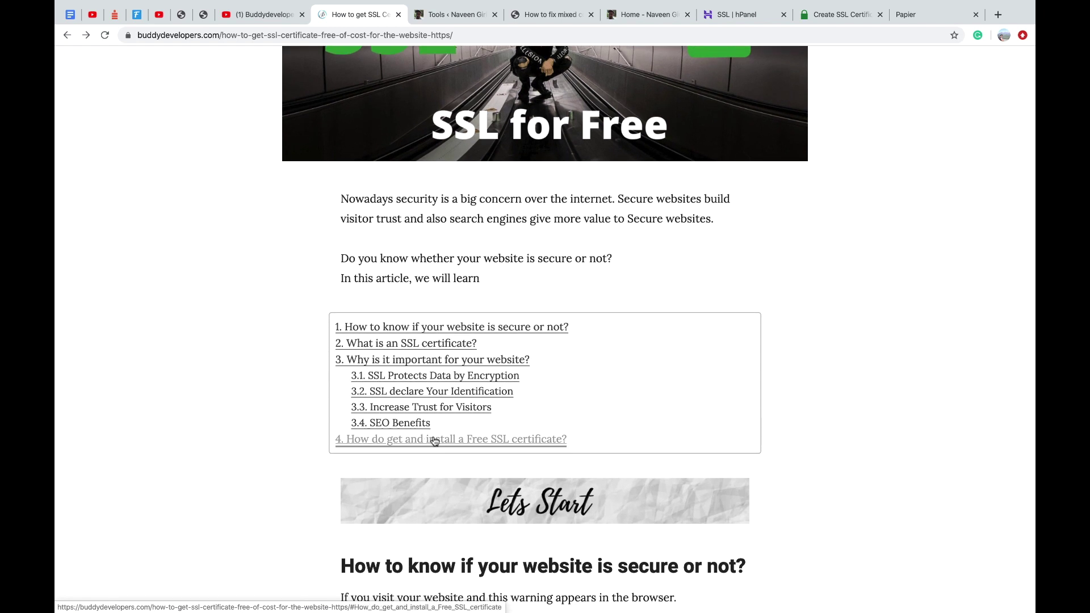
pyautogui.click(571, 8)
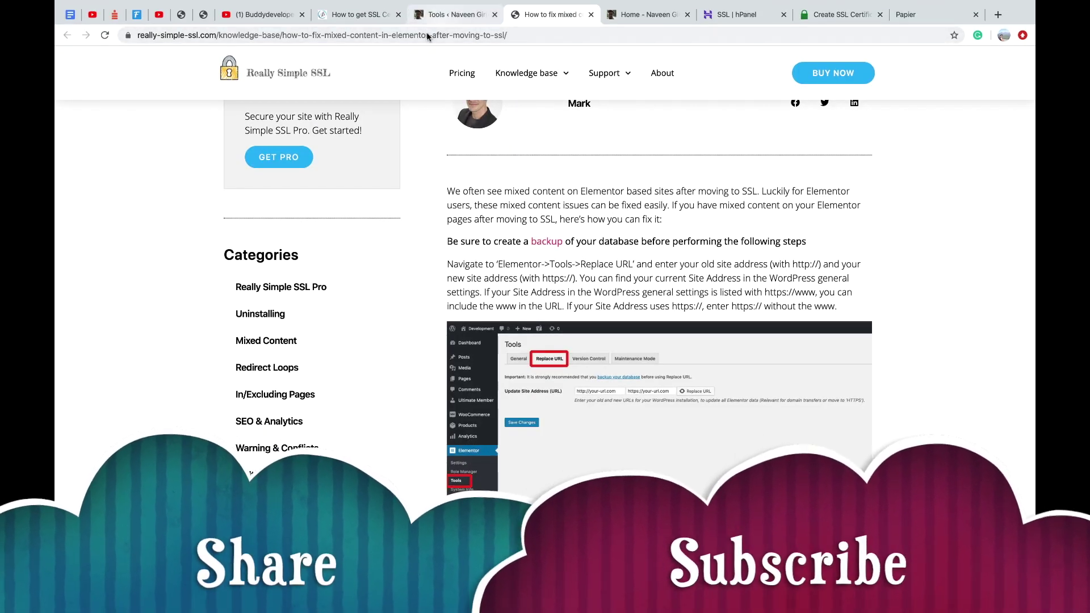
pyautogui.hotkey('ctrl', 'shift', 'Tab')
pyautogui.hotkey('ctrl', 'shift', 'Tab')
pyautogui.hotkey('ctrl', 'shift', 'Tab')
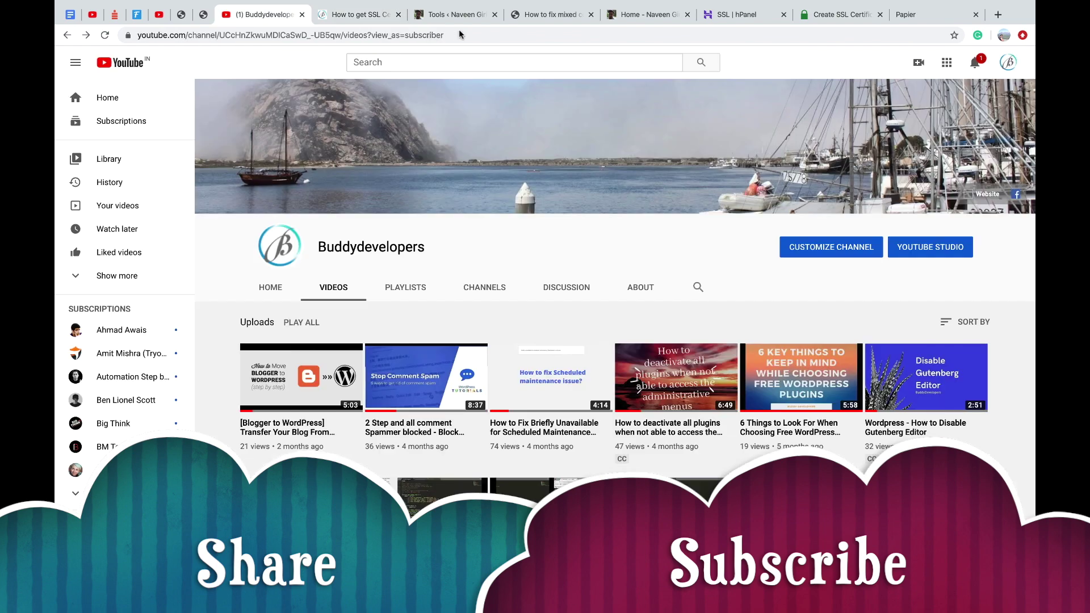